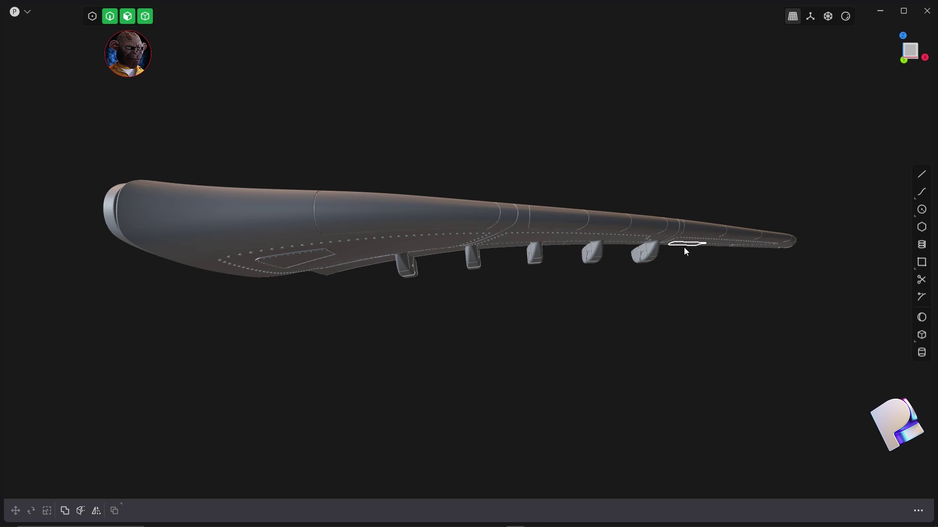
# - Look at the wing from the right side and show the Ref group with the aircraft blueprint
pyautogui.press('KP_3')
pyautogui.keyDown('shift'); pyautogui.moveTo(706, 280); pyautogui.dragTo(621, 289, button='middle'); pyautogui.keyUp('shift')
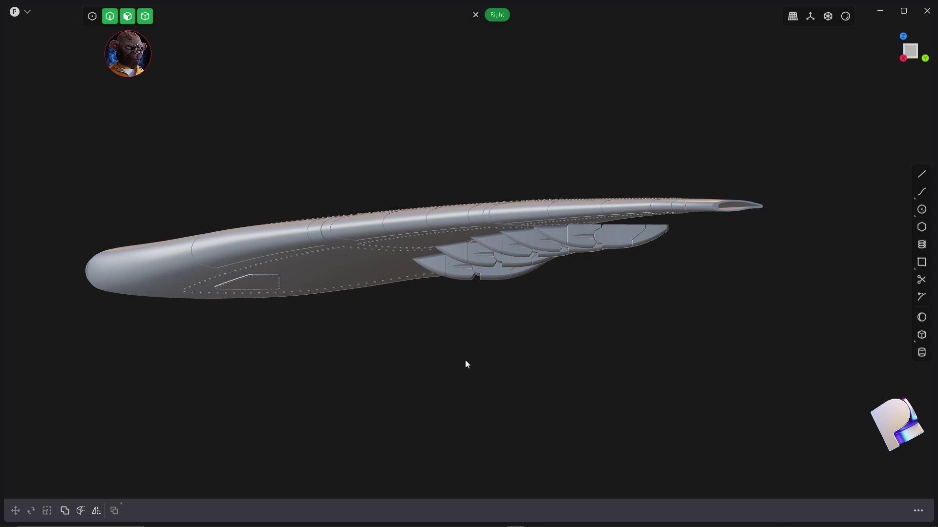
pyautogui.press('Tab')
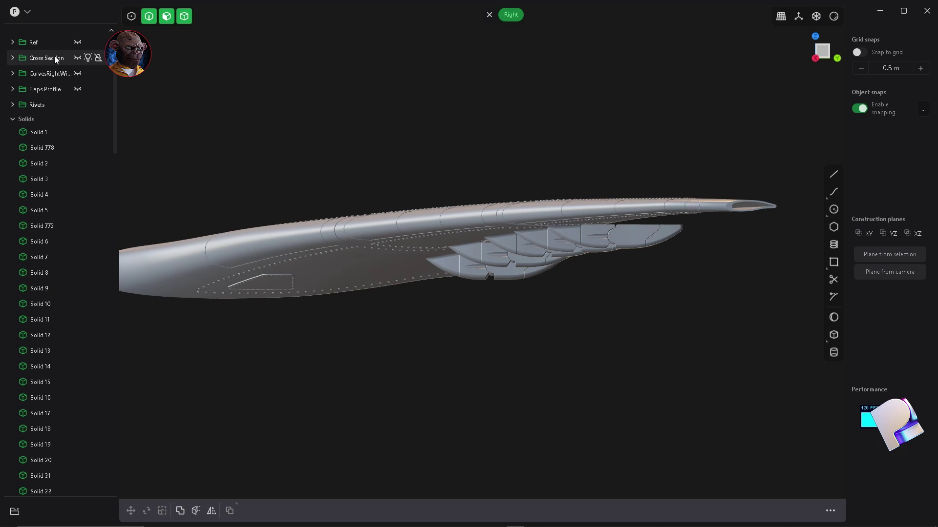
pyautogui.click(78, 42)
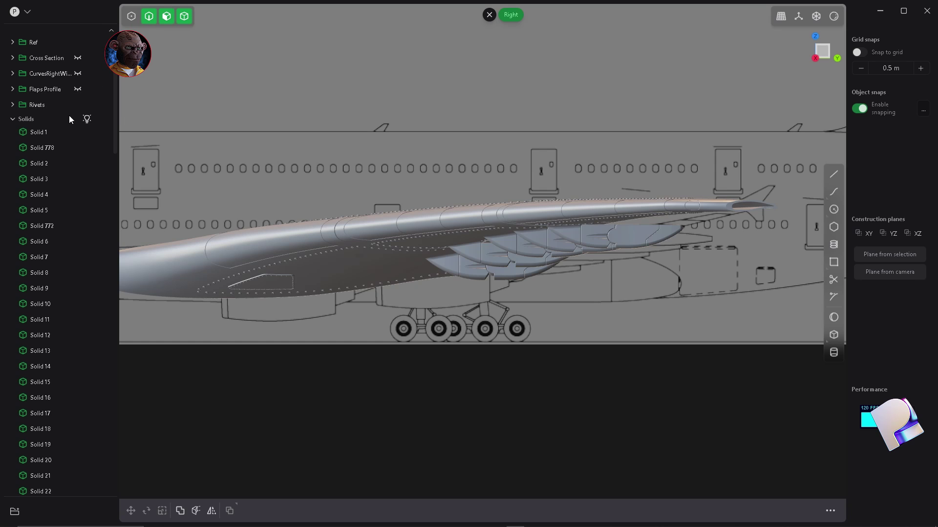
# - Group all ungrouped solids from Solid 1 to Solid 681 and name the group RightWing
pyautogui.click(33, 133)
pyautogui.scroll(-20, 51, 209)
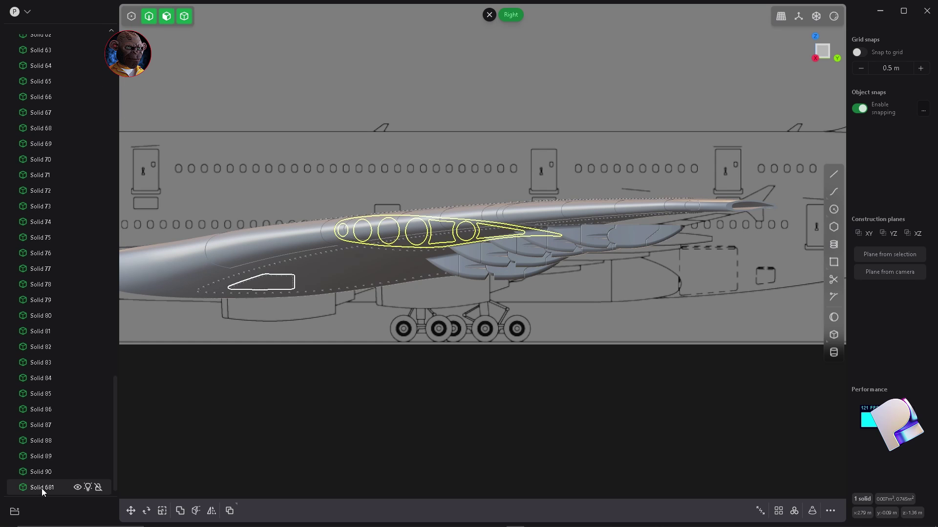
pyautogui.keyDown('shift'); pyautogui.click(40, 489); pyautogui.keyUp('shift')
pyautogui.hotkey('ctrl', 'g')
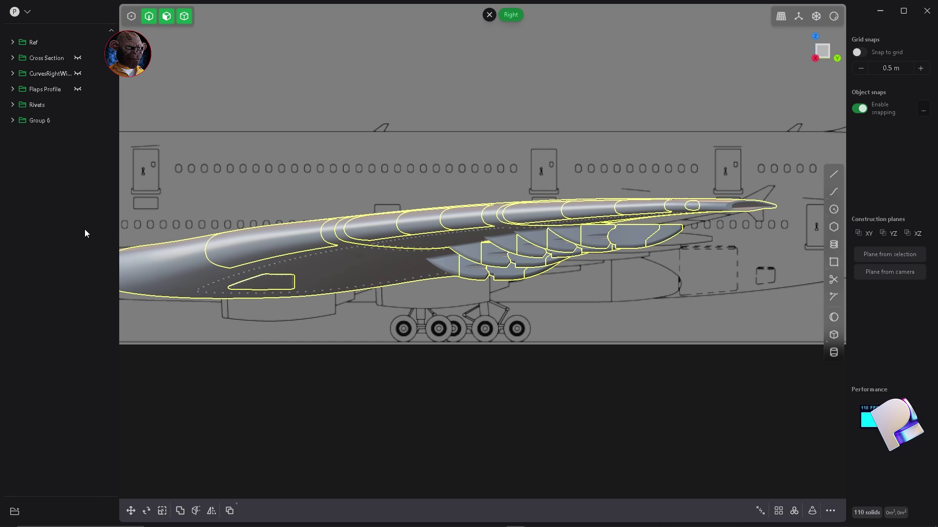
pyautogui.doubleClick(39, 121)
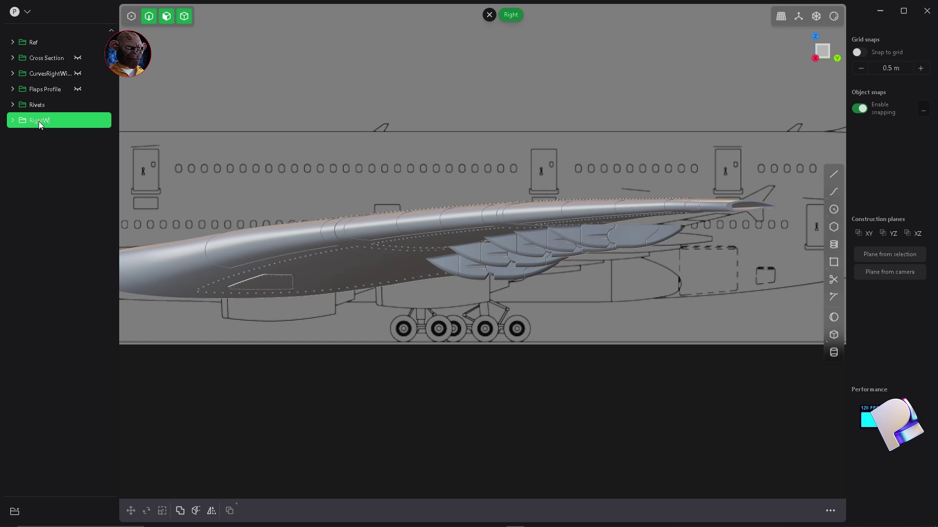
pyautogui.press('Return')
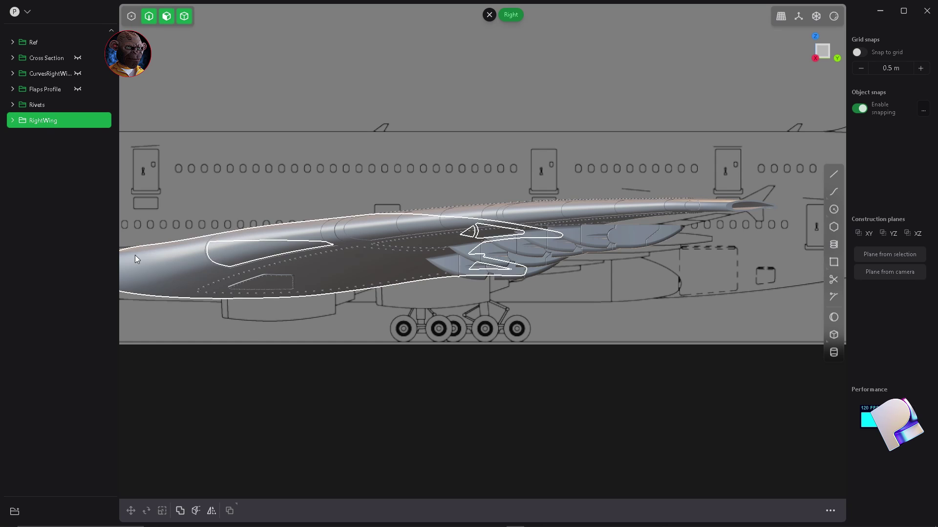
# - Set the side-view reference image's material depth to Front with an opacity of 0.50
pyautogui.scroll(-3, 384, 329)
pyautogui.scroll(12, 771, 215)
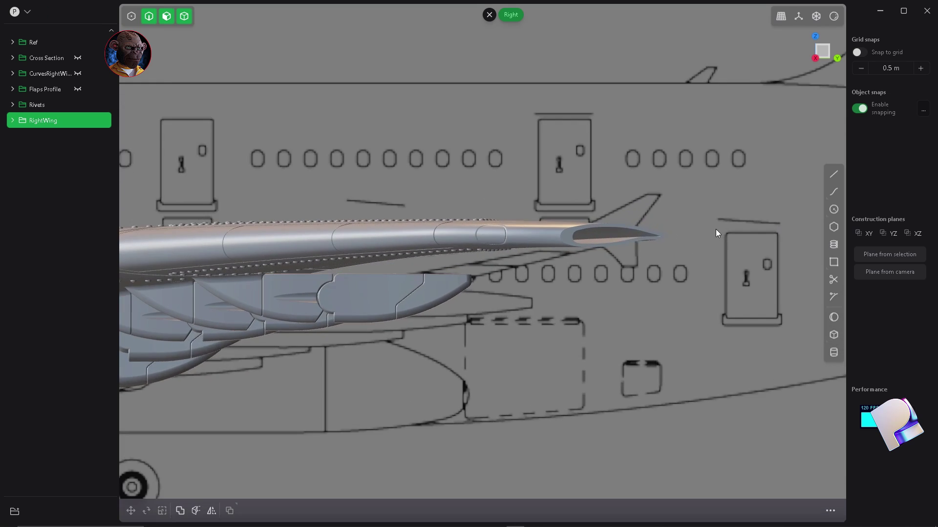
pyautogui.scroll(2, 716, 232)
pyautogui.click(815, 17)
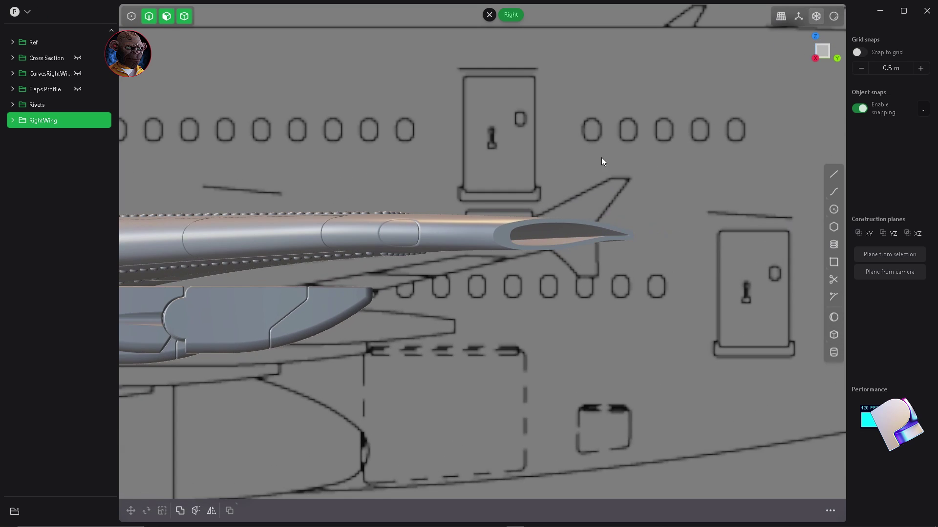
pyautogui.click(565, 351)
pyautogui.scroll(-8, 528, 303)
pyautogui.scroll(4, 519, 259)
pyautogui.press('m')
pyautogui.click(223, 446)
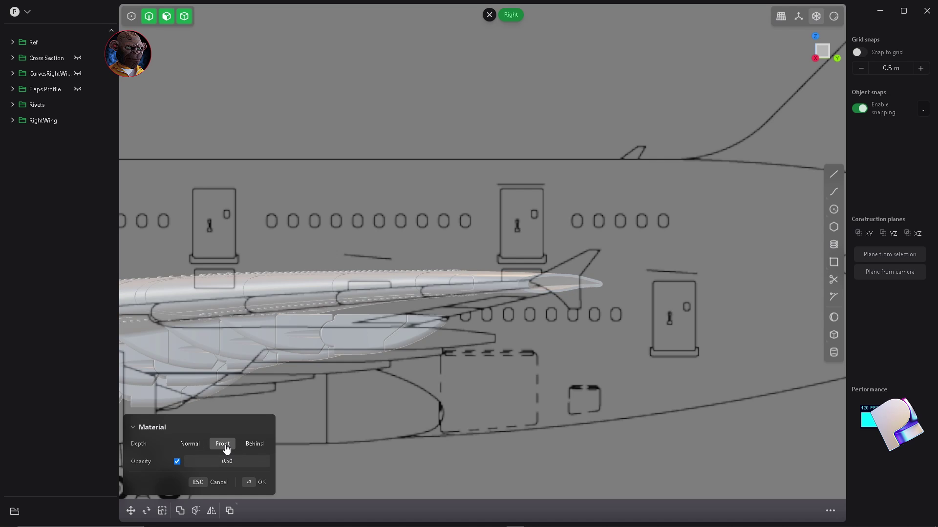
pyautogui.click(190, 444)
pyautogui.click(254, 444)
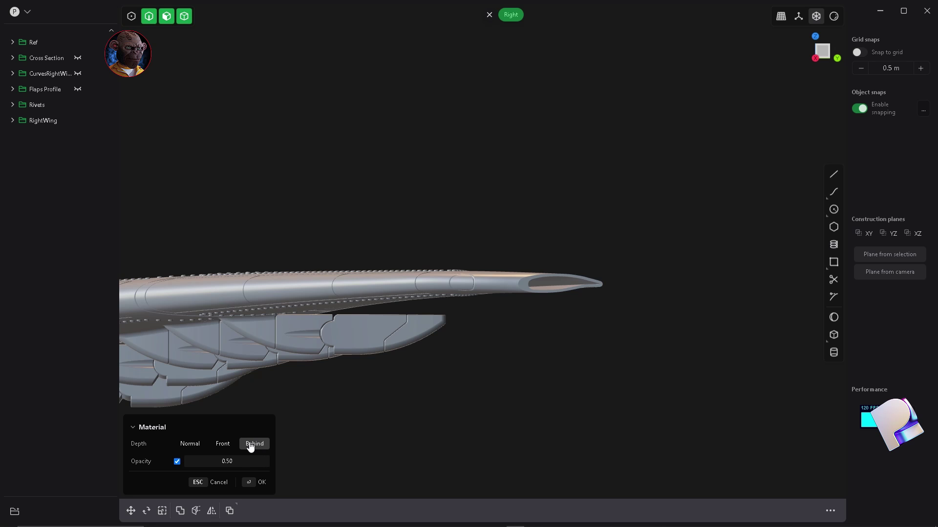
pyautogui.click(223, 444)
pyautogui.scroll(5, 567, 312)
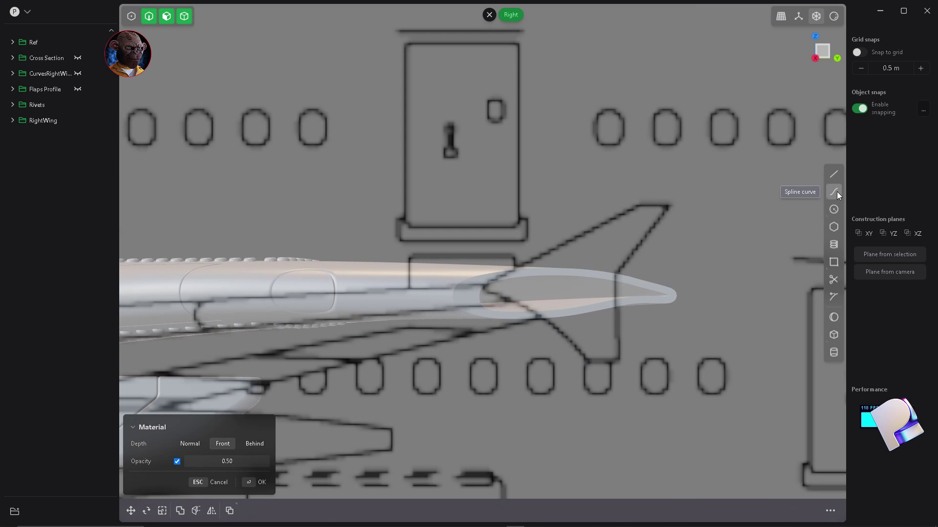
# - Draw a closed straight-line outline of the winglet over the side-view blueprint, with its front point ahead of the wing tip
pyautogui.click(833, 175)
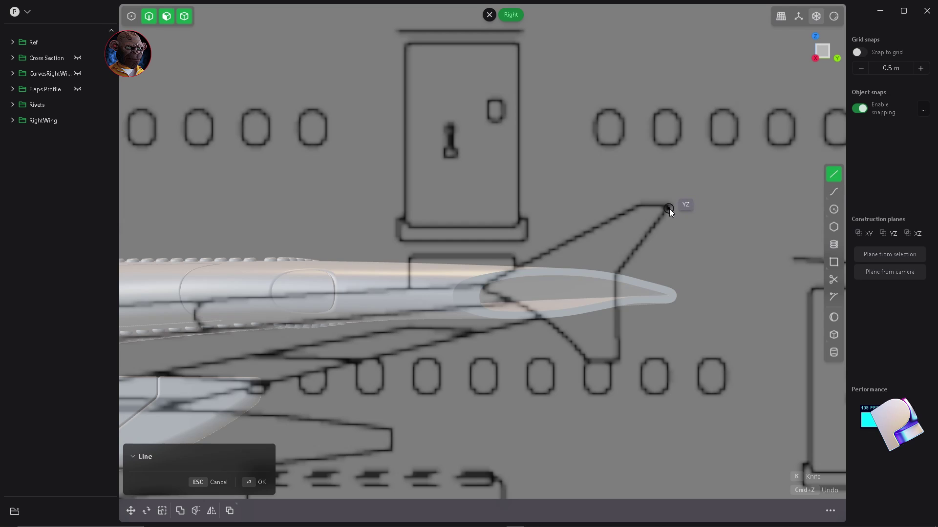
pyautogui.click(674, 207)
pyautogui.click(629, 208)
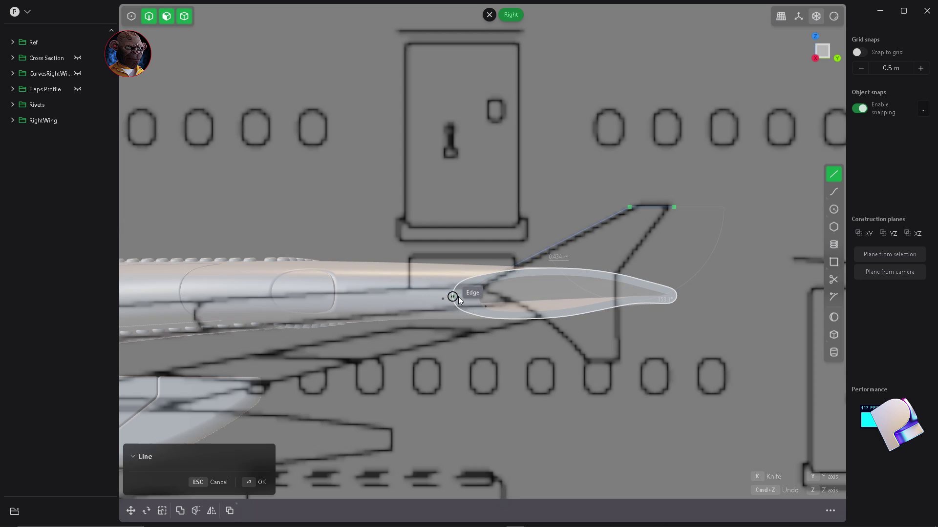
pyautogui.click(435, 307)
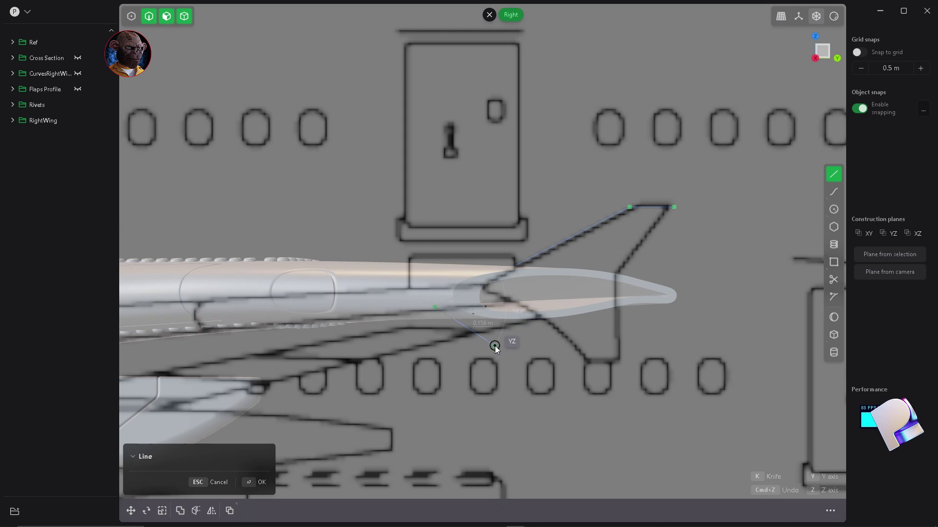
pyautogui.click(505, 336)
pyautogui.click(555, 381)
pyautogui.click(635, 381)
pyautogui.click(635, 268)
pyautogui.click(701, 207)
pyautogui.click(674, 207)
# - Move the winglet outline's lower, upper and rear vertices to enlarge the shape around the blueprint and refine its contour
pyautogui.press('1')
pyautogui.click(504, 335)
pyautogui.press('g')
pyautogui.moveTo(539, 336); pyautogui.dragTo(555, 335)
pyautogui.moveTo(635, 233); pyautogui.dragTo(636, 252)
pyautogui.moveTo(620, 282); pyautogui.dragTo(646, 436)
pyautogui.press('g')
pyautogui.moveTo(670, 334); pyautogui.dragTo(687, 335)
pyautogui.moveTo(642, 190); pyautogui.dragTo(656, 200)
pyautogui.keyDown('shift'); pyautogui.click(583, 231); pyautogui.keyUp('shift')
pyautogui.press('g')
pyautogui.moveTo(566, 220); pyautogui.dragTo(566, 203)
pyautogui.rightClick(567, 202)
pyautogui.click(650, 288)
pyautogui.press('g')
pyautogui.moveTo(648, 256); pyautogui.dragTo(649, 249)
# - Fillet the winglet outline's rear notch, its lower front bend and its two bottom corners
pyautogui.press('b')
pyautogui.click(720, 353)
pyautogui.click(520, 335)
pyautogui.press('b')
pyautogui.click(626, 418)
pyautogui.click(650, 381)
pyautogui.keyDown('shift'); pyautogui.click(554, 381); pyautogui.keyUp('shift')
pyautogui.press('b')
pyautogui.click(720, 221)
# - Fillet the winglet outline's upper rear corner and its front point
pyautogui.click(701, 189)
pyautogui.press('b')
pyautogui.click(710, 253)
pyautogui.click(435, 289)
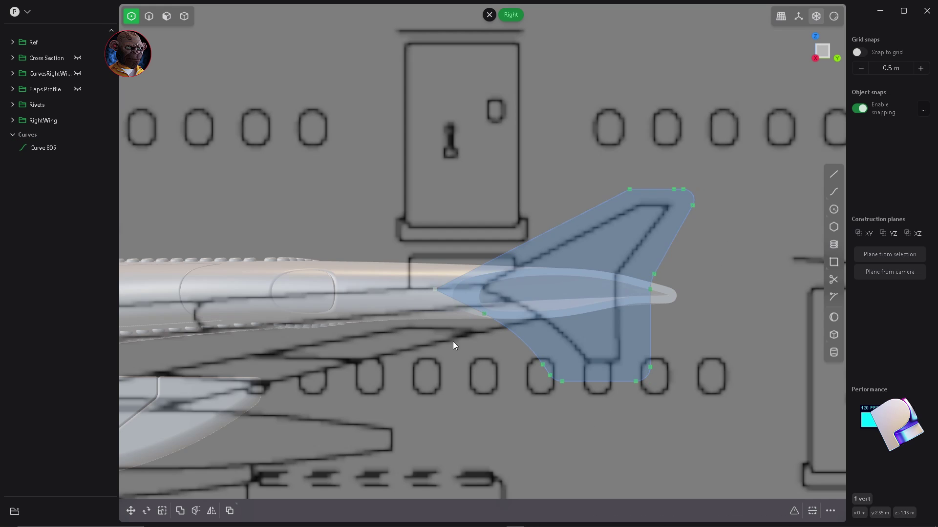
pyautogui.press('b')
pyautogui.click(458, 347)
# - Move and enlarge the whole winglet outline so that it surrounds the wing tip's open profile in the side view
pyautogui.press('3')
pyautogui.press('g')
pyautogui.moveTo(606, 287); pyautogui.dragTo(627, 289)
pyautogui.moveTo(589, 250); pyautogui.dragTo(588, 257)
pyautogui.press('s')
pyautogui.moveTo(625, 293); pyautogui.dragTo(614, 294)
pyautogui.click(642, 342)
pyautogui.press('g')
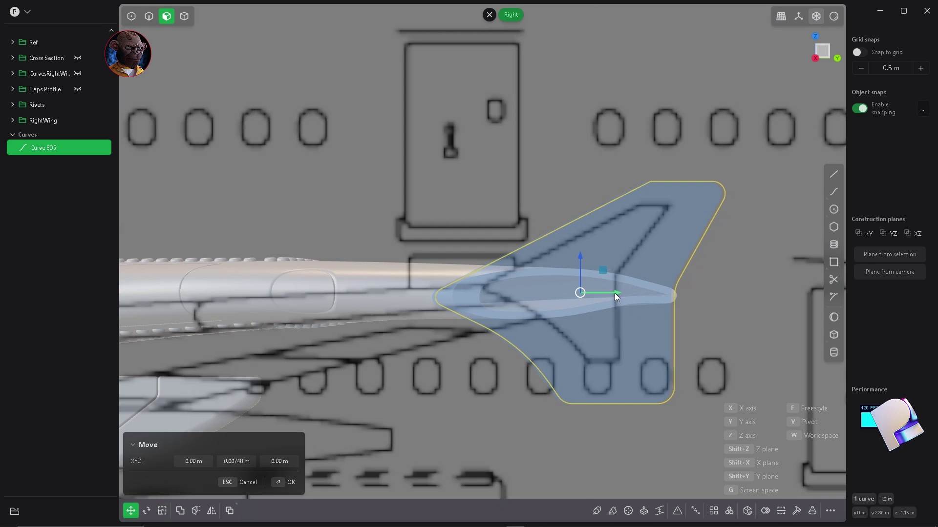
pyautogui.moveTo(609, 311); pyautogui.dragTo(594, 383, button='middle')
pyautogui.press('/')
pyautogui.press('Return')
pyautogui.press('x')
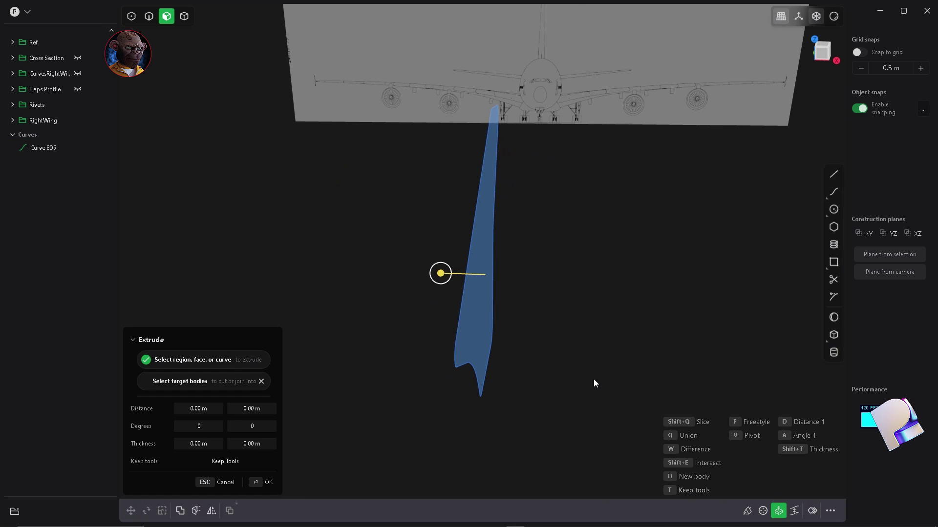
pyautogui.press('KP_7')
pyautogui.scroll(-6, 532, 234)
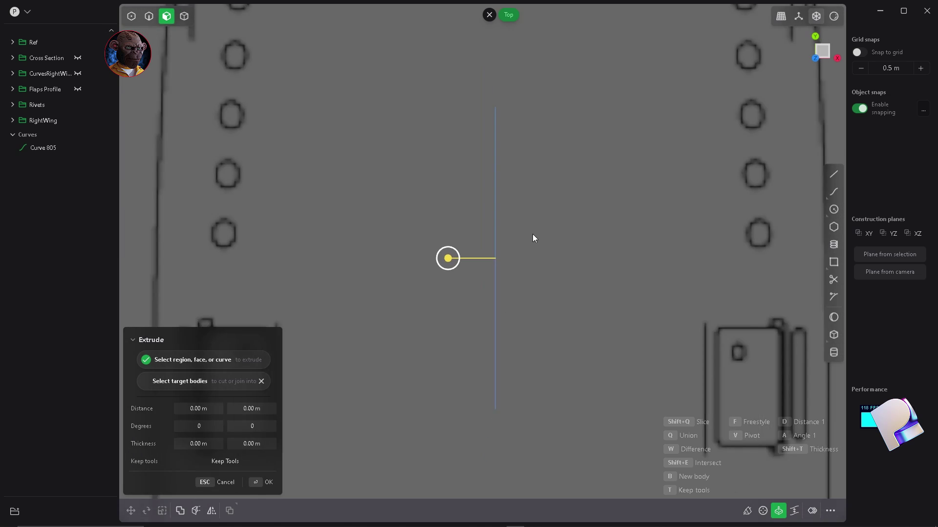
pyautogui.scroll(-5, 464, 295)
pyautogui.press('Escape')
# - Move the winglet curve along X from the fuselage centreline to the end of the right wing
pyautogui.press('2')
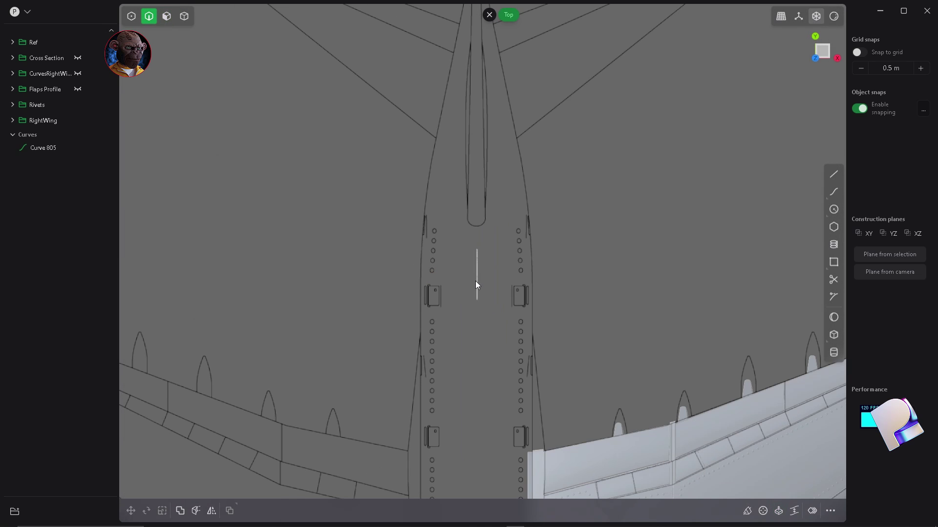
pyautogui.click(476, 282)
pyautogui.scroll(-3, 365, 293)
pyautogui.press('g')
pyautogui.moveTo(467, 282); pyautogui.dragTo(812, 319)
pyautogui.press('/')
pyautogui.moveTo(552, 264); pyautogui.dragTo(541, 268)
pyautogui.moveTo(541, 268); pyautogui.dragTo(549, 242, button='middle')
pyautogui.press('Return')
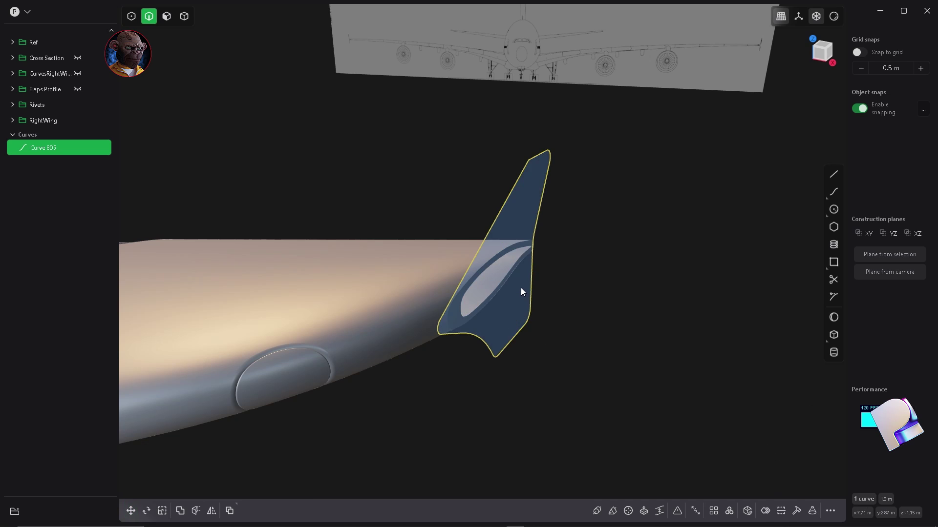
# - Extrude the winglet profile outward from the wing tip into a thin solid
pyautogui.click(521, 312)
pyautogui.press('3')
pyautogui.click(513, 233)
pyautogui.press('e')
pyautogui.moveTo(559, 244); pyautogui.dragTo(562, 243)
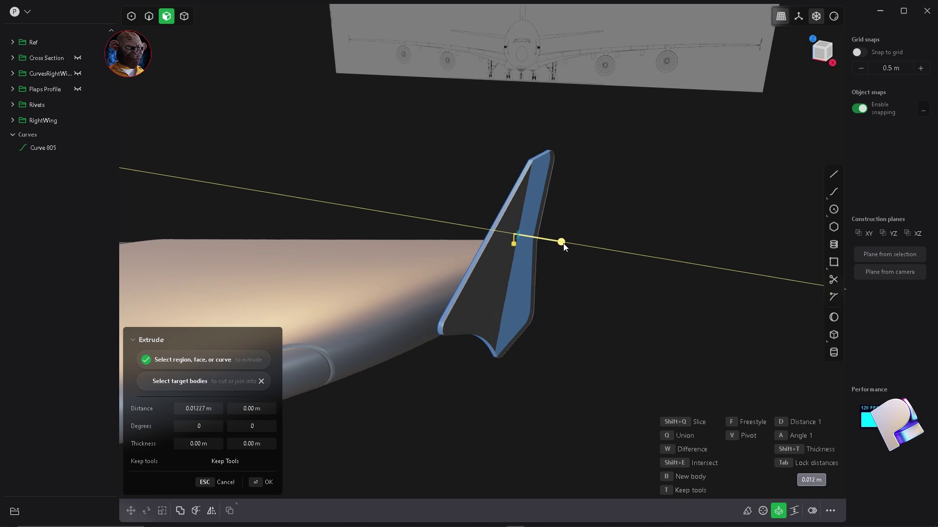
pyautogui.click(567, 244)
pyautogui.moveTo(588, 247); pyautogui.dragTo(663, 230, button='middle')
pyautogui.moveTo(664, 230); pyautogui.dragTo(665, 233)
pyautogui.moveTo(665, 234); pyautogui.dragTo(687, 263, button='middle')
pyautogui.press('Return')
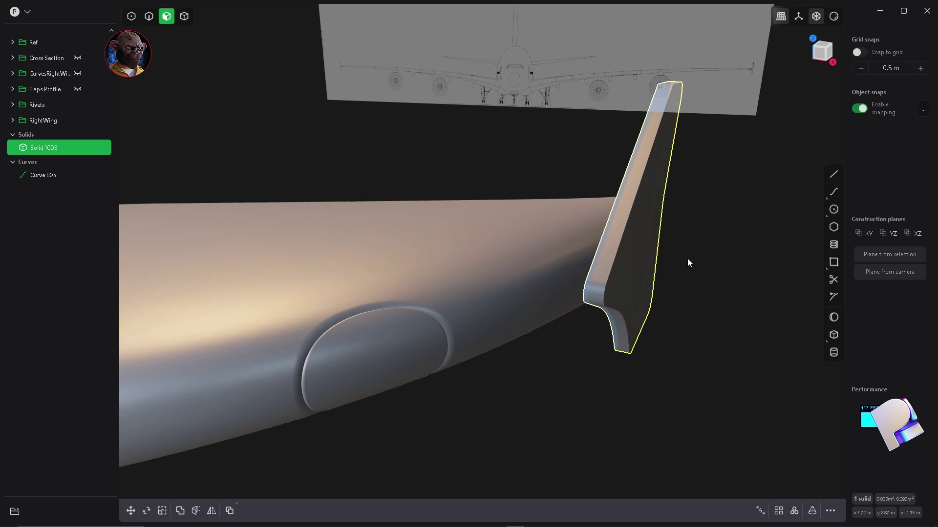
# - Delete the leftover winglet curve and fillet the perimeter edges of one broad face of the winglet solid
pyautogui.press('2')
pyautogui.click(606, 221)
pyautogui.press('x')
pyautogui.doubleClick(625, 225)
pyautogui.press('b')
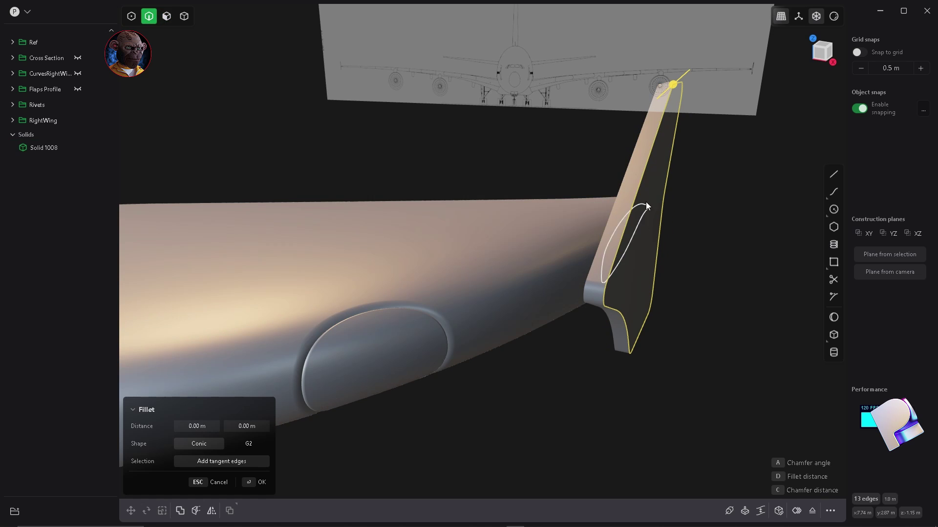
pyautogui.moveTo(670, 88); pyautogui.dragTo(654, 122)
pyautogui.press('Return')
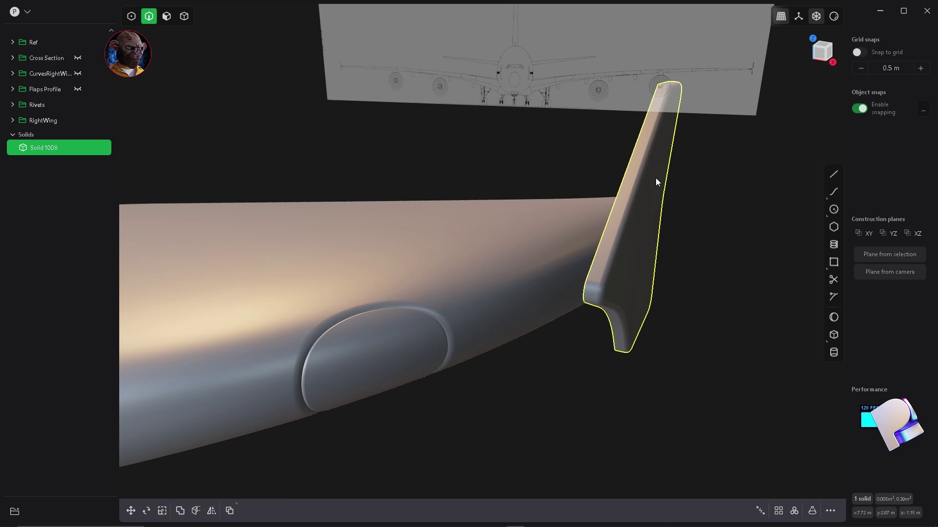
# - Fillet the perimeter edges of the winglet's opposite broad face
pyautogui.doubleClick(628, 167)
pyautogui.press('b')
pyautogui.moveTo(657, 84); pyautogui.dragTo(663, 102)
pyautogui.moveTo(689, 202); pyautogui.dragTo(645, 193, button='middle')
pyautogui.scroll(-6, 687, 239)
pyautogui.press('Return')
# - Scale the winglet solid uniformly by about 1.055
pyautogui.scroll(-4, 654, 198)
pyautogui.scroll(10, 666, 204)
pyautogui.press('4')
pyautogui.click(667, 254)
pyautogui.moveTo(656, 250); pyautogui.dragTo(409, 283, button='middle')
pyautogui.press('s')
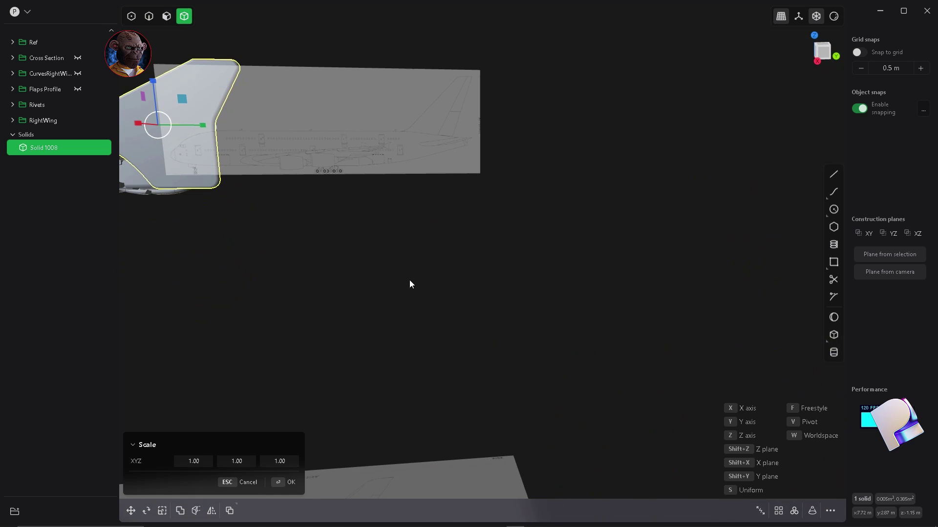
pyautogui.moveTo(352, 237); pyautogui.dragTo(512, 270, button='middle')
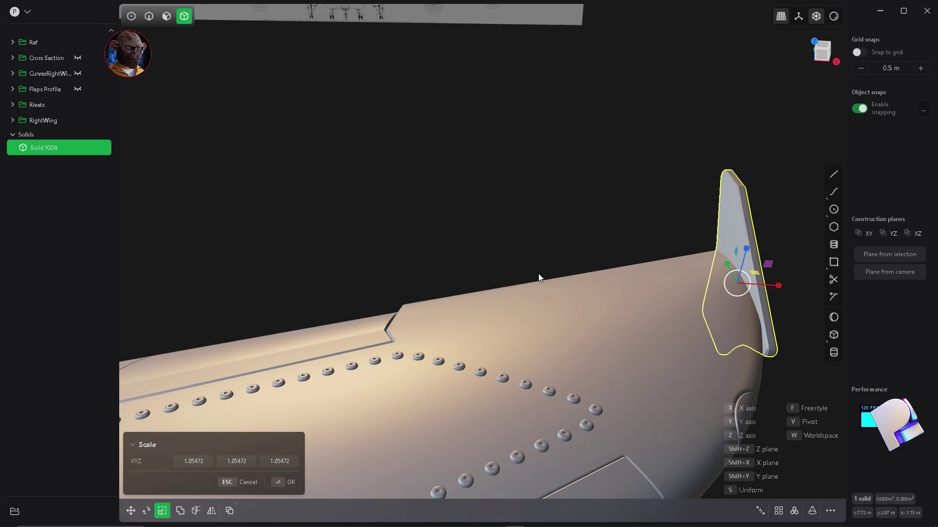
pyautogui.press('Return')
# - Join the outer wing section and the winglet into one solid with a Boolean union
pyautogui.click(737, 312)
pyautogui.press('q')
pyautogui.click(753, 262)
pyautogui.press('q')
pyautogui.press('Return')
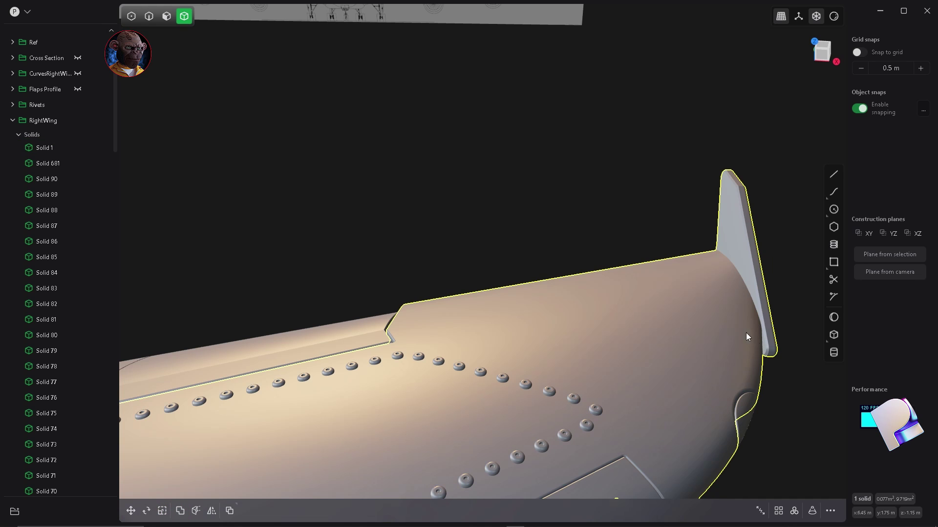
pyautogui.press('2')
pyautogui.click(748, 285)
pyautogui.press('f')
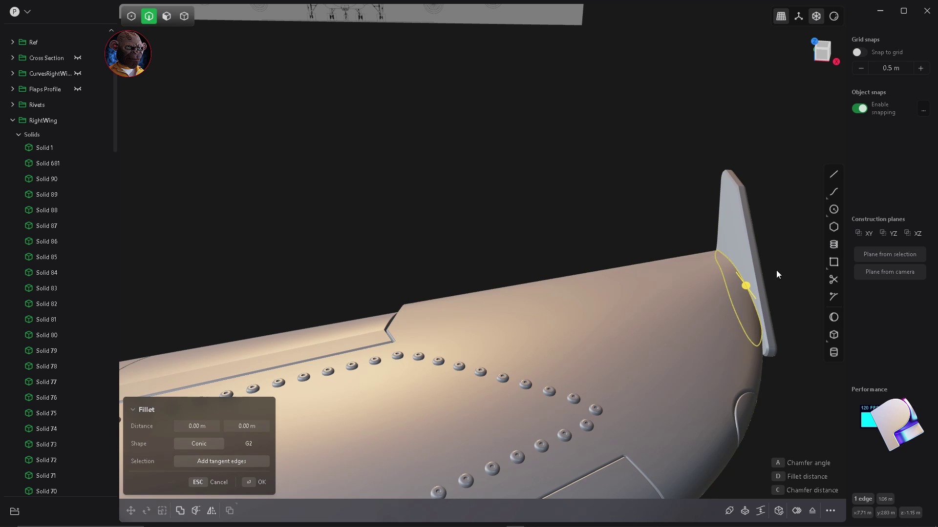
pyautogui.press('Escape')
# - Fillet the edge where the winglet meets the wing tip to blend the two surfaces
pyautogui.press('4')
pyautogui.click(755, 254)
pyautogui.press('2')
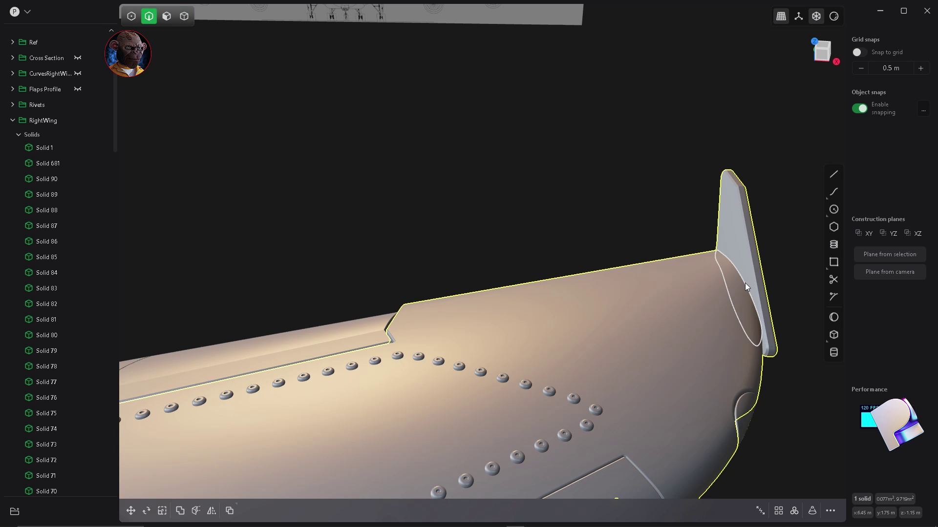
pyautogui.click(745, 283)
pyautogui.press('b')
pyautogui.press('/')
pyautogui.moveTo(576, 292); pyautogui.dragTo(803, 217, button='middle')
pyautogui.moveTo(500, 237); pyautogui.dragTo(515, 235)
pyautogui.moveTo(515, 235); pyautogui.dragTo(511, 270, button='middle')
pyautogui.moveTo(512, 269); pyautogui.dragTo(530, 296)
pyautogui.rightClick(529, 293)
pyautogui.moveTo(529, 293); pyautogui.dragTo(644, 220, button='middle')
pyautogui.scroll(-10, 605, 222)
pyautogui.click(659, 326)
pyautogui.scroll(3, 471, 292)
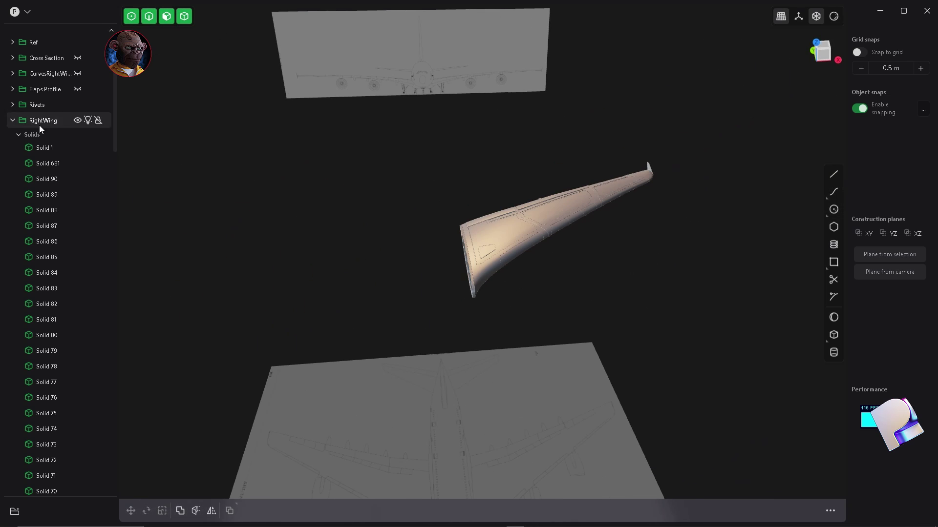
# - Collapse the RightWing group and hide both the RightWing and Rivets groups
pyautogui.click(13, 120)
pyautogui.moveTo(570, 299); pyautogui.dragTo(548, 282, button='middle')
pyautogui.click(75, 123)
pyautogui.click(75, 123)
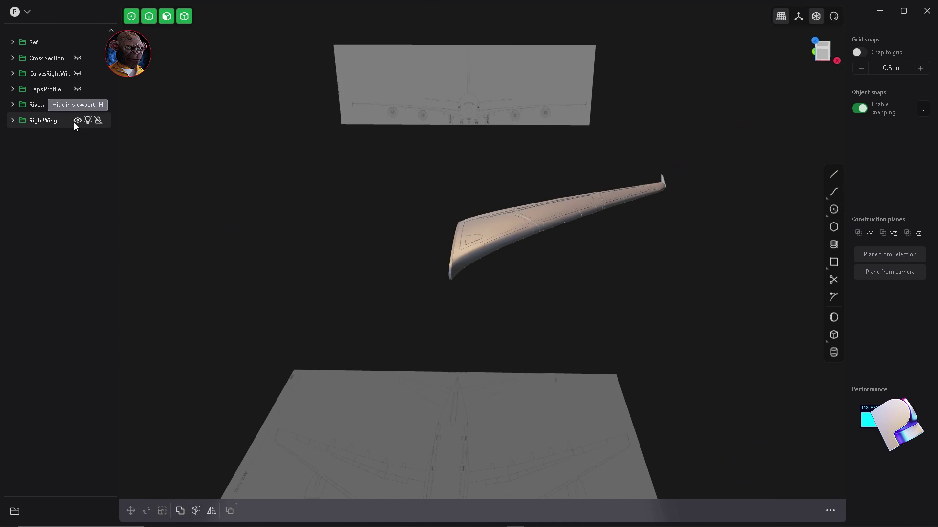
pyautogui.click(77, 121)
pyautogui.click(78, 104)
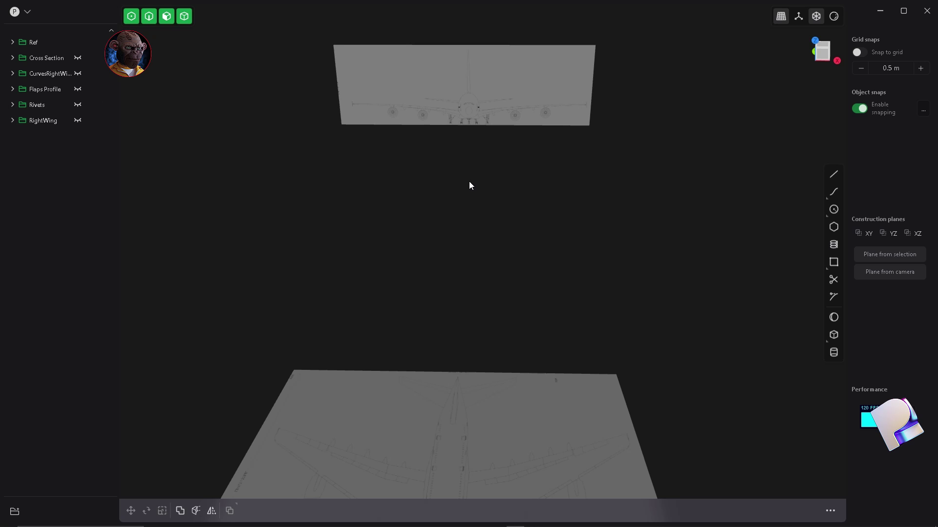
# - Show the blueprint's fuselage in the right-side view and hide the side panels
pyautogui.press('KP_3')
pyautogui.scroll(6, 405, 125)
pyautogui.keyDown('shift'); pyautogui.moveTo(482, 201); pyautogui.dragTo(474, 233, button='middle'); pyautogui.keyUp('shift')
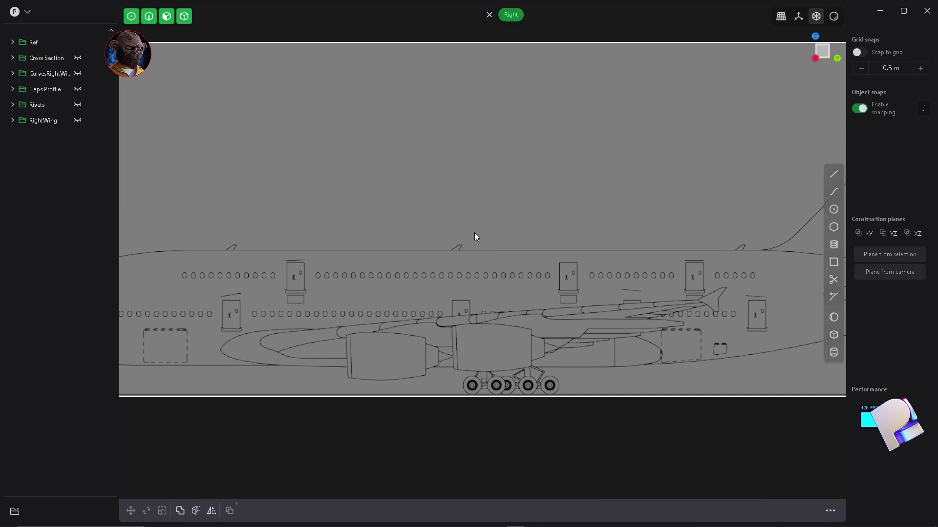
pyautogui.press('Tab')
pyautogui.scroll(-5, 476, 256)
pyautogui.scroll(2, 508, 274)
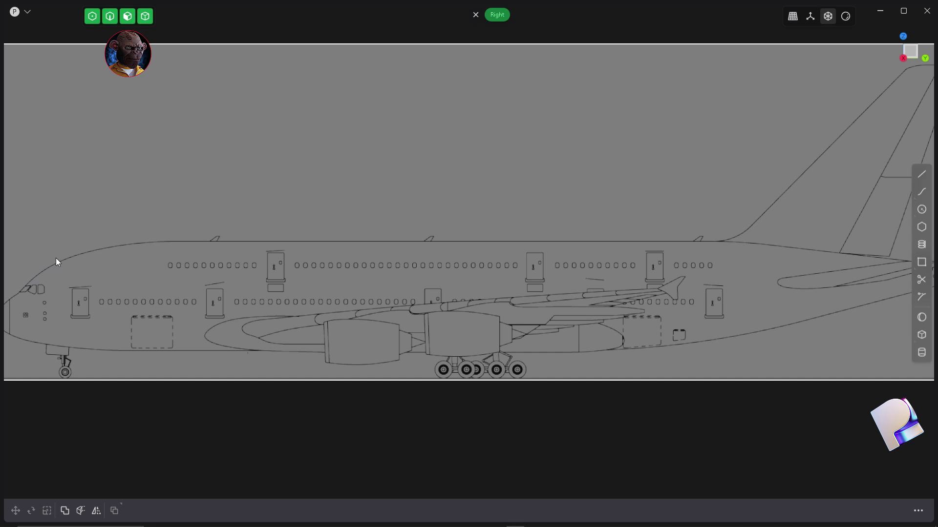
# - Draw a vertical guide line across the fuselage and shift it along Y to where the tail fin meets the roof
pyautogui.scroll(-3, 552, 238)
pyautogui.scroll(3, 554, 238)
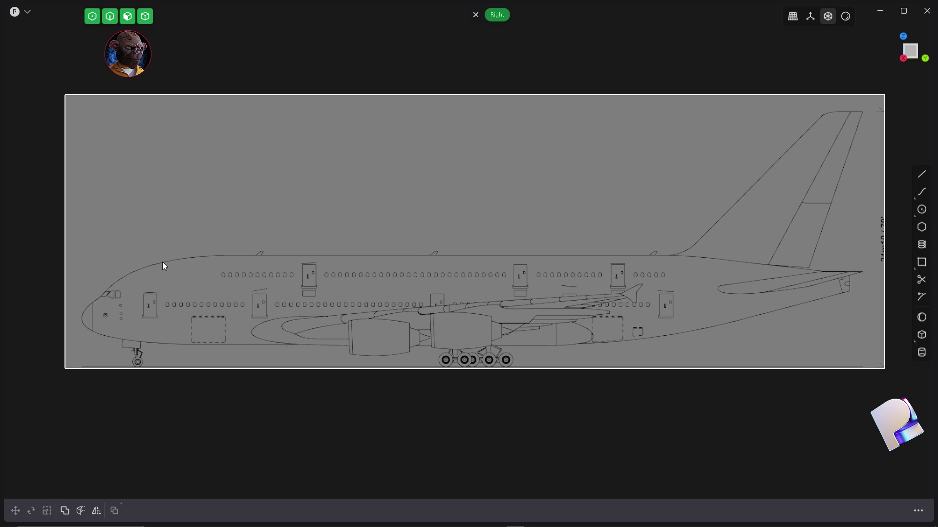
pyautogui.click(922, 174)
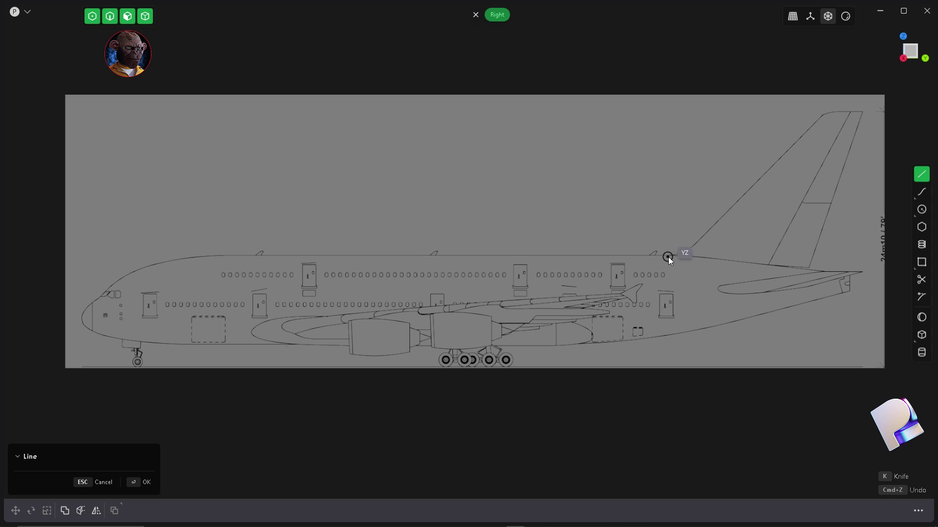
pyautogui.click(672, 215)
pyautogui.click(672, 432)
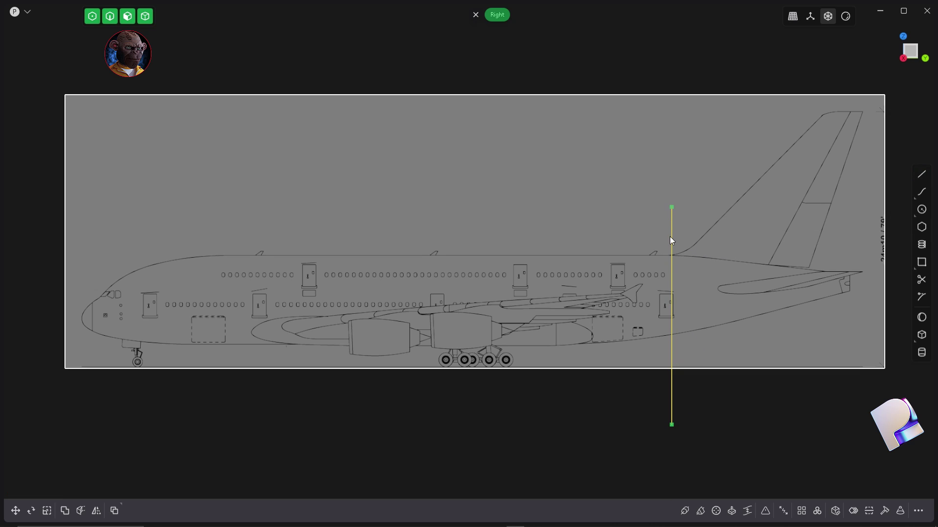
pyautogui.scroll(-1, 685, 265)
pyautogui.press('g')
pyautogui.scroll(3, 685, 265)
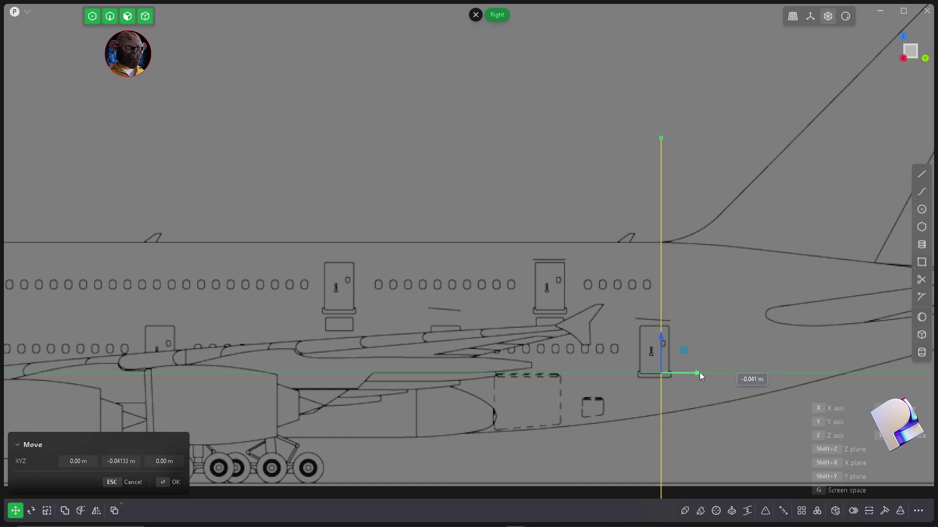
# - Place a copy of the guide line about -8.28 m along Y, where the nose curve meets the straight roof
pyautogui.scroll(-5, 696, 268)
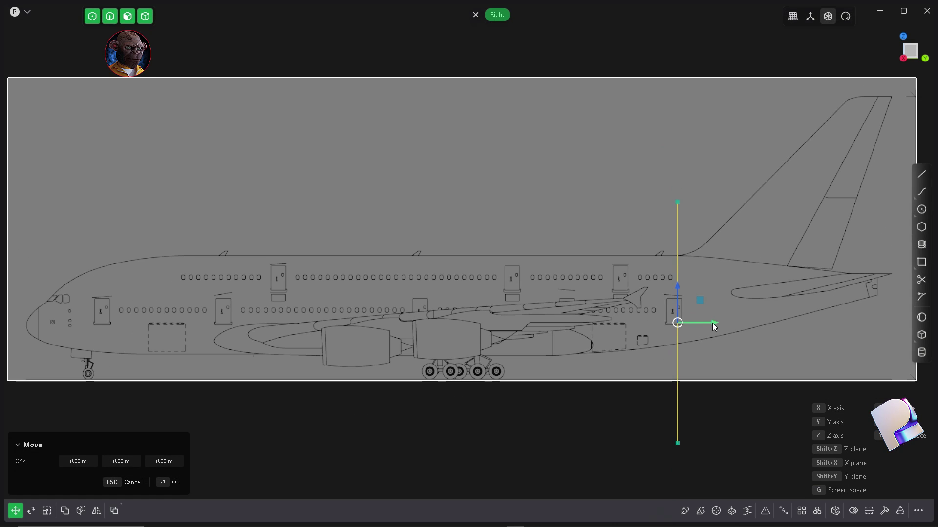
pyautogui.scroll(5, 217, 273)
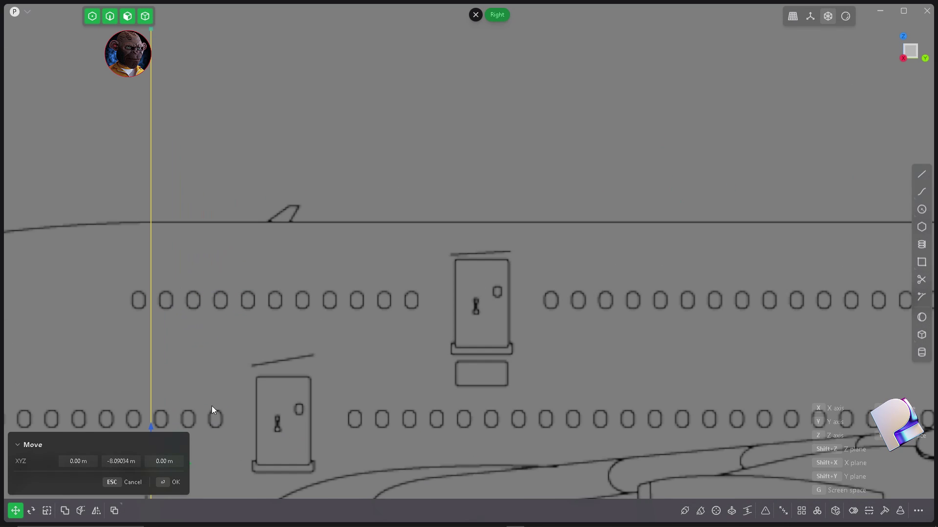
pyautogui.keyDown('shift'); pyautogui.moveTo(212, 451); pyautogui.dragTo(467, 350, button='middle'); pyautogui.keyUp('shift')
pyautogui.moveTo(444, 362); pyautogui.dragTo(414, 360)
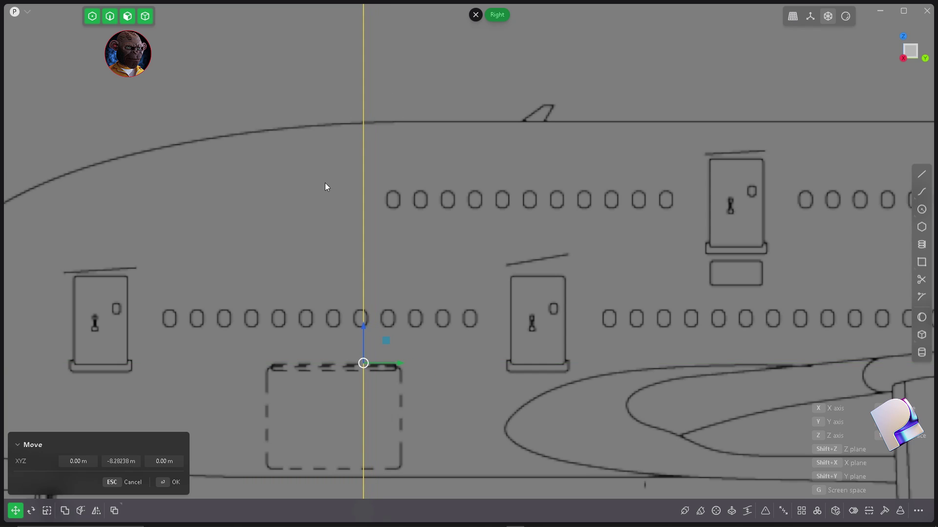
pyautogui.scroll(-6, 312, 232)
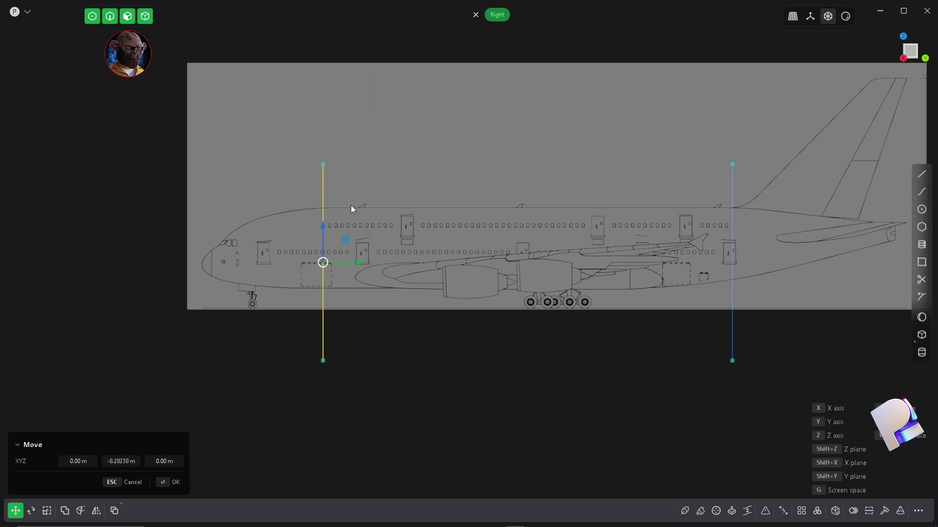
# - Draw another vertical guide line behind the main landing gear, where the straight belly starts to rise toward the tail
pyautogui.press('l')
pyautogui.click(640, 186)
pyautogui.click(641, 432)
pyautogui.scroll(5, 654, 318)
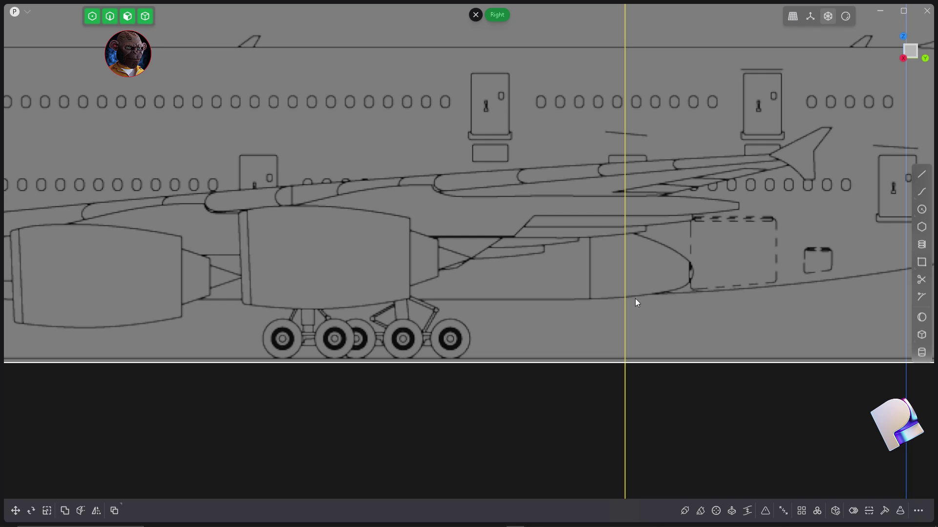
pyautogui.scroll(-5, 758, 285)
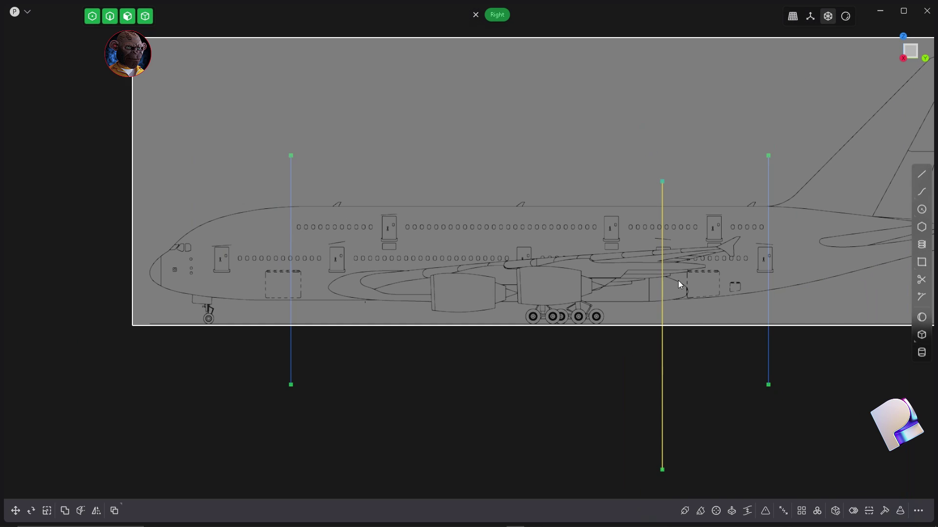
# - Place a copy of the belly guide line about -7.15 m along Y, just behind the nose gear
pyautogui.press('g')
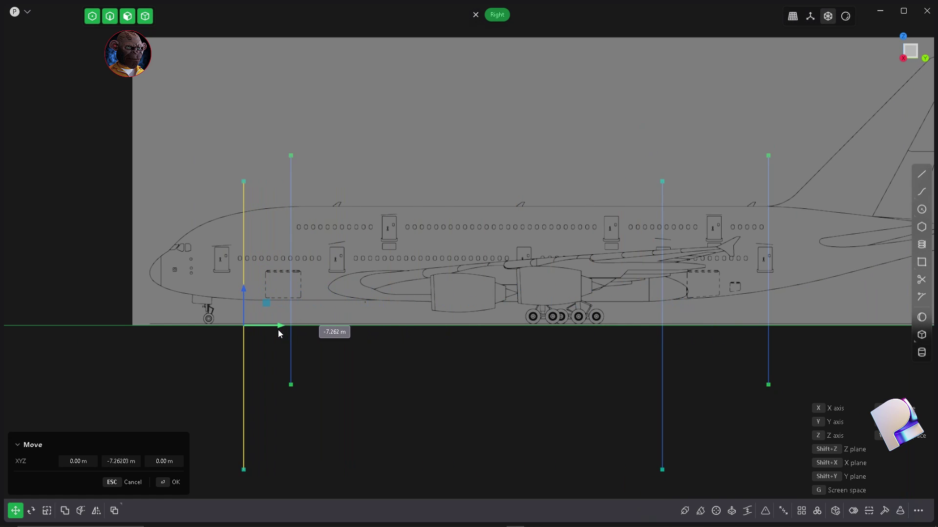
pyautogui.scroll(5, 273, 328)
pyautogui.moveTo(296, 422); pyautogui.dragTo(317, 426)
pyautogui.scroll(-5, 357, 355)
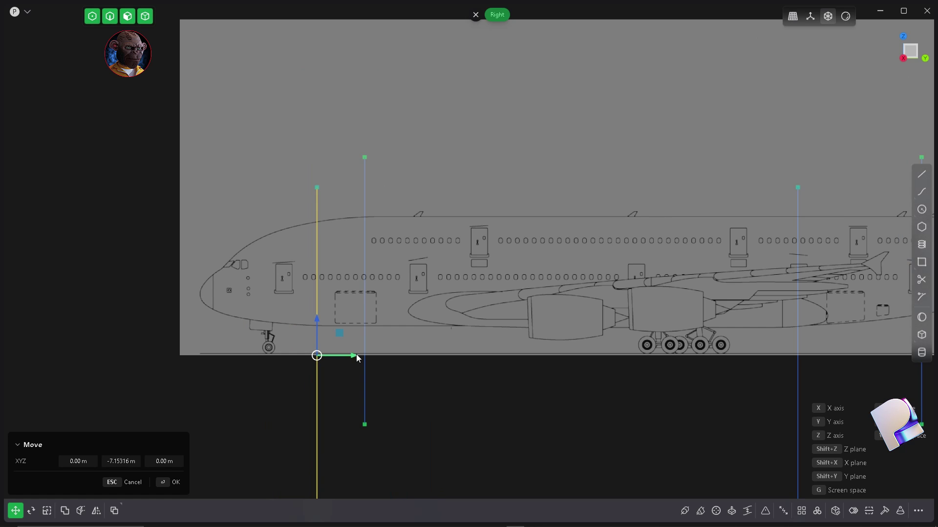
pyautogui.scroll(-5, 369, 244)
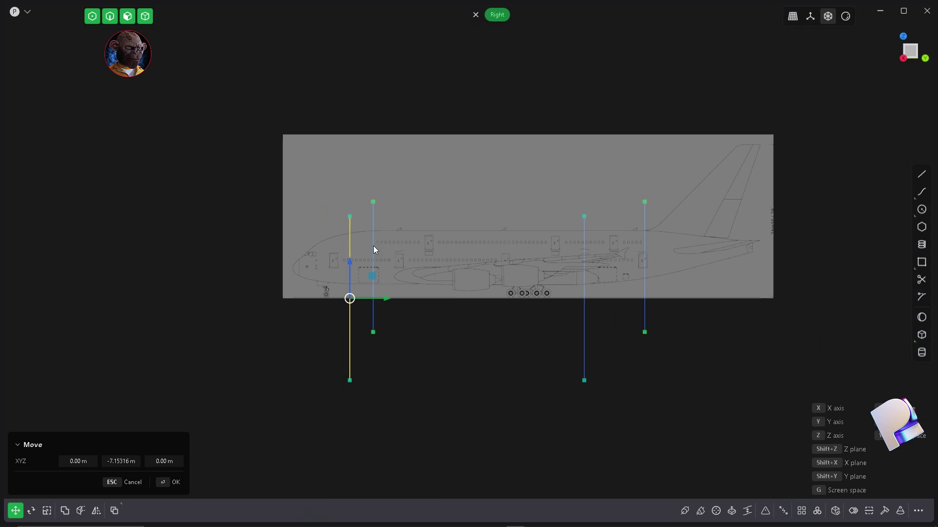
# - Delete all four vertical guide lines, using edge selection
pyautogui.click(459, 339)
pyautogui.scroll(3, 395, 282)
pyautogui.press('2')
pyautogui.moveTo(778, 423); pyautogui.dragTo(295, 189)
pyautogui.press('Delete')
# - Trace the upper nose outline with a control point curve from the base of the windshield to the start of the straight roof
pyautogui.click(921, 192)
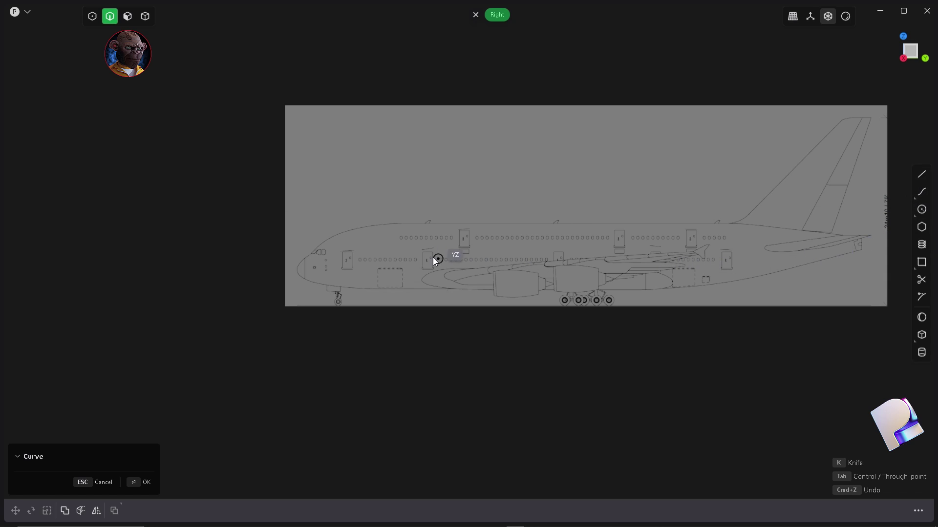
pyautogui.scroll(1, 515, 257)
pyautogui.scroll(5, 244, 243)
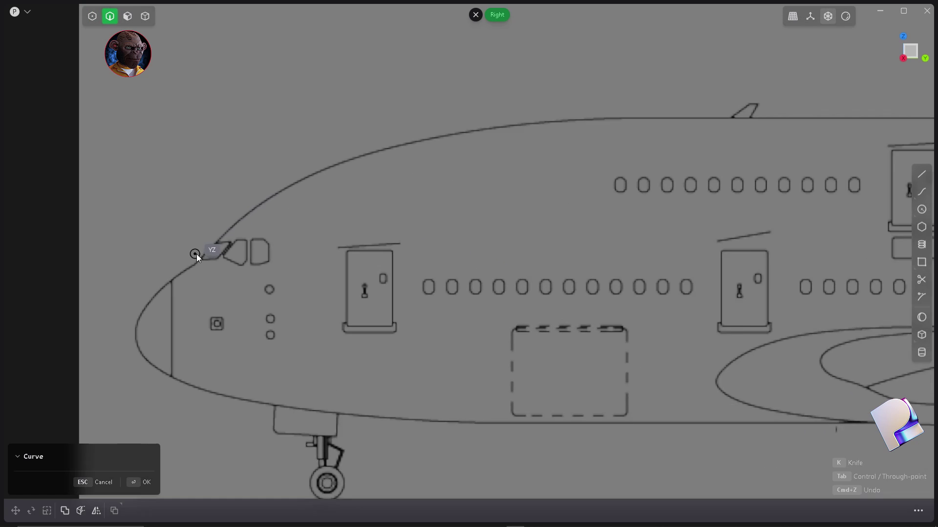
pyautogui.scroll(3, 203, 272)
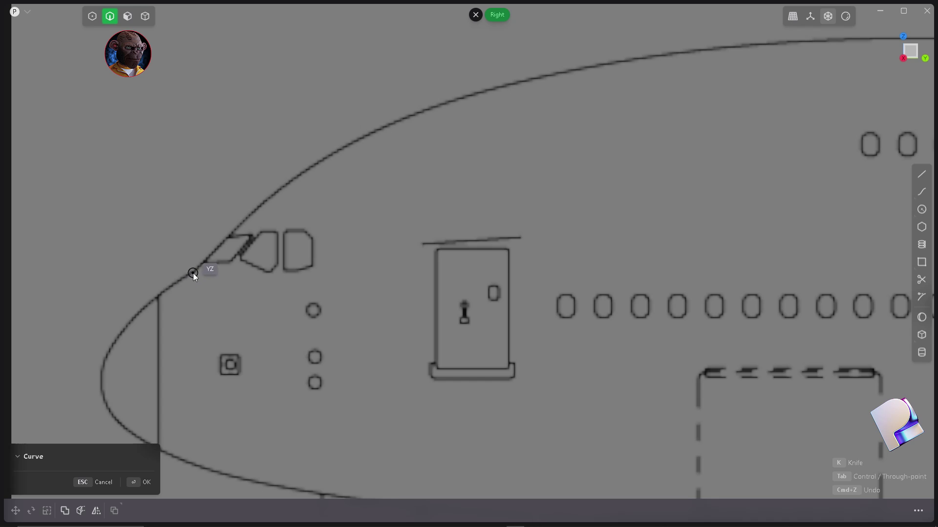
pyautogui.click(193, 271)
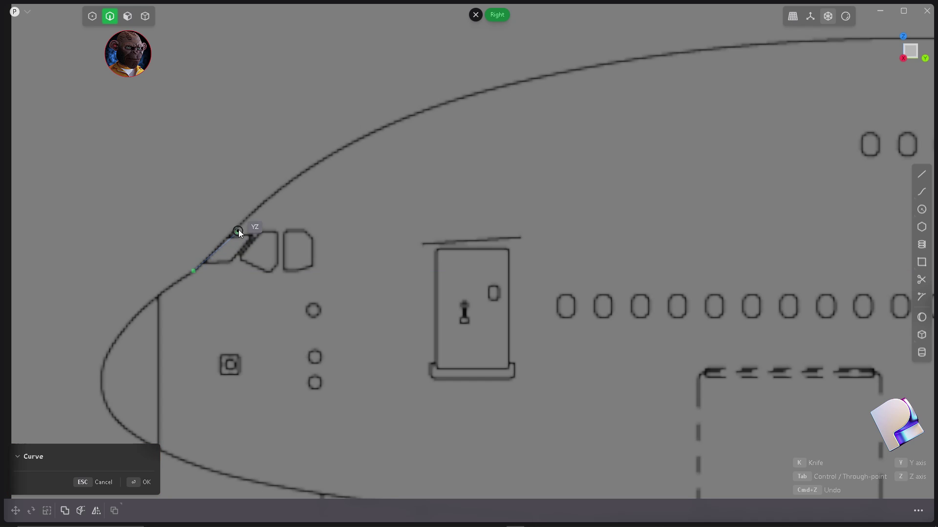
pyautogui.click(311, 165)
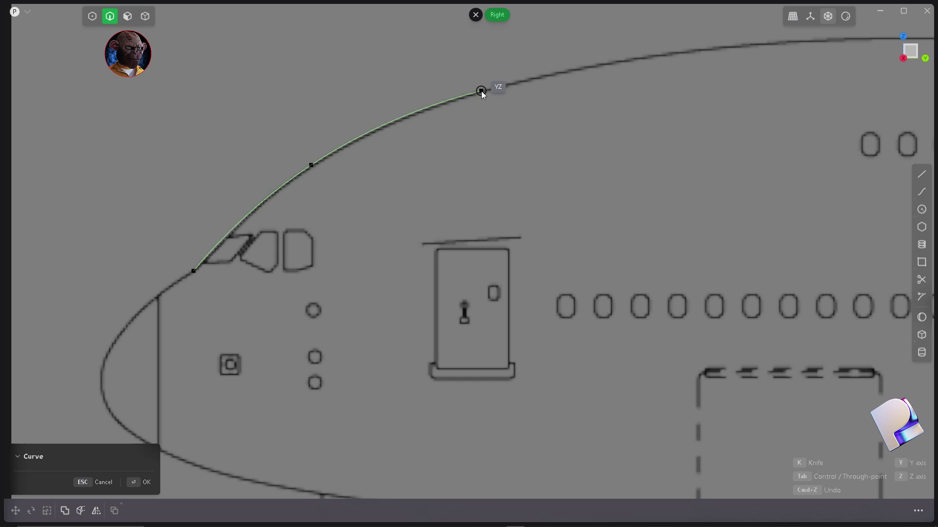
pyautogui.click(481, 91)
pyautogui.hscroll(6, 430, 147)
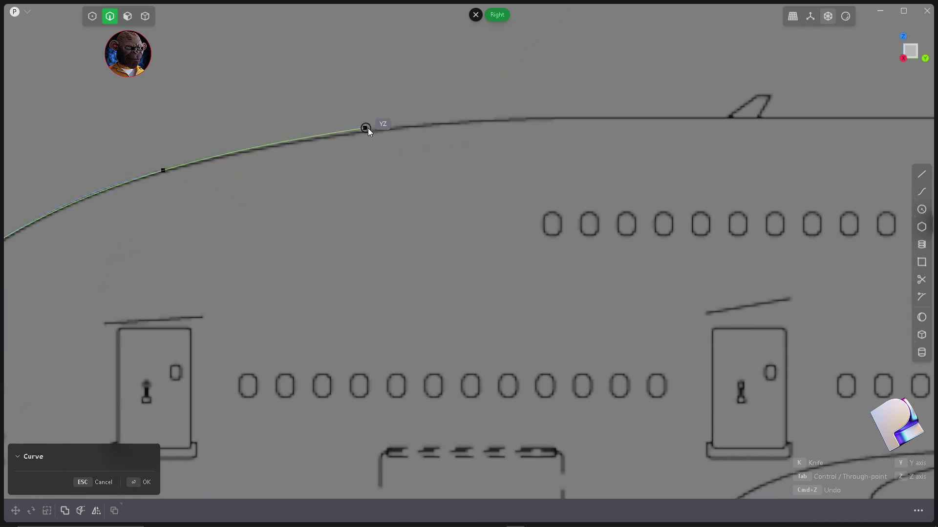
pyautogui.click(368, 130)
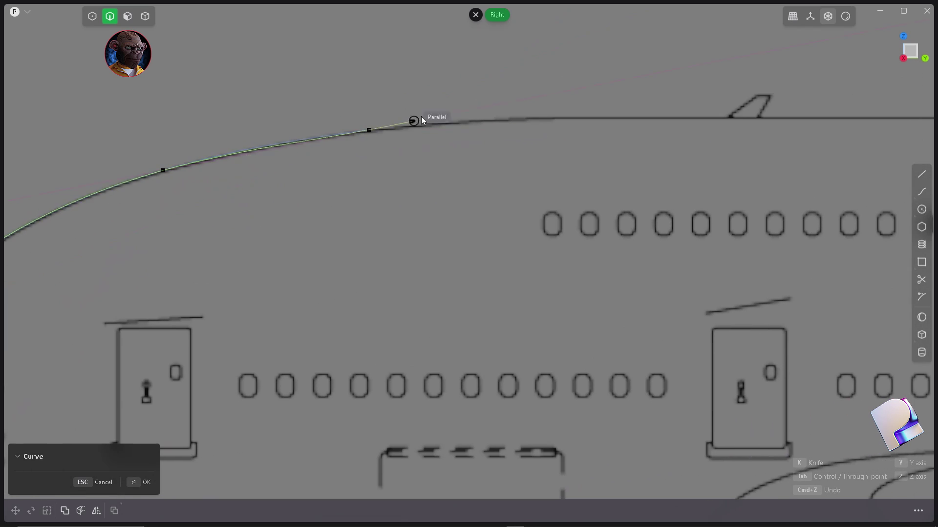
pyautogui.click(514, 118)
pyautogui.press('Return')
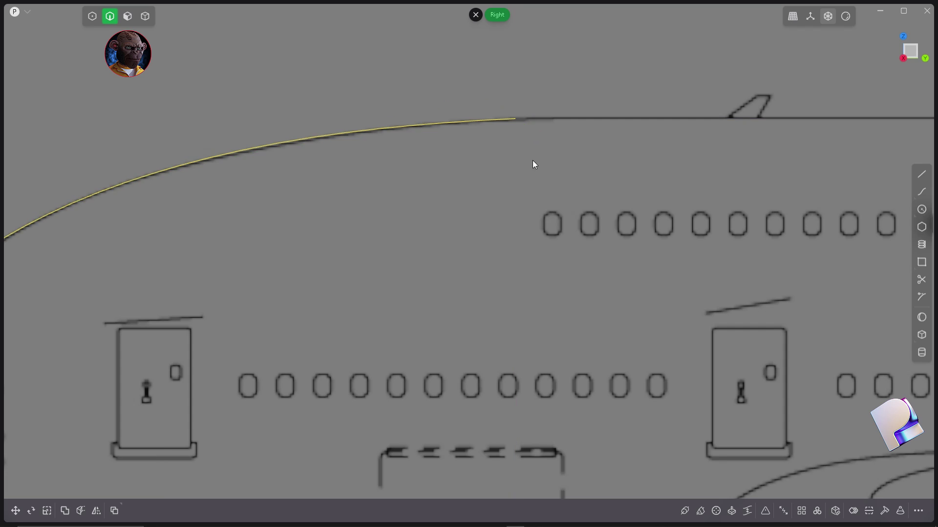
pyautogui.scroll(5, 543, 125)
pyautogui.scroll(-5, 241, 194)
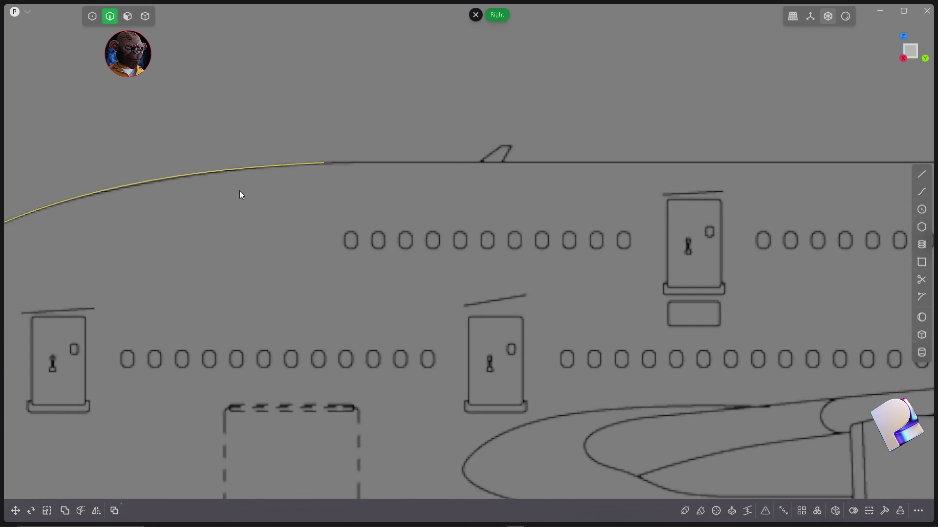
# - Draw a straight line along the roof on the Y axis from the nose curve's end to the tail fin's front root
pyautogui.click(921, 174)
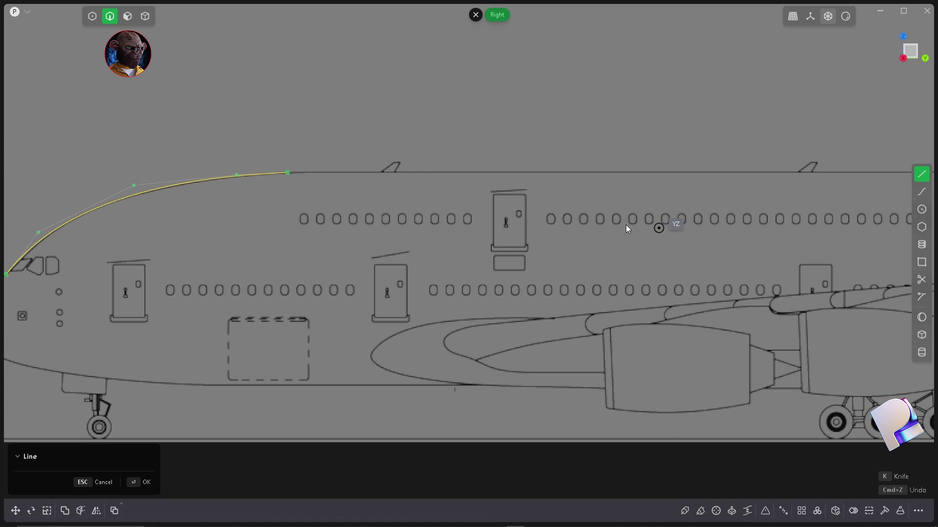
pyautogui.click(288, 174)
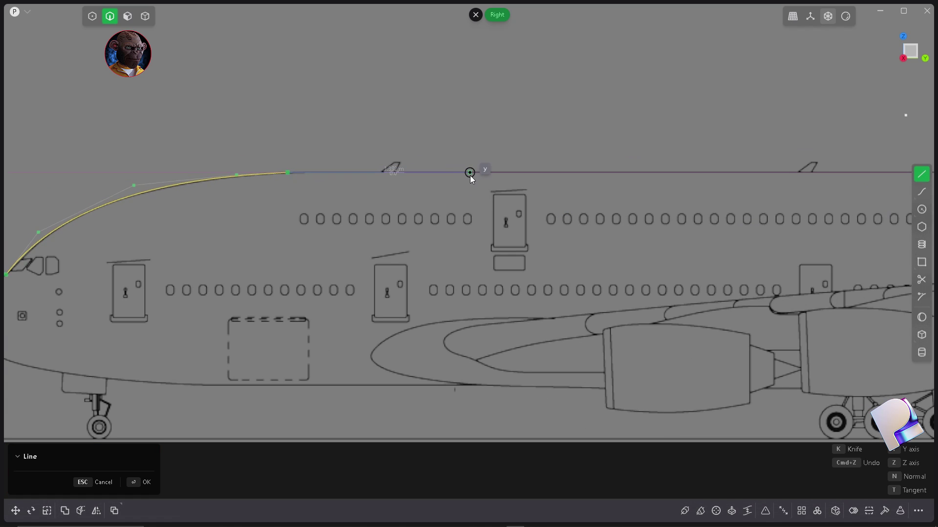
pyautogui.scroll(-5, 471, 175)
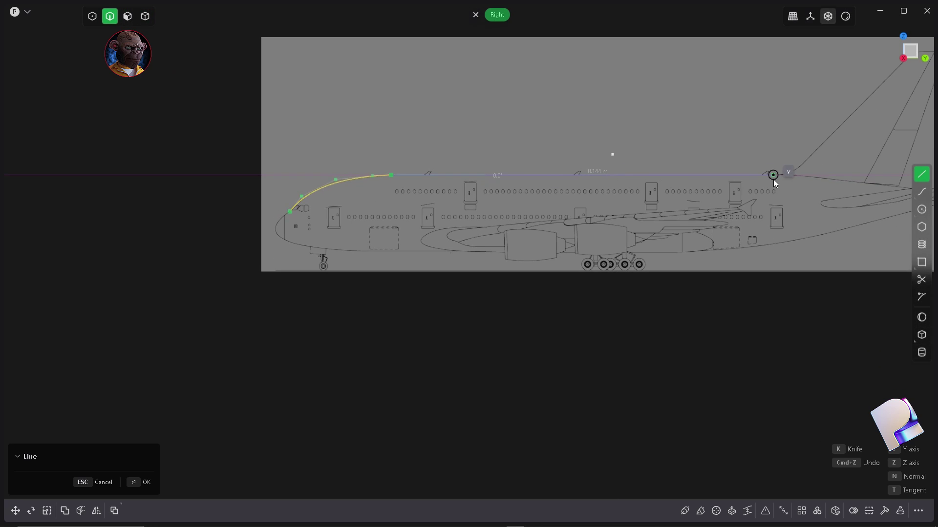
pyautogui.scroll(8, 774, 179)
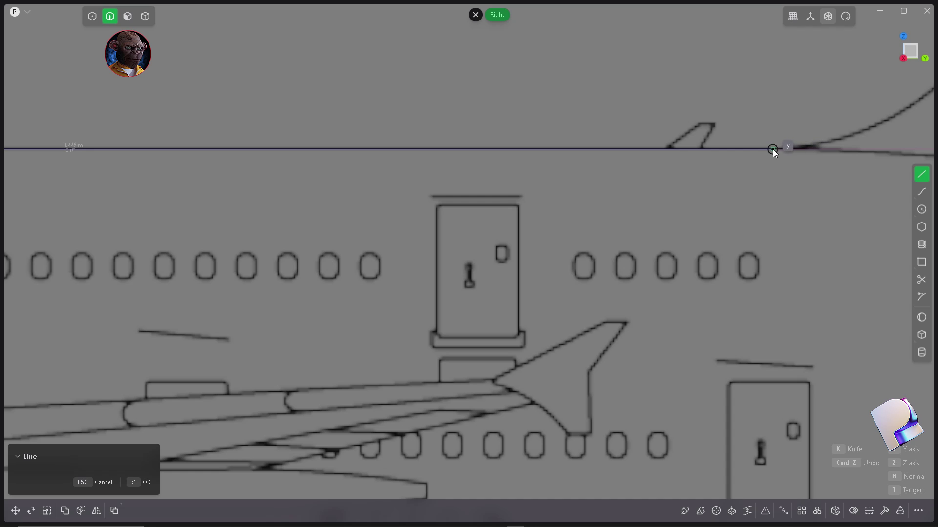
pyautogui.click(791, 148)
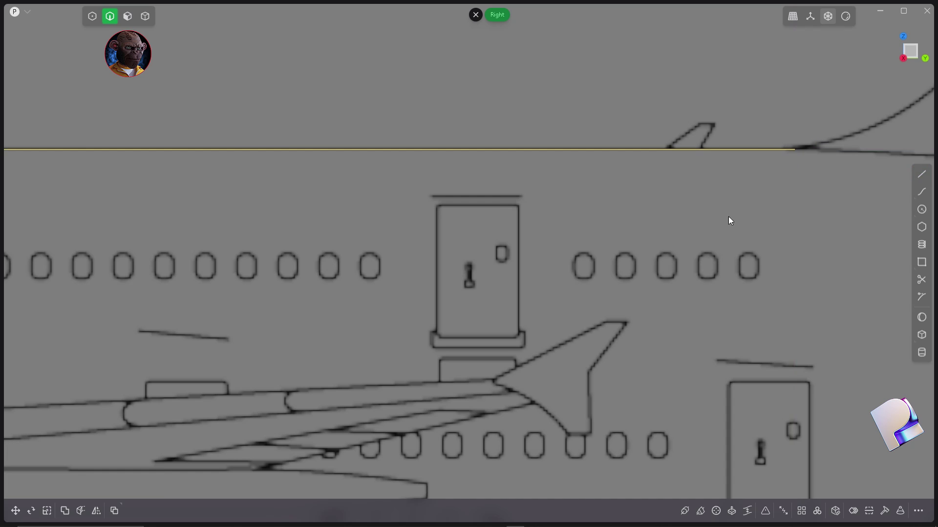
# - Trace the upper tail outline with a control point curve from the roof line's rear end to the tail tip
pyautogui.scroll(-6, 534, 167)
pyautogui.scroll(6, 650, 172)
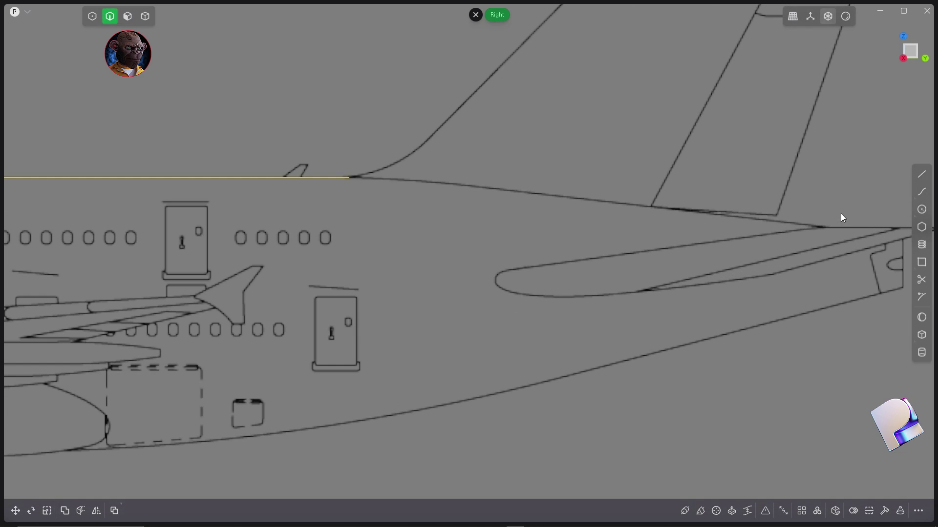
pyautogui.click(922, 193)
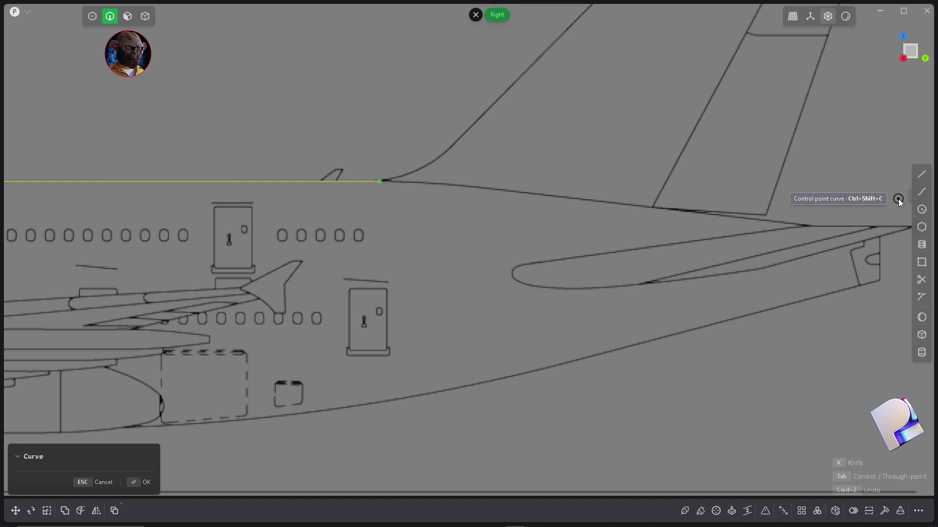
pyautogui.click(380, 181)
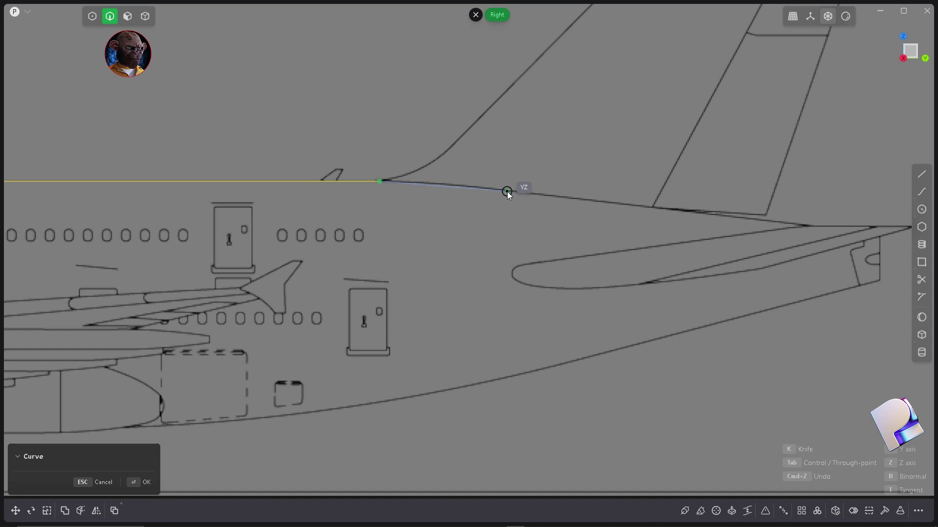
pyautogui.click(415, 182)
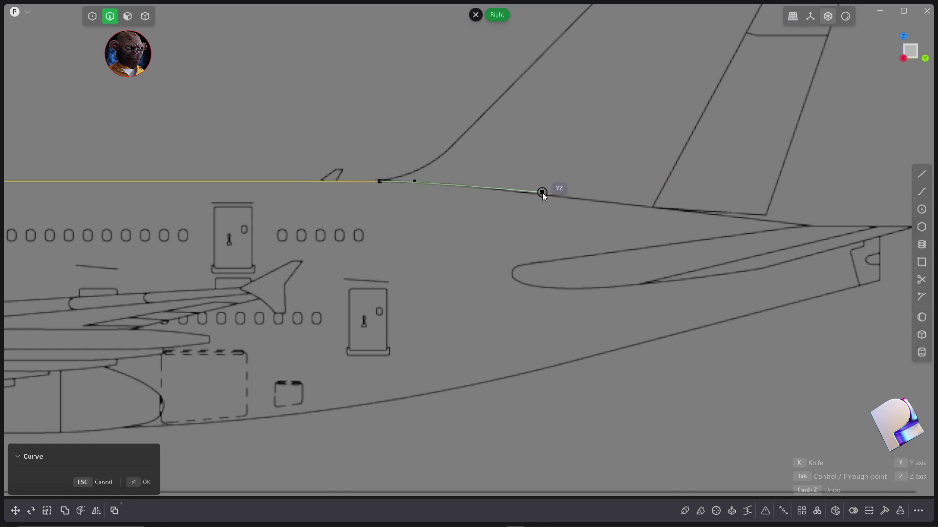
pyautogui.click(555, 195)
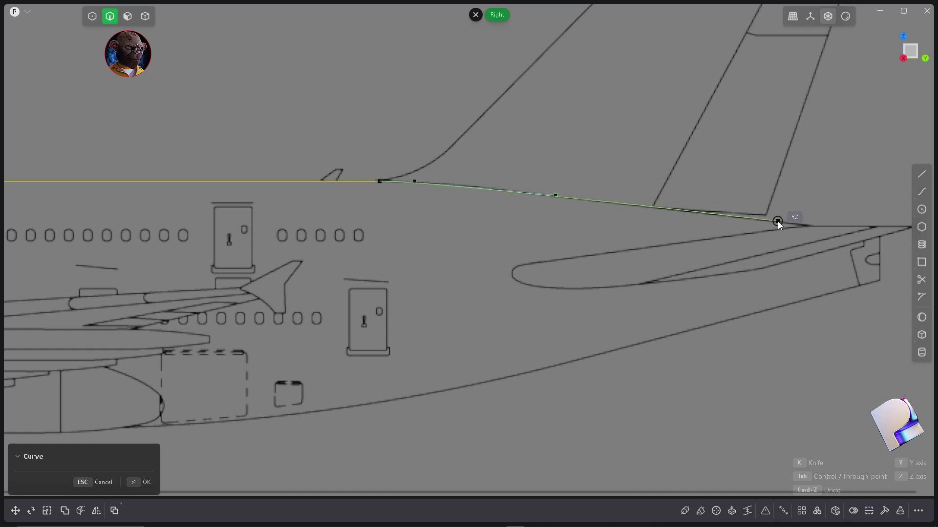
pyautogui.click(777, 221)
pyautogui.click(899, 233)
pyautogui.press('Return')
# - Trace the short nose outline with a three-point curve from the windshield base to the top of the vertical nose-cone line
pyautogui.scroll(-8, 605, 272)
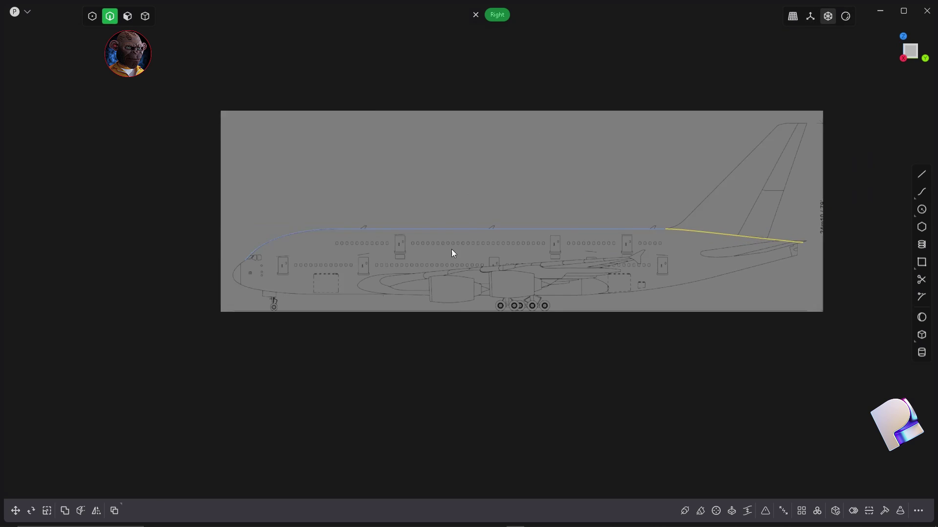
pyautogui.click(696, 225)
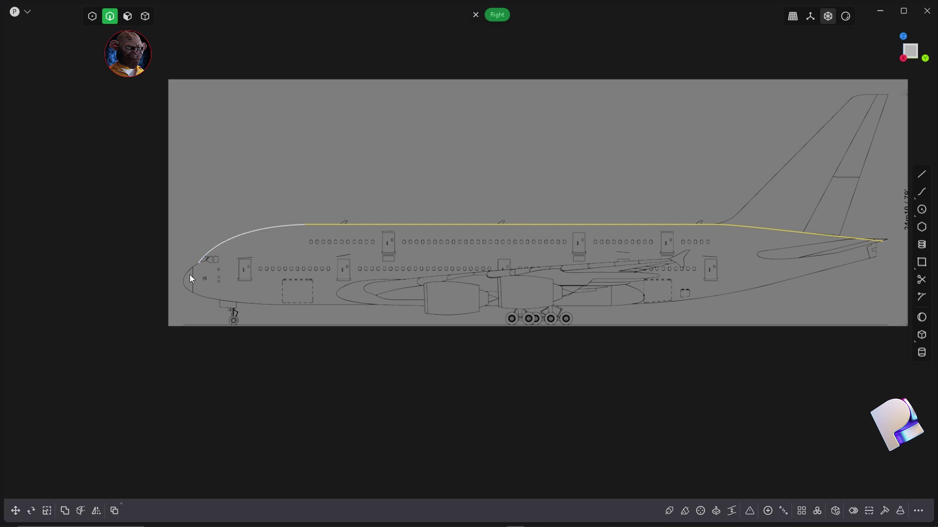
pyautogui.scroll(3, 175, 266)
pyautogui.scroll(3, 176, 265)
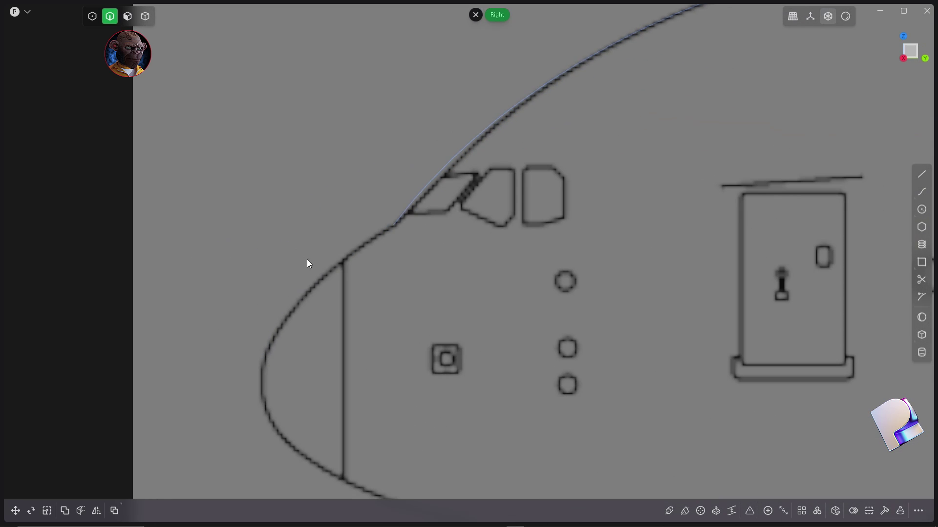
pyautogui.click(921, 191)
pyautogui.scroll(5, 326, 248)
pyautogui.click(469, 191)
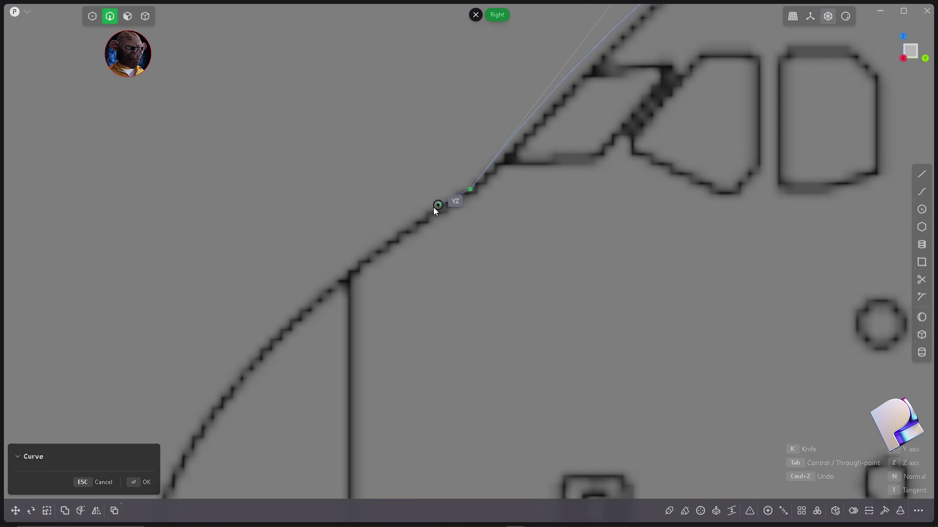
pyautogui.click(409, 227)
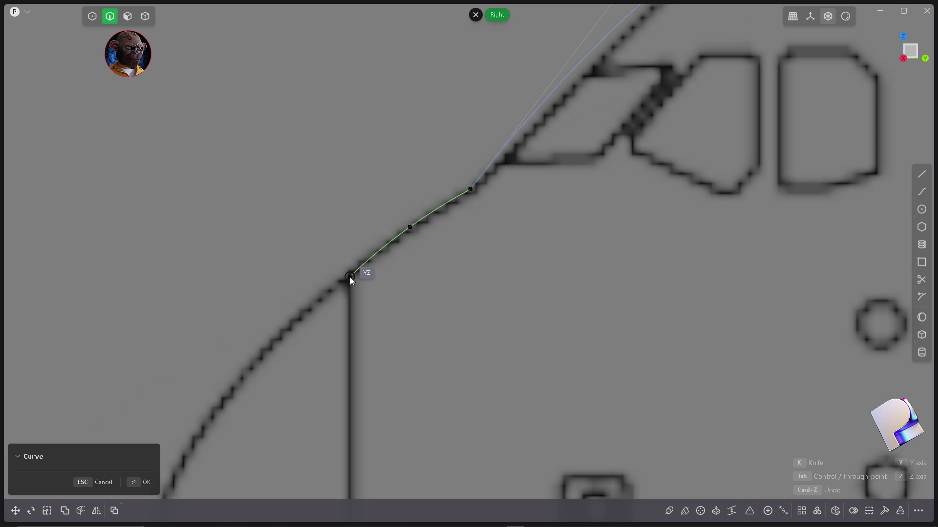
pyautogui.click(348, 279)
pyautogui.press('Return')
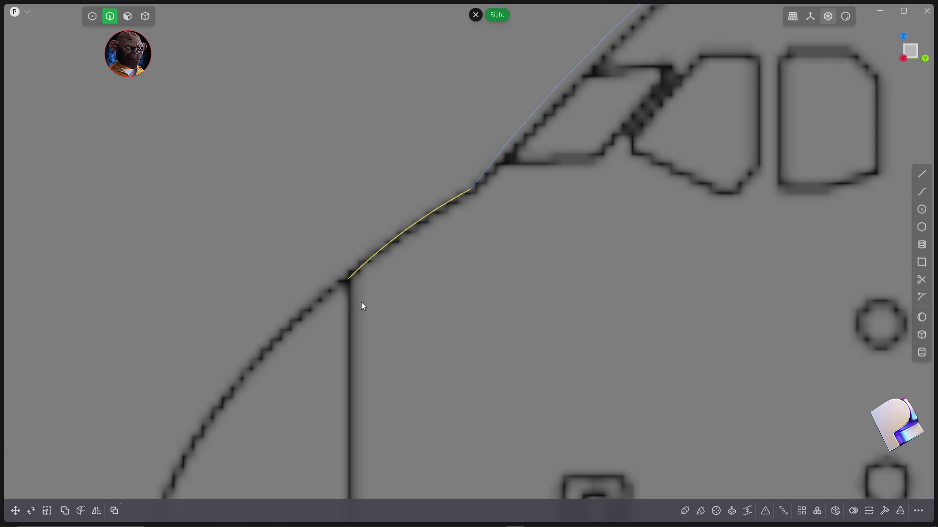
# - Select the nose, roof and tail segments of the upper fuselage outline and join them into one curve
pyautogui.scroll(-6, 242, 283)
pyautogui.scroll(-3, 233, 286)
pyautogui.scroll(4, 241, 257)
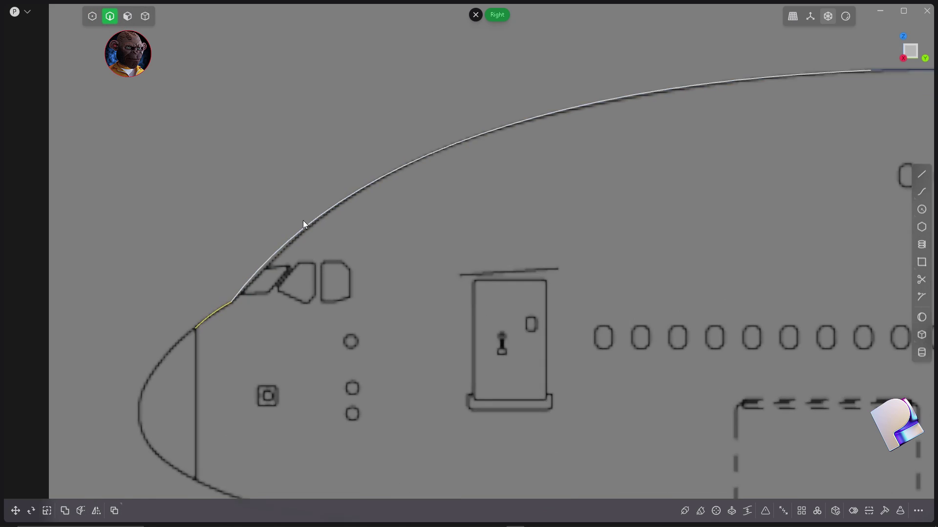
pyautogui.scroll(-3, 278, 256)
pyautogui.scroll(-3, 322, 187)
pyautogui.click(334, 187)
pyautogui.scroll(-2, 463, 216)
pyautogui.click(832, 198)
pyautogui.click(768, 510)
pyautogui.keyDown('shift'); pyautogui.moveTo(603, 279); pyautogui.dragTo(577, 283, button='middle'); pyautogui.keyUp('shift')
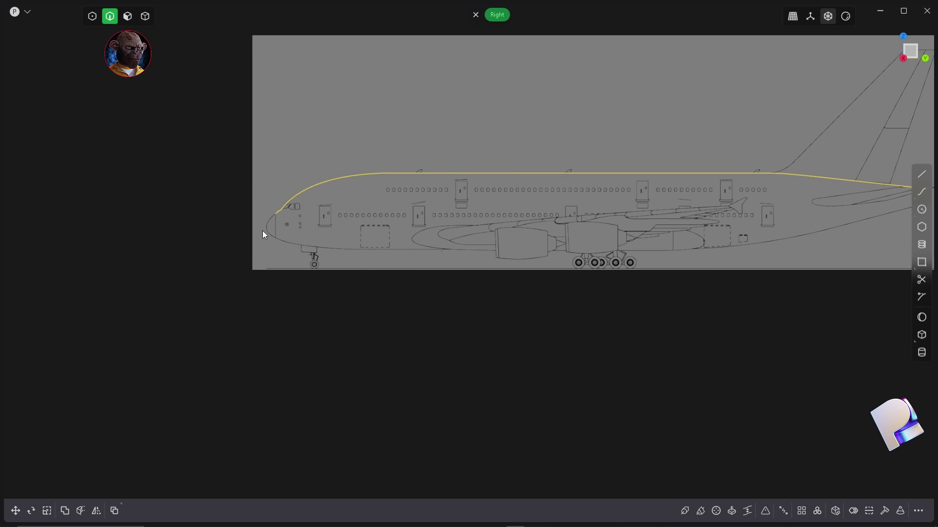
# - Rebuild the joined upper outline using the # Points method
pyautogui.scroll(3, 391, 244)
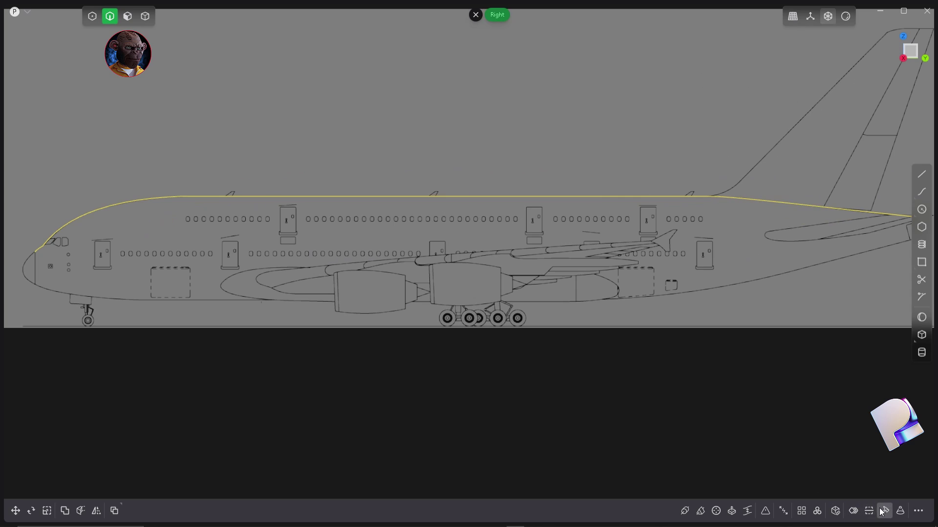
pyautogui.click(884, 511)
pyautogui.click(128, 443)
pyautogui.scroll(-2, 164, 247)
pyautogui.scroll(3, 164, 247)
pyautogui.scroll(-1, 318, 259)
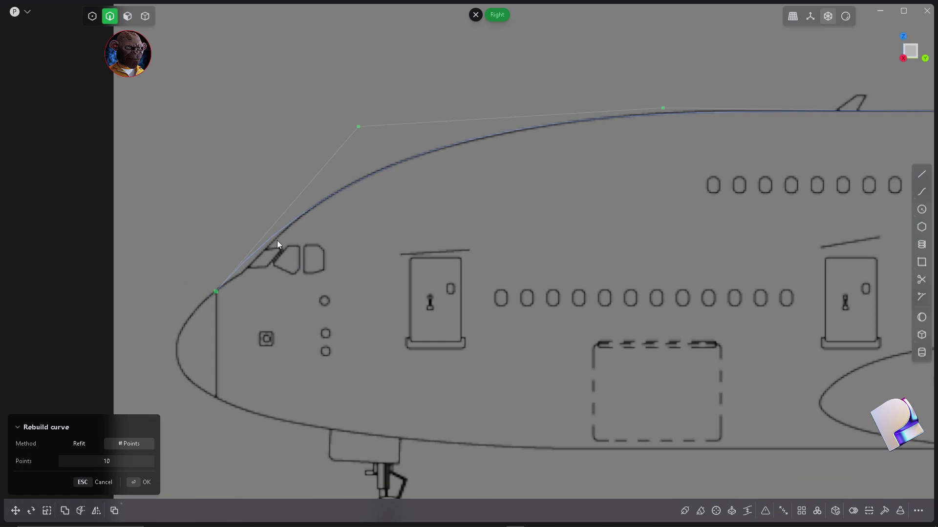
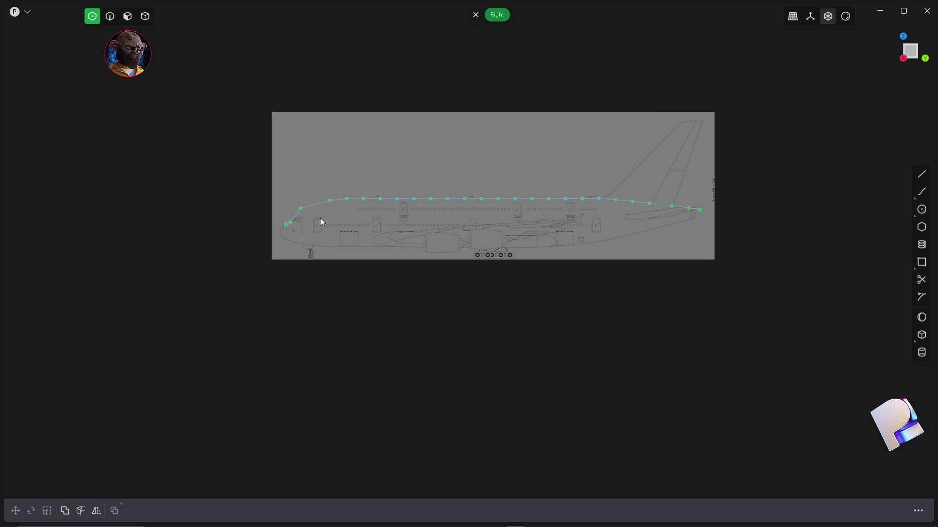
# - Shift the upper outline's control point above the windshield slightly so the curve follows the blueprint
pyautogui.scroll(-1, 337, 209)
pyautogui.press('2')
pyautogui.click(233, 210)
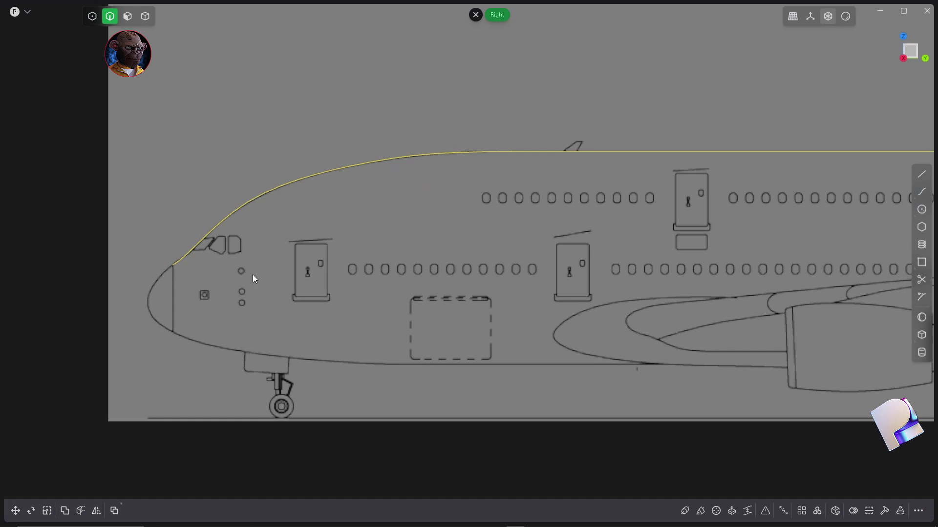
pyautogui.scroll(-5, 271, 267)
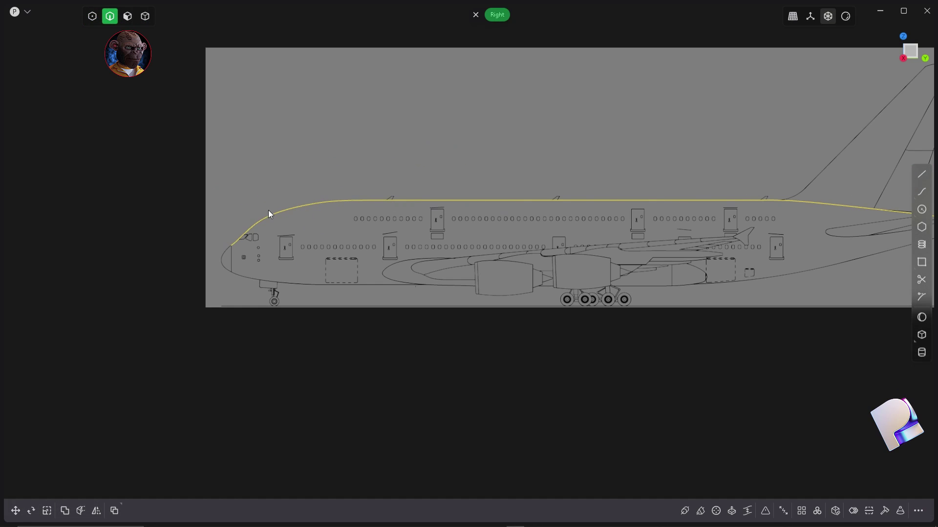
pyautogui.scroll(5, 313, 203)
pyautogui.scroll(-5, 178, 271)
pyautogui.scroll(3, 313, 254)
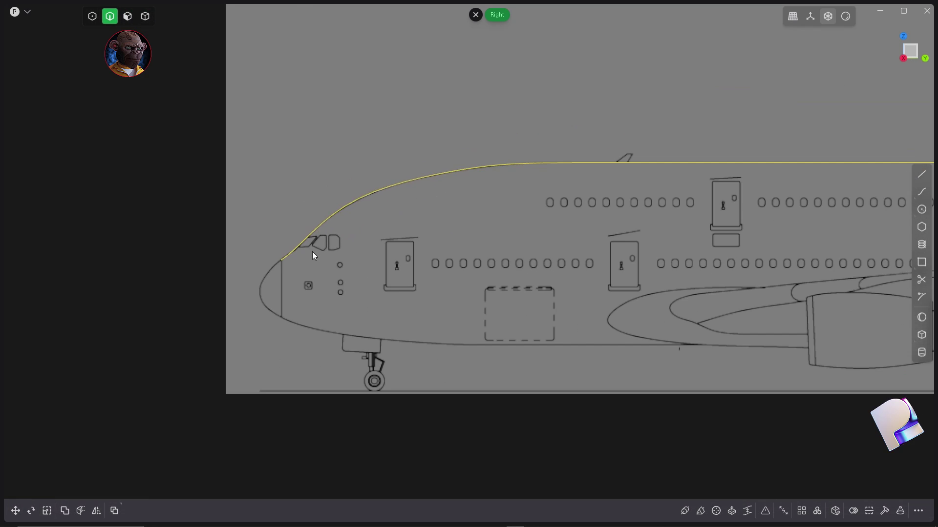
pyautogui.scroll(3, 337, 225)
pyautogui.press('1')
pyautogui.scroll(-1, 365, 188)
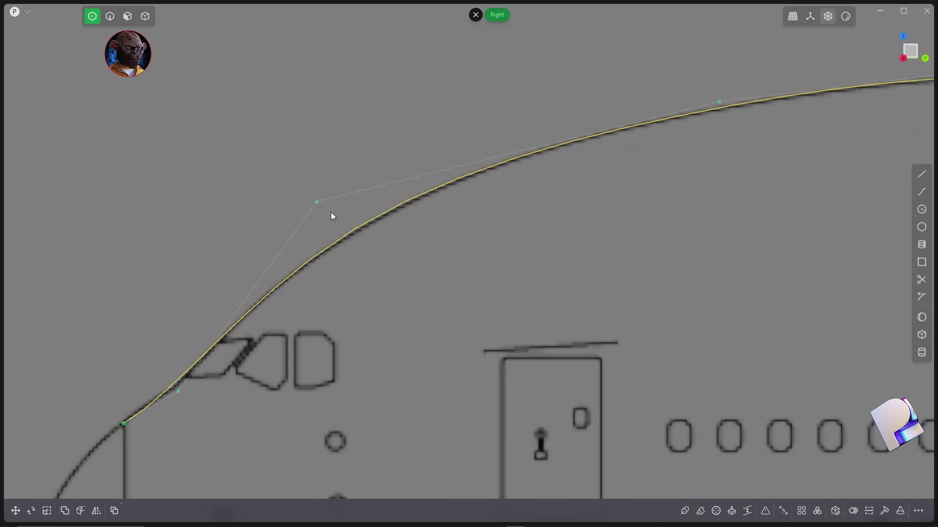
pyautogui.moveTo(318, 199); pyautogui.dragTo(320, 204)
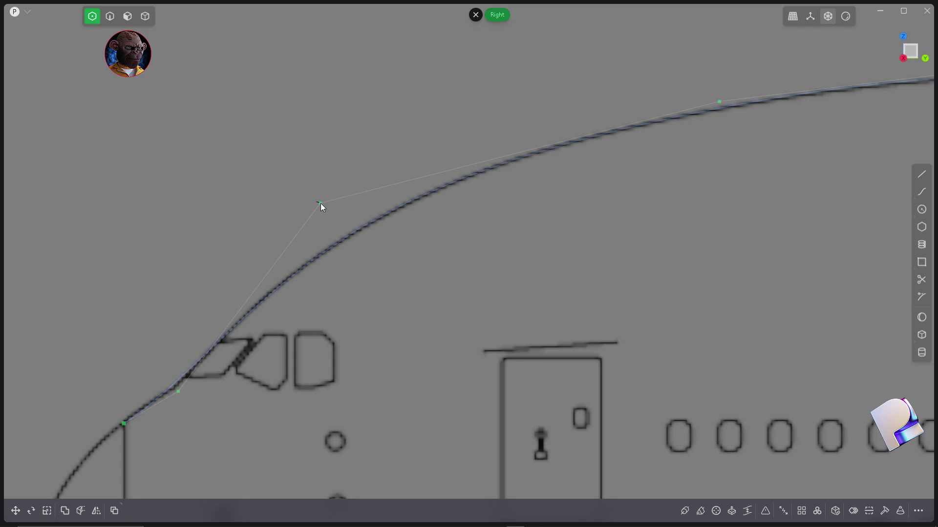
pyautogui.click(304, 177)
pyautogui.press('2')
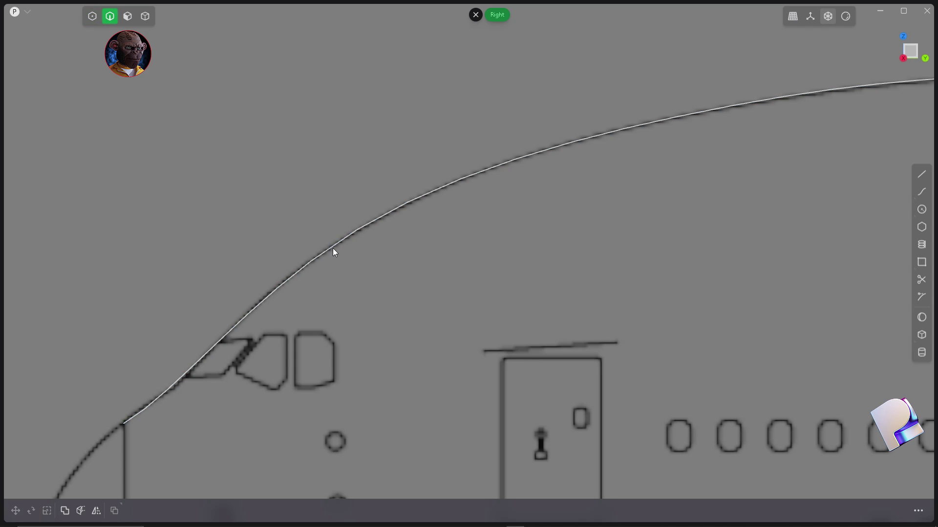
pyautogui.click(332, 248)
pyautogui.scroll(-5, 270, 180)
pyautogui.scroll(5, 246, 258)
pyautogui.scroll(-6, 262, 262)
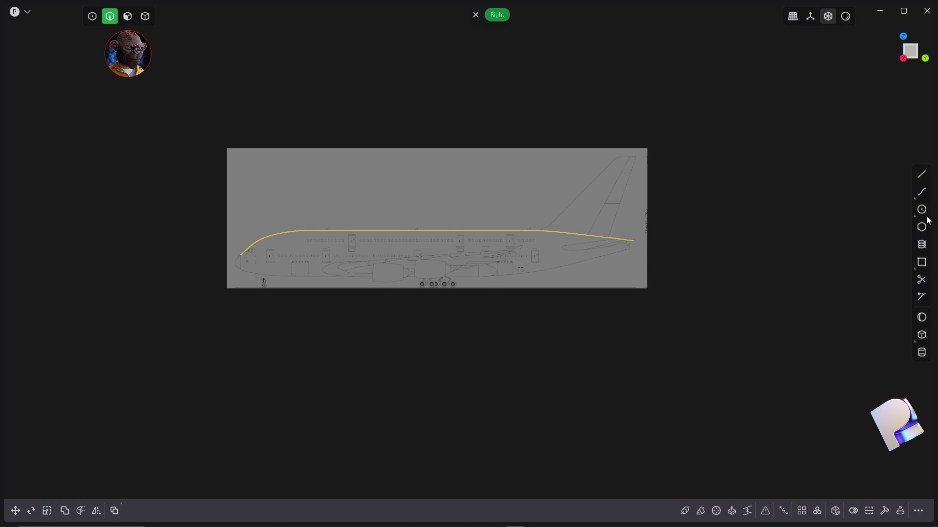
pyautogui.click(921, 193)
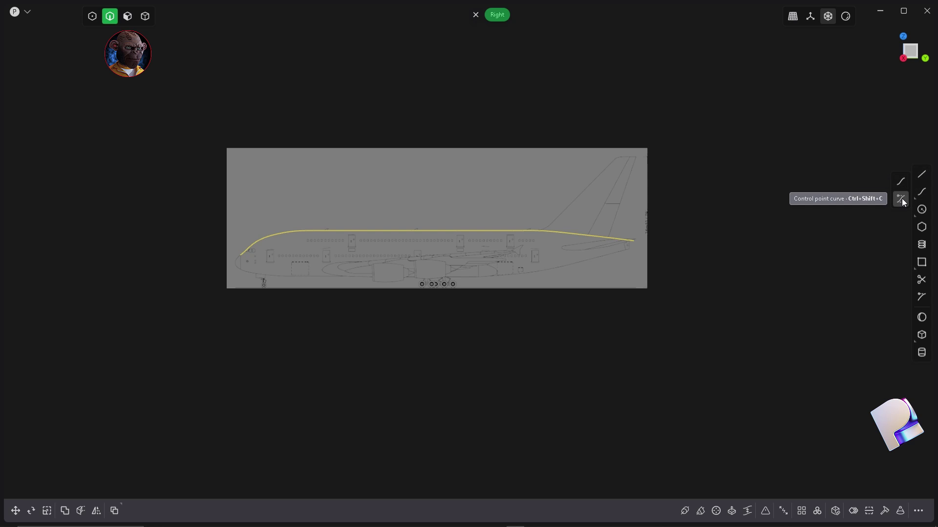
pyautogui.click(901, 200)
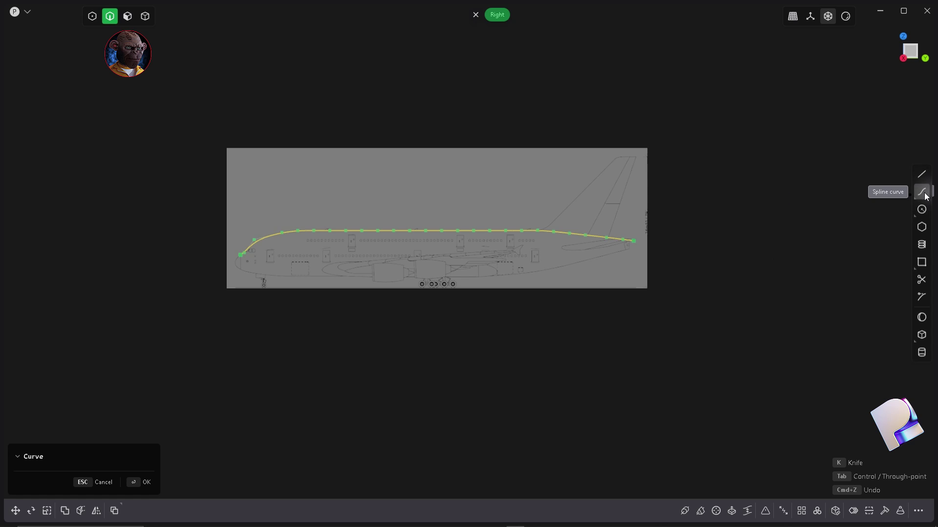
pyautogui.scroll(5, 262, 271)
pyautogui.scroll(6, 259, 268)
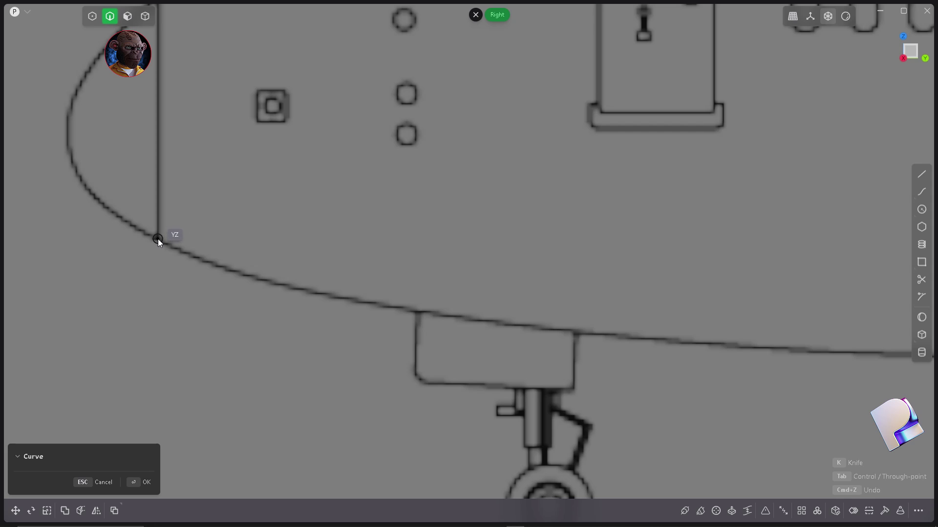
pyautogui.scroll(-6, 236, 278)
pyautogui.scroll(3, 195, 247)
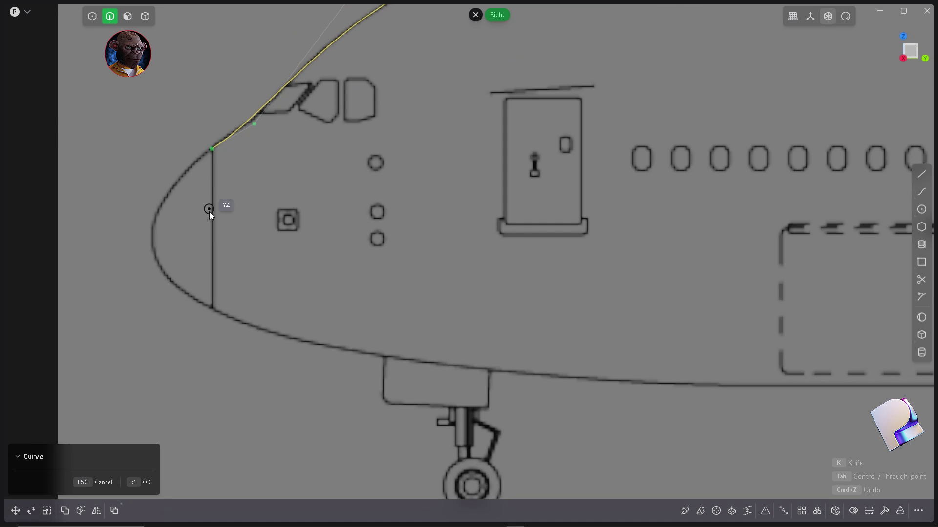
# - Draw a vertical guide line from the upper outline's front end along the nose-cone line to below the fuselage
pyautogui.click(921, 173)
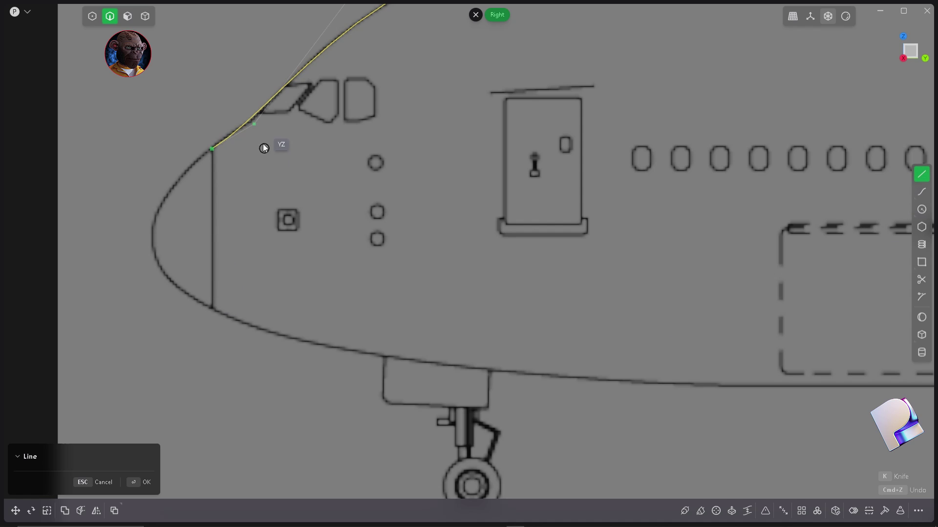
pyautogui.click(211, 149)
pyautogui.click(211, 418)
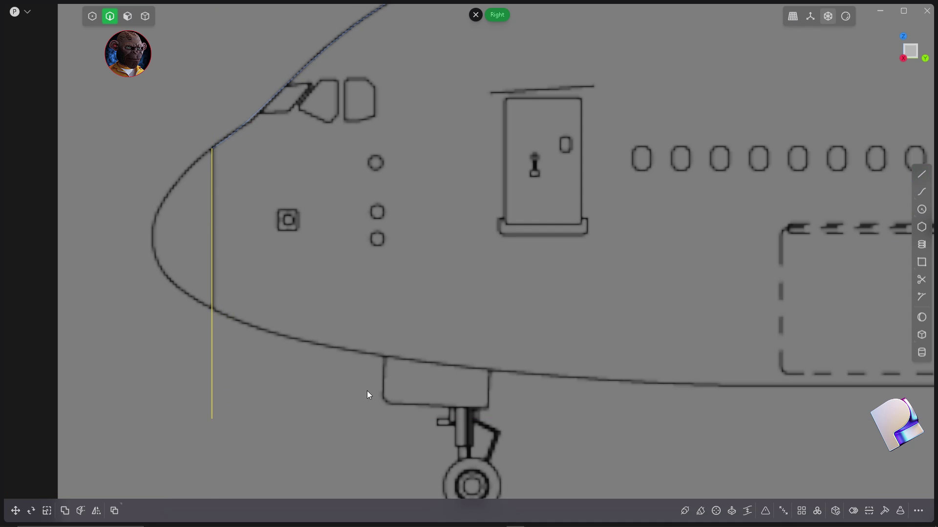
# - Trace the lower nose outline with a curve from the vertical guide line past the nose gear to the start of the straight belly
pyautogui.click(922, 191)
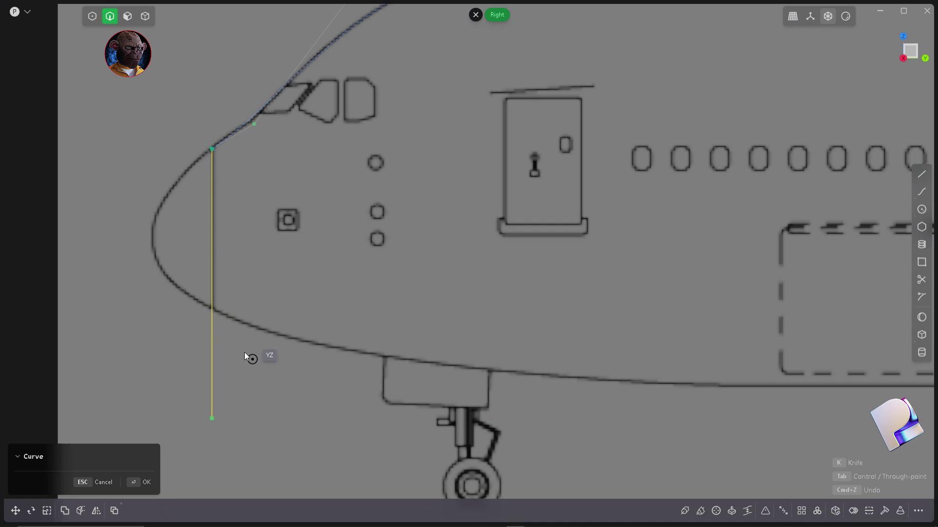
pyautogui.click(212, 309)
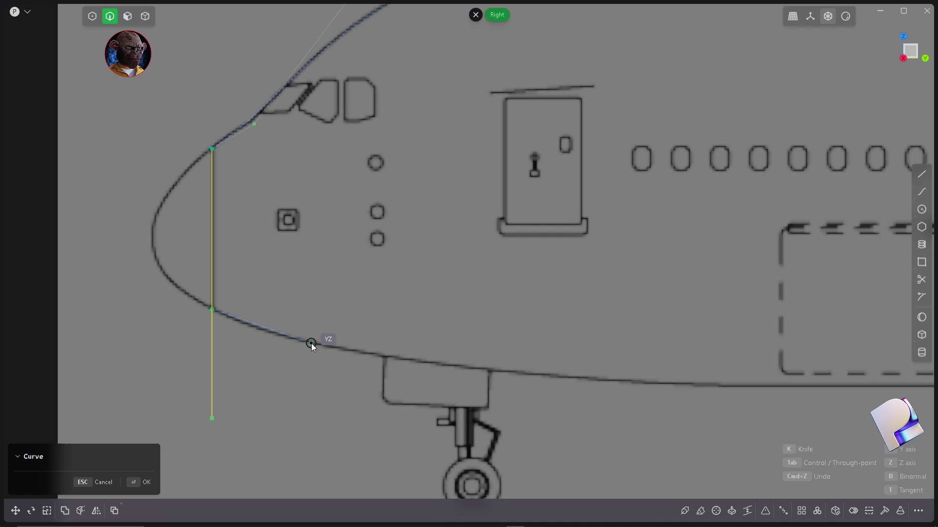
pyautogui.click(333, 348)
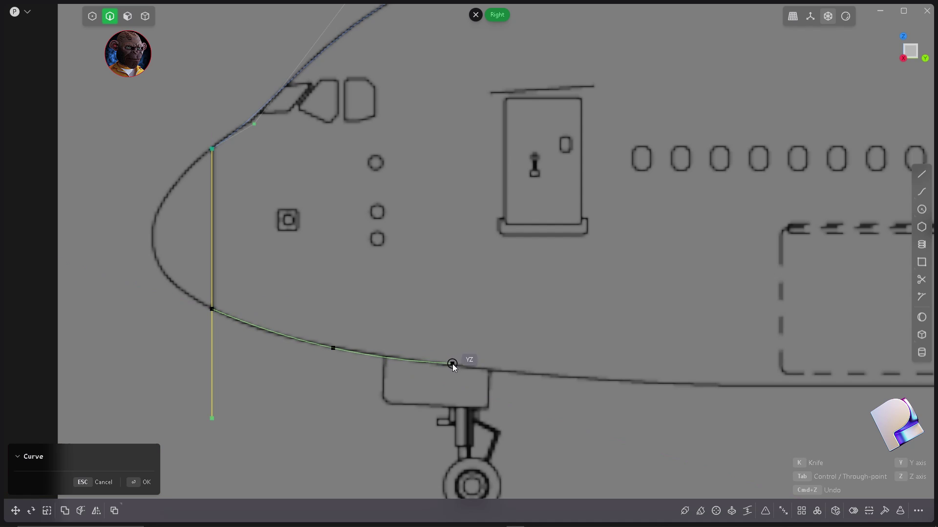
pyautogui.click(412, 361)
pyautogui.scroll(-5, 412, 361)
pyautogui.keyDown('shift'); pyautogui.moveTo(413, 361); pyautogui.dragTo(256, 342, button='middle'); pyautogui.keyUp('shift')
pyautogui.click(361, 351)
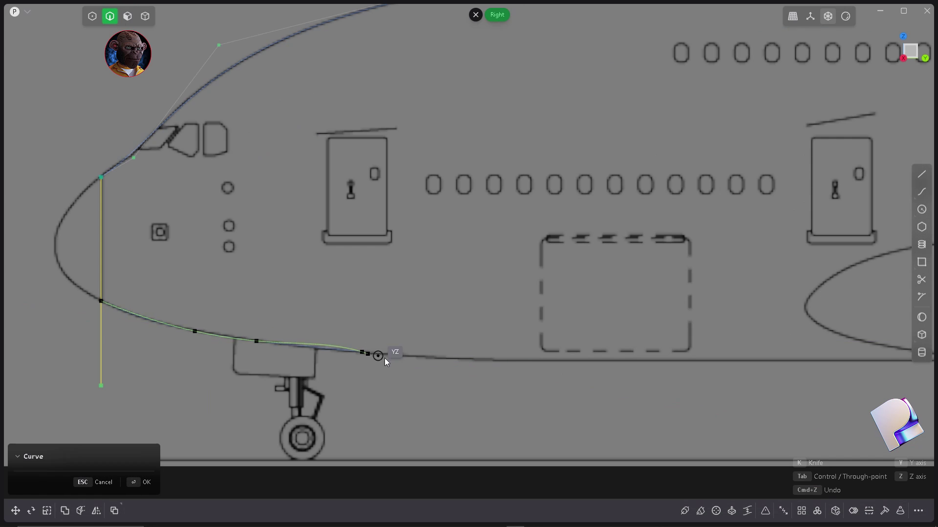
pyautogui.click(477, 360)
pyautogui.rightClick(556, 359)
pyautogui.scroll(-5, 161, 300)
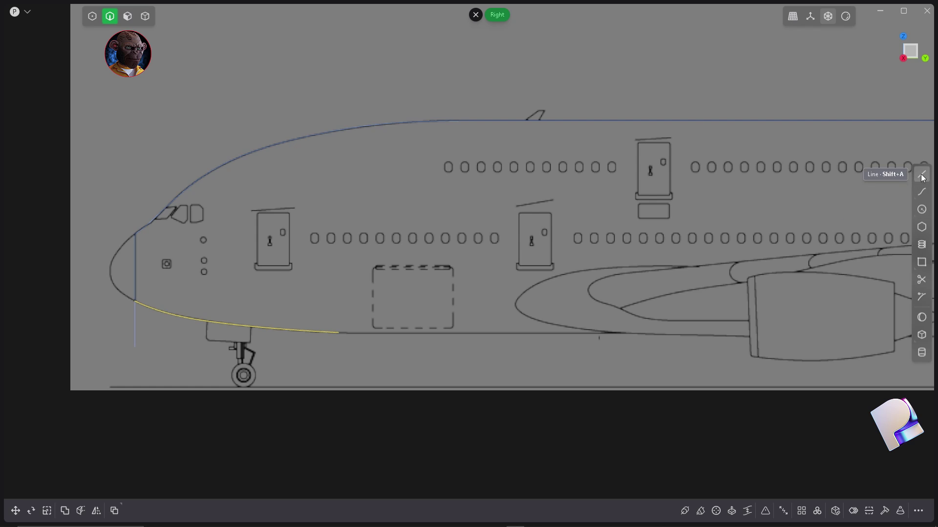
pyautogui.click(921, 192)
pyautogui.click(338, 333)
pyautogui.scroll(5, 558, 334)
pyautogui.press('Escape')
# - Adjust the control points at the rear end of the lower nose curve to fit the blueprint outline
pyautogui.scroll(-4, 559, 320)
pyautogui.scroll(7, 183, 327)
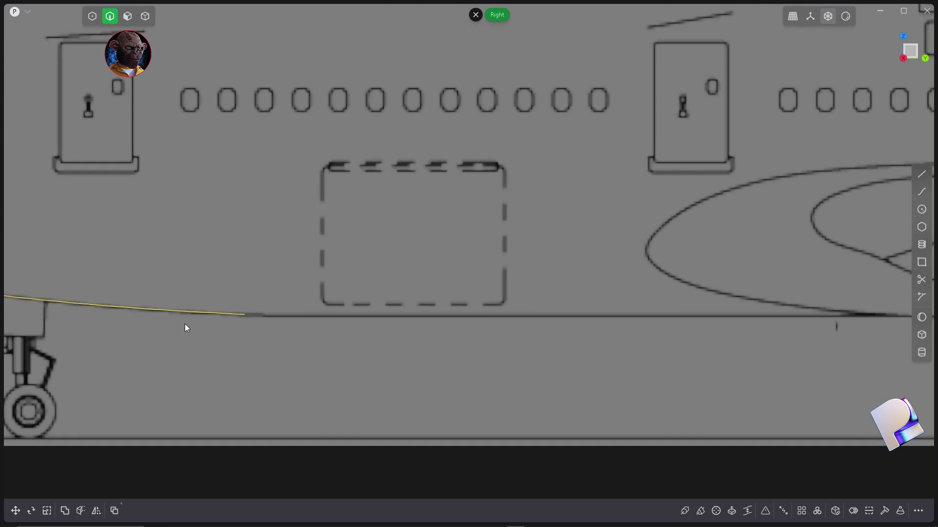
pyautogui.press('1')
pyautogui.moveTo(285, 318); pyautogui.dragTo(286, 317)
pyautogui.scroll(-5, 285, 317)
pyautogui.scroll(5, 210, 315)
pyautogui.moveTo(351, 310); pyautogui.dragTo(296, 315)
pyautogui.scroll(-6, 337, 273)
pyautogui.press('2')
pyautogui.scroll(-3, 238, 290)
# - Start a curve at the lower nose curve's rear end and run it along the straight belly to behind the main landing gear
pyautogui.click(921, 191)
pyautogui.scroll(6, 332, 296)
pyautogui.click(255, 251)
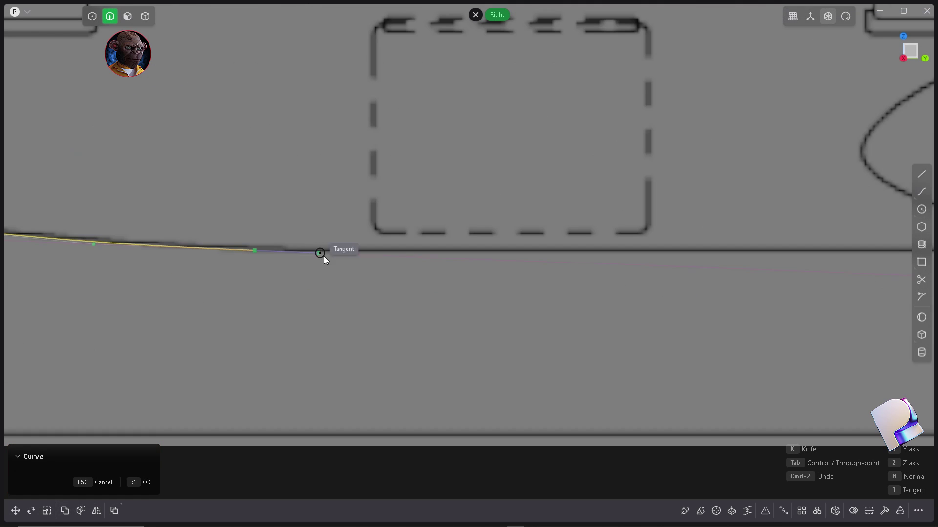
pyautogui.click(366, 251)
pyautogui.scroll(-6, 134, 272)
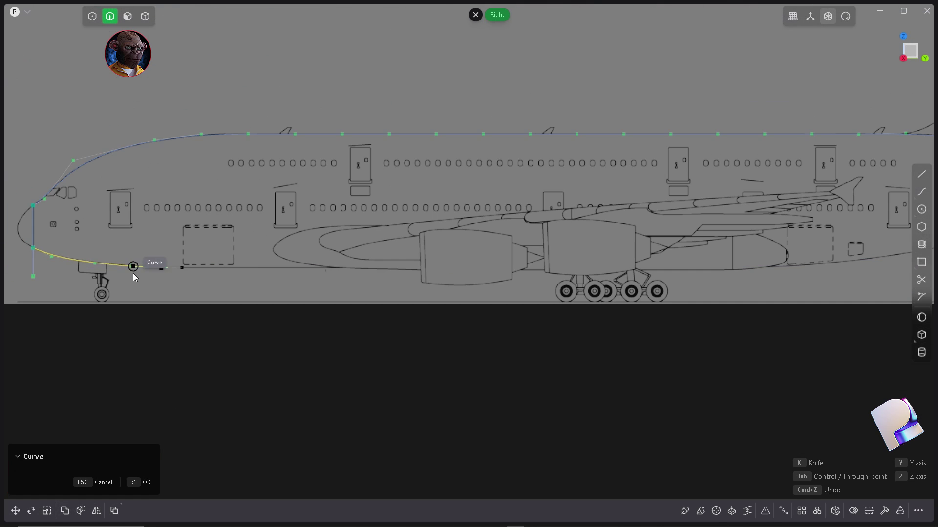
pyautogui.click(728, 268)
# - Continue the belly curve along the rising rear underside of the fuselage and finish it at the tail's vertical end line
pyautogui.scroll(6, 855, 267)
pyautogui.click(317, 276)
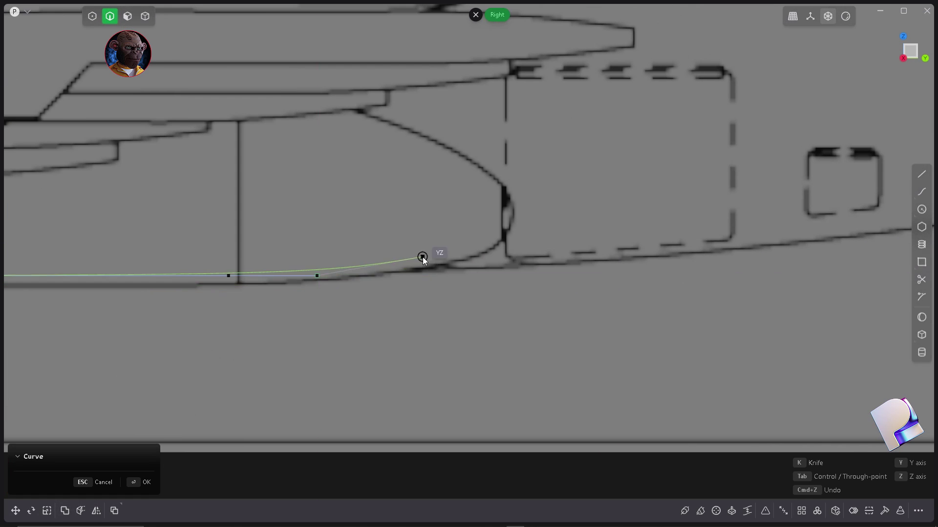
pyautogui.click(620, 260)
pyautogui.scroll(-2, 620, 259)
pyautogui.click(496, 278)
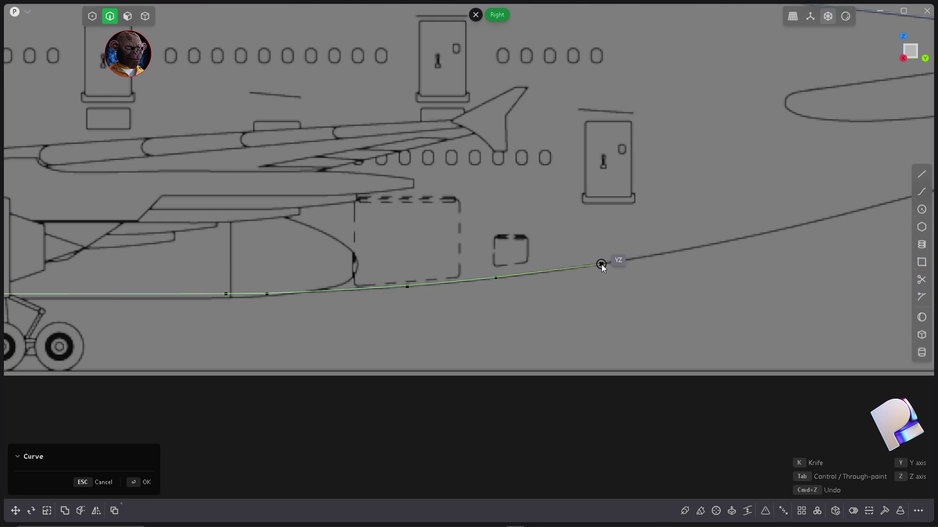
pyautogui.click(839, 216)
pyautogui.keyDown('shift'); pyautogui.moveTo(828, 244); pyautogui.dragTo(358, 334, button='middle'); pyautogui.keyUp('shift')
pyautogui.click(551, 255)
pyautogui.click(766, 198)
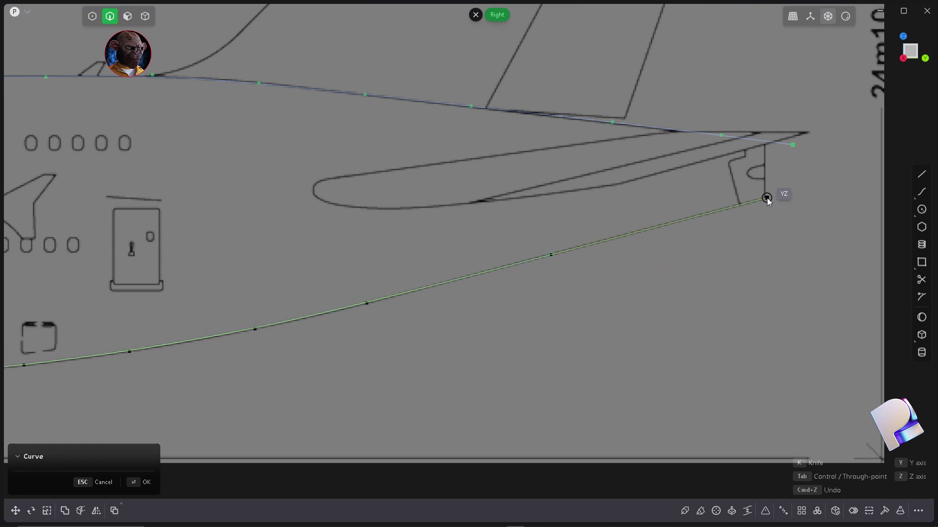
pyautogui.press('Return')
# - Move the upper outline's rear end point onto the tail's vertical end line, about -0.15 m in Y and 0.02 m in Z
pyautogui.scroll(4, 773, 139)
pyautogui.press('1')
pyautogui.click(807, 146)
pyautogui.press('g')
pyautogui.moveTo(807, 147); pyautogui.dragTo(754, 140)
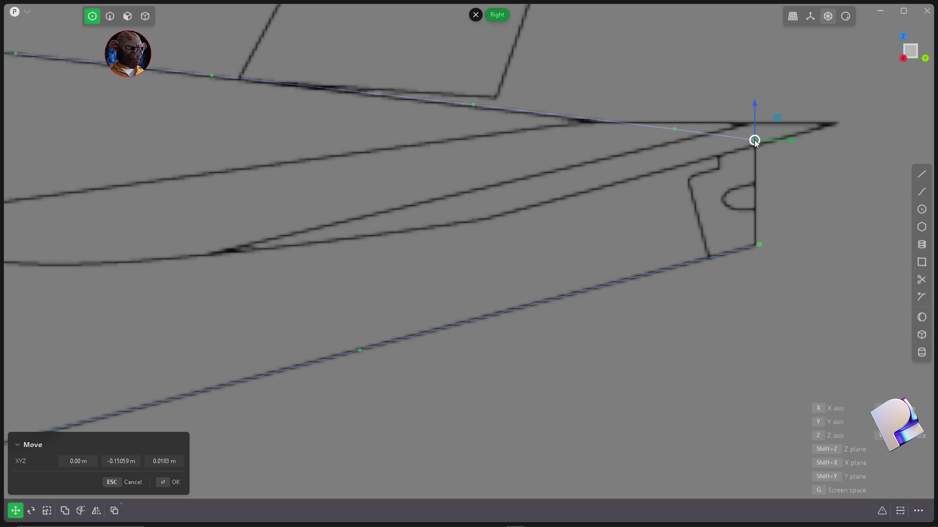
# - Join the lower nose curve and the belly curve into one continuous lower fuselage outline
pyautogui.scroll(-5, 760, 190)
pyautogui.scroll(-5, 734, 190)
pyautogui.press('2')
pyautogui.scroll(4, 317, 271)
pyautogui.click(268, 235)
pyautogui.scroll(-4, 280, 276)
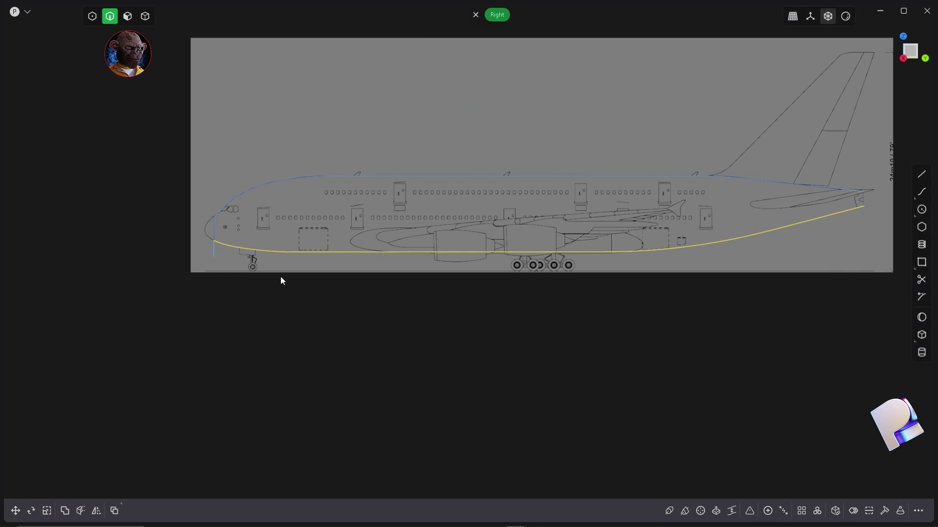
pyautogui.scroll(6, 281, 276)
pyautogui.scroll(4, 360, 276)
pyautogui.scroll(-3, 300, 291)
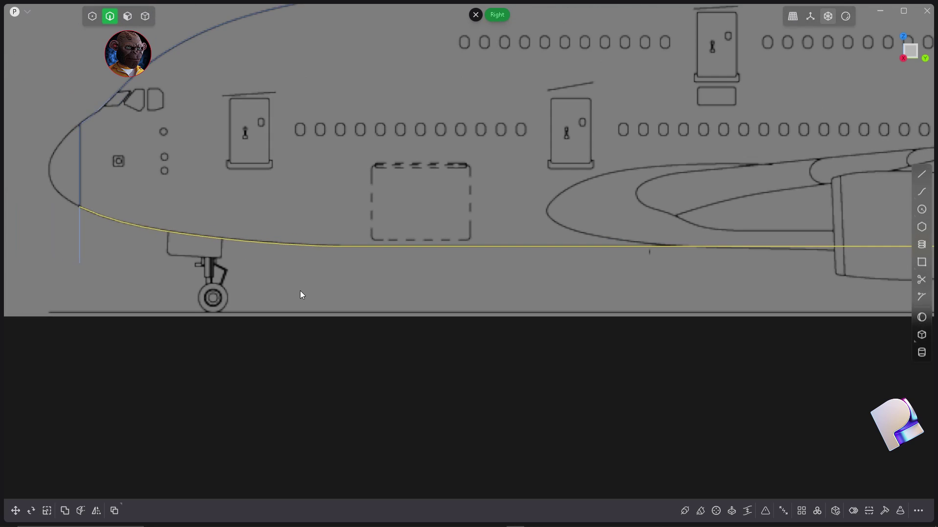
# - Move the vertical guide line up about 0.12 m along Z so it extends past both ends of the nose-cone line
pyautogui.click(124, 256)
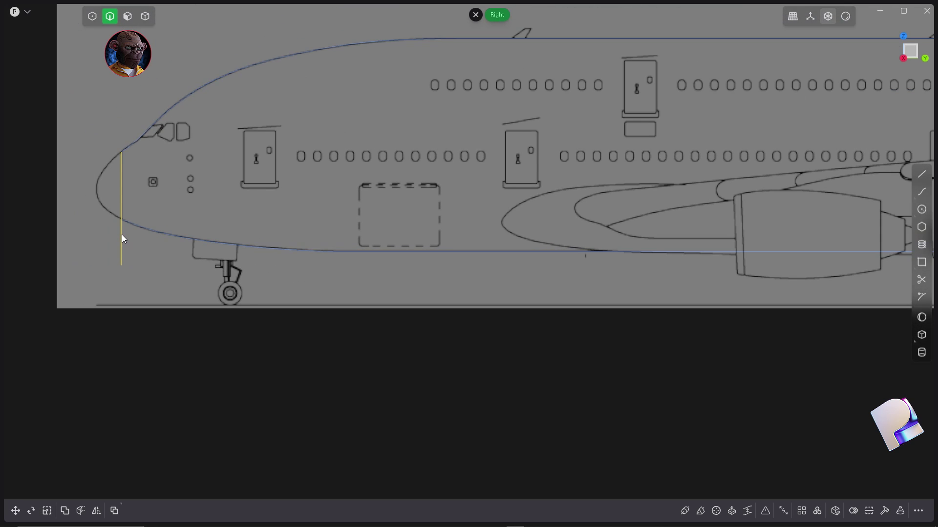
pyautogui.press('g')
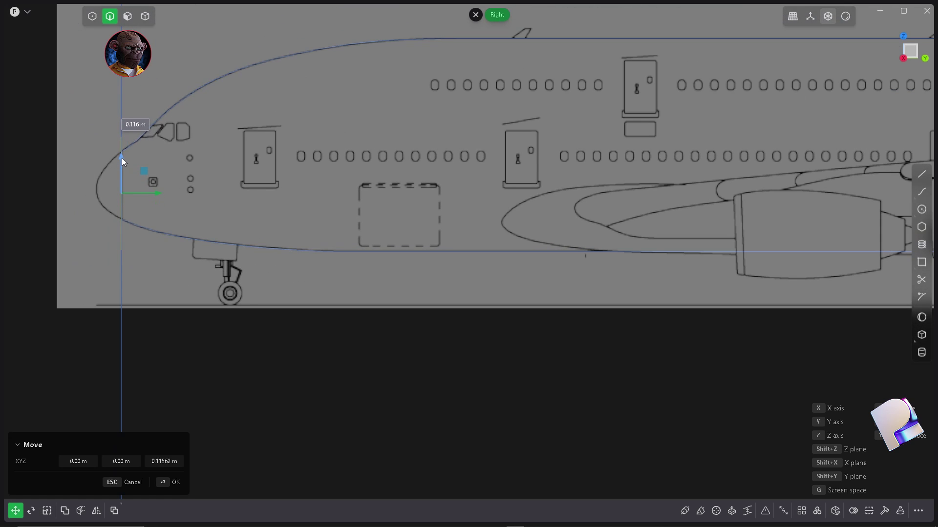
pyautogui.click(140, 223)
# - Make a copy of the vertical guide line and rotate it about the Y axis until it is horizontal, crossing the original
pyautogui.moveTo(239, 346); pyautogui.dragTo(427, 253, button='middle')
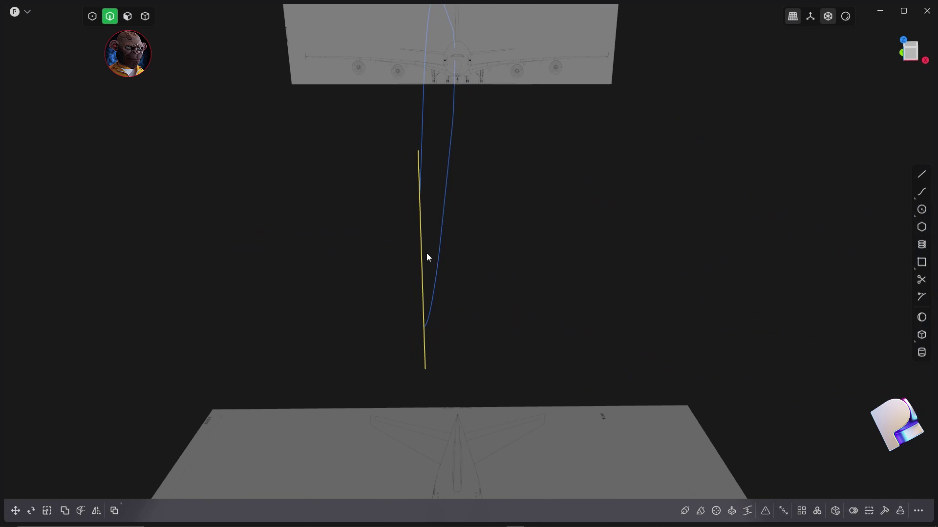
pyautogui.press('g')
pyautogui.press('r')
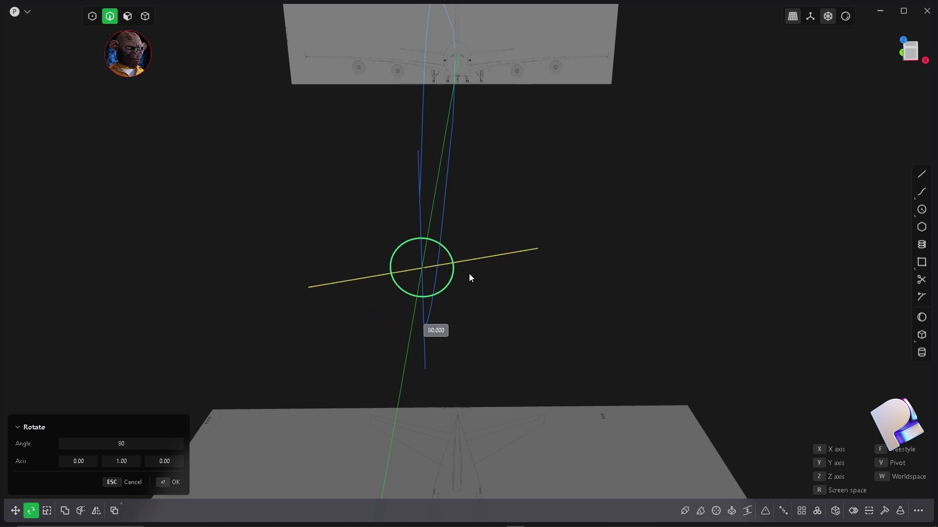
pyautogui.click(481, 283)
pyautogui.moveTo(513, 327); pyautogui.dragTo(421, 338, button='middle')
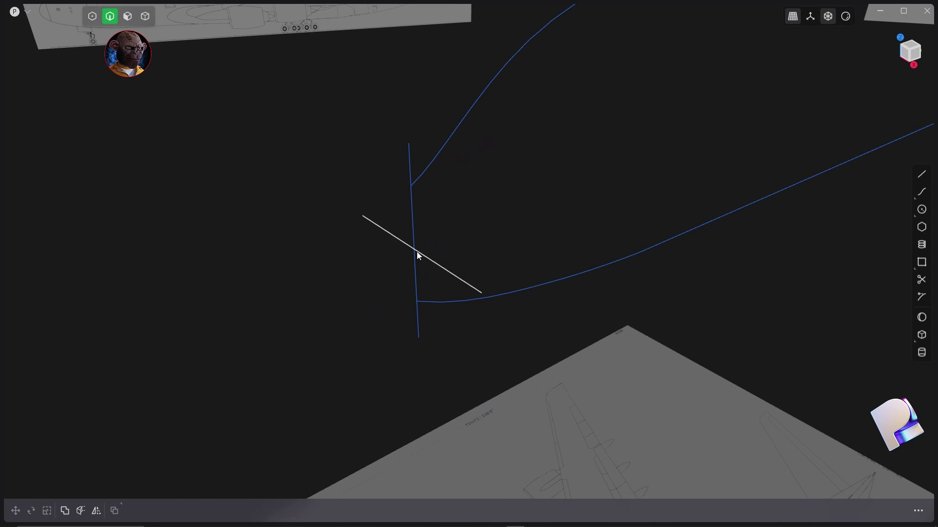
pyautogui.moveTo(647, 218); pyautogui.dragTo(596, 219, button='middle')
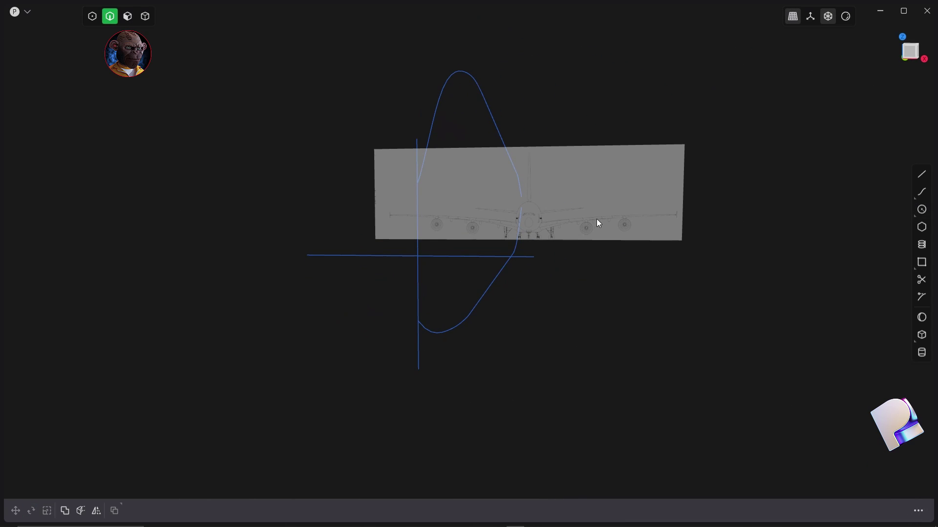
# - In the top view, trace the nose's side outline on the +X side from the horizontal guide line to the start of the straight fuselage
pyautogui.press('7')
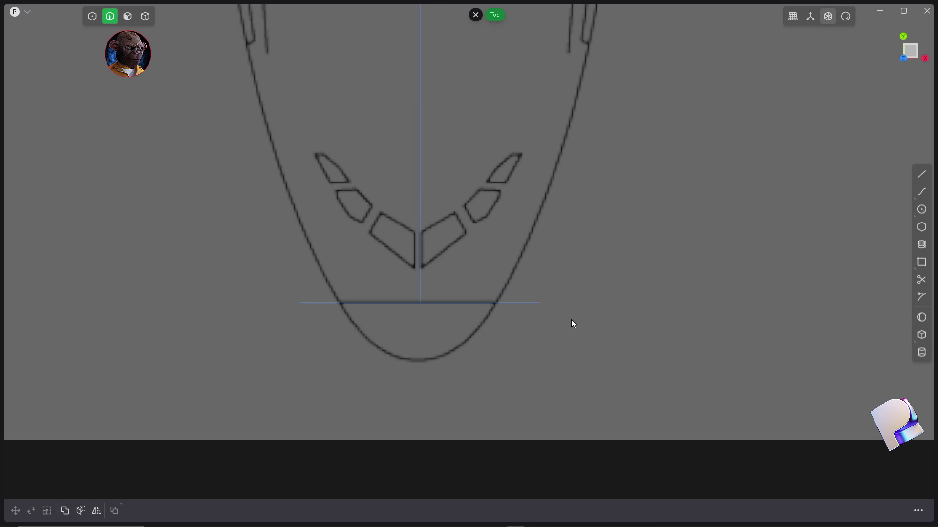
pyautogui.scroll(-3, 494, 316)
pyautogui.scroll(8, 494, 316)
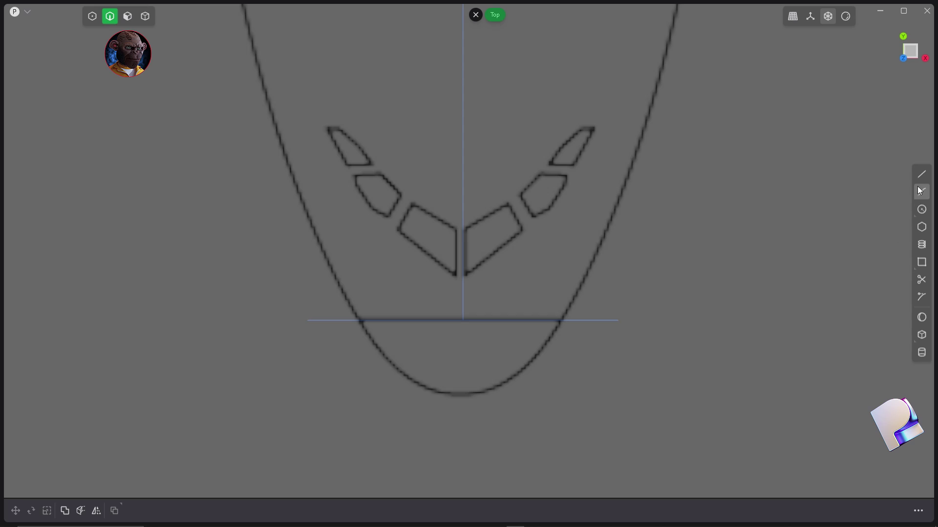
pyautogui.click(921, 191)
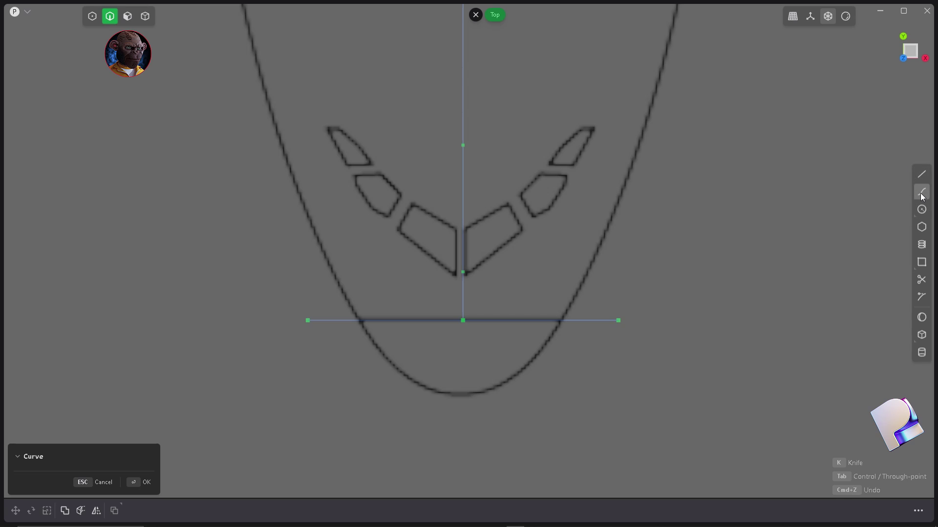
pyautogui.click(562, 320)
pyautogui.click(626, 181)
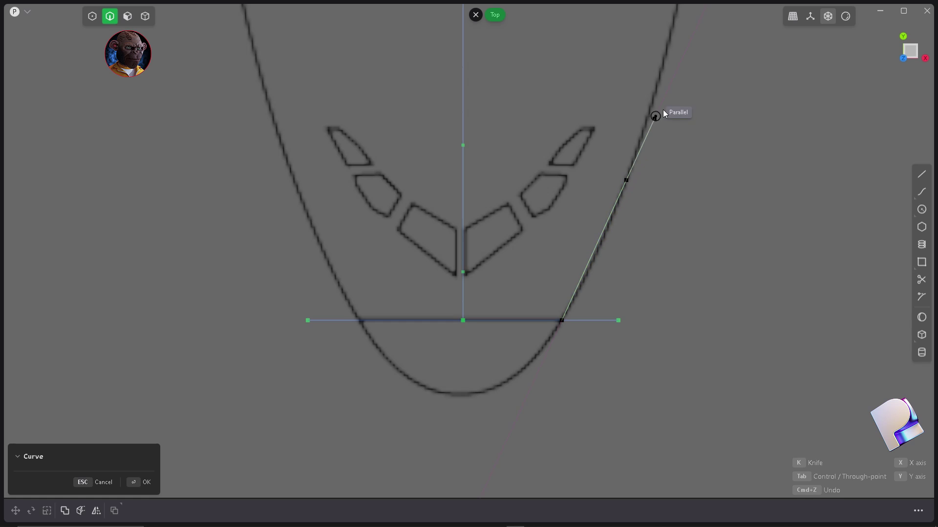
pyautogui.keyDown('shift'); pyautogui.moveTo(669, 20); pyautogui.dragTo(509, 398, button='middle'); pyautogui.keyUp('shift')
pyautogui.click(521, 303)
pyautogui.click(546, 154)
pyautogui.click(550, 87)
pyautogui.rightClick(550, 87)
pyautogui.scroll(-8, 612, 314)
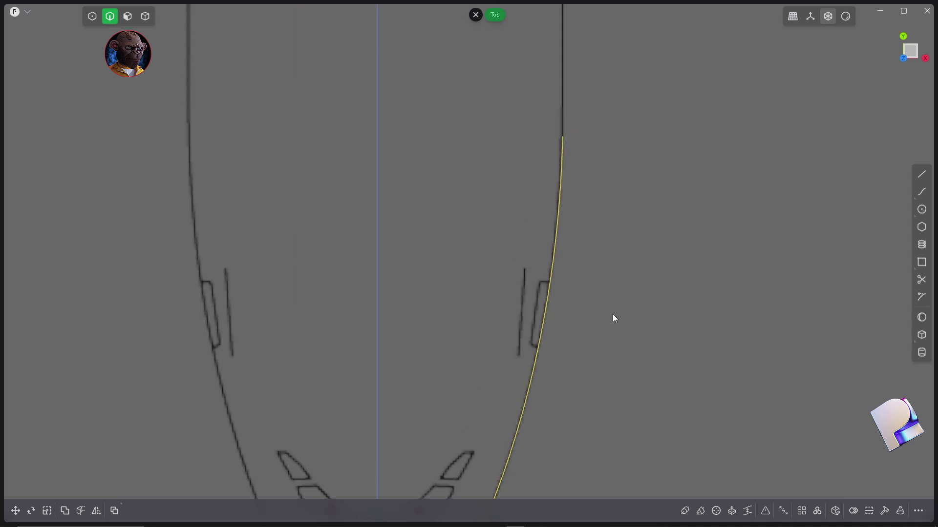
# - Start a curve at the nose-side curve's rear end and run it along the straight fuselage side past the rear door
pyautogui.click(921, 191)
pyautogui.click(589, 231)
pyautogui.scroll(-5, 533, 297)
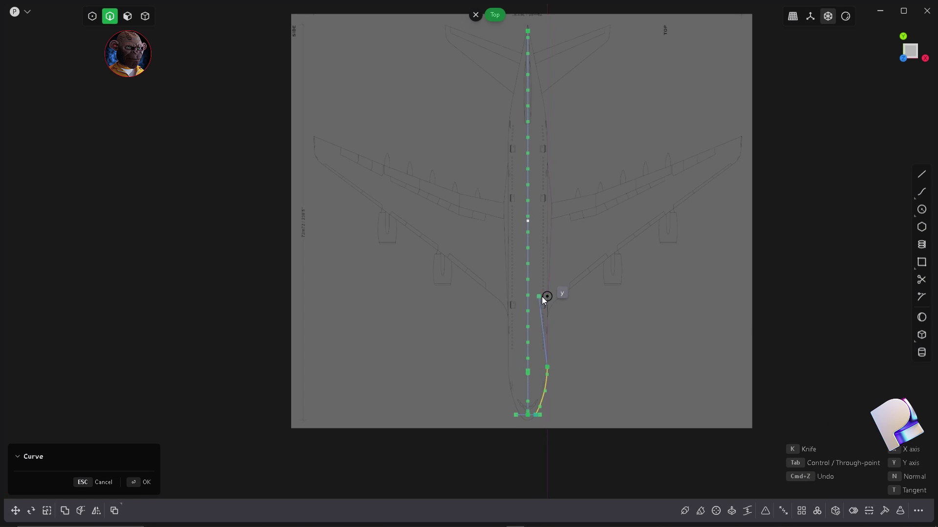
pyautogui.scroll(8, 544, 179)
pyautogui.keyDown('shift'); pyautogui.moveTo(560, 206); pyautogui.dragTo(547, 472, button='middle'); pyautogui.keyUp('shift')
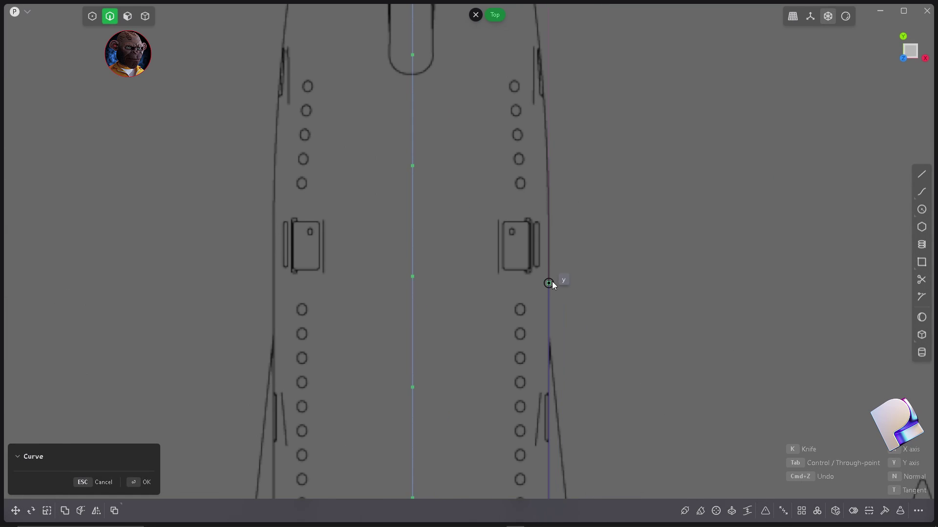
pyautogui.click(549, 230)
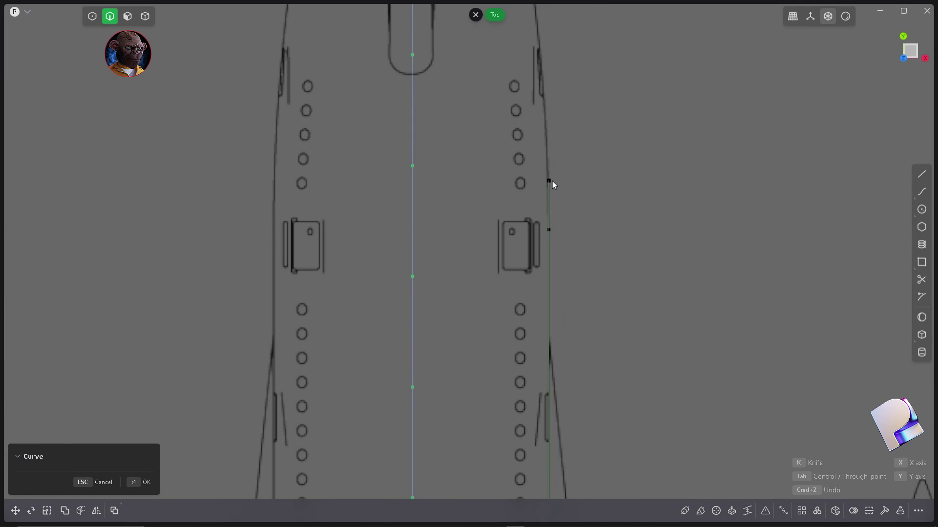
pyautogui.click(548, 181)
# - Continue the side curve along the tapering rear fuselage past the tailplane and finish it at the tail end
pyautogui.click(544, 110)
pyautogui.scroll(5, 526, 115)
pyautogui.click(539, 322)
pyautogui.click(526, 241)
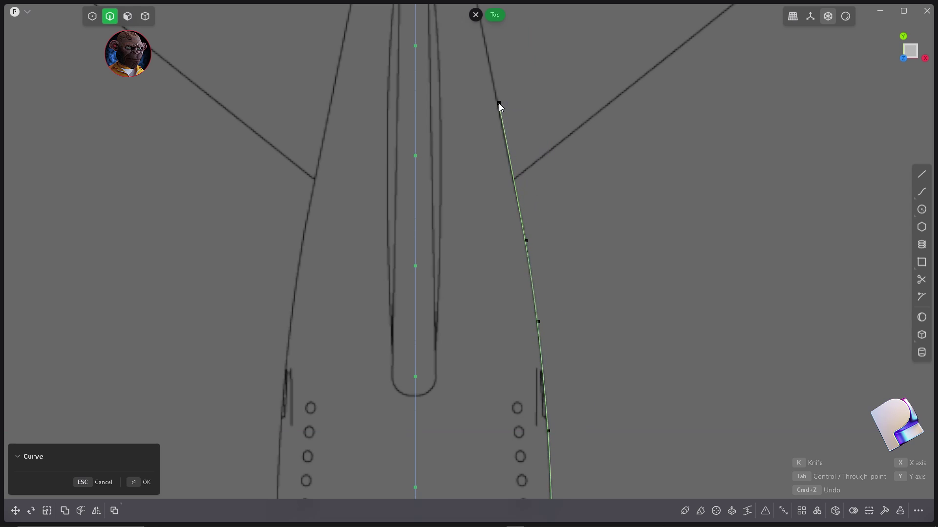
pyautogui.scroll(5, 499, 104)
pyautogui.click(502, 244)
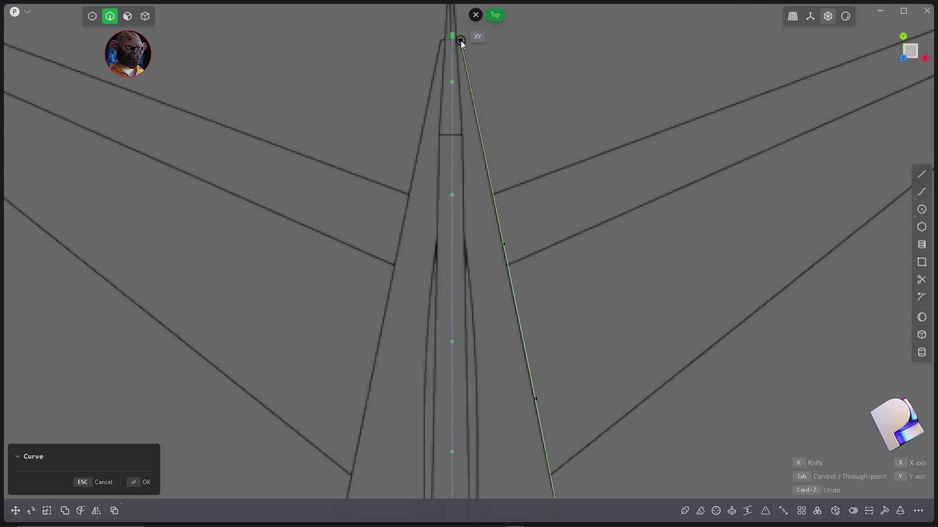
pyautogui.rightClick(461, 44)
# - Join the nose-side curve and the long fuselage-side curve into one continuous side outline
pyautogui.scroll(-10, 518, 146)
pyautogui.press('KP_1')
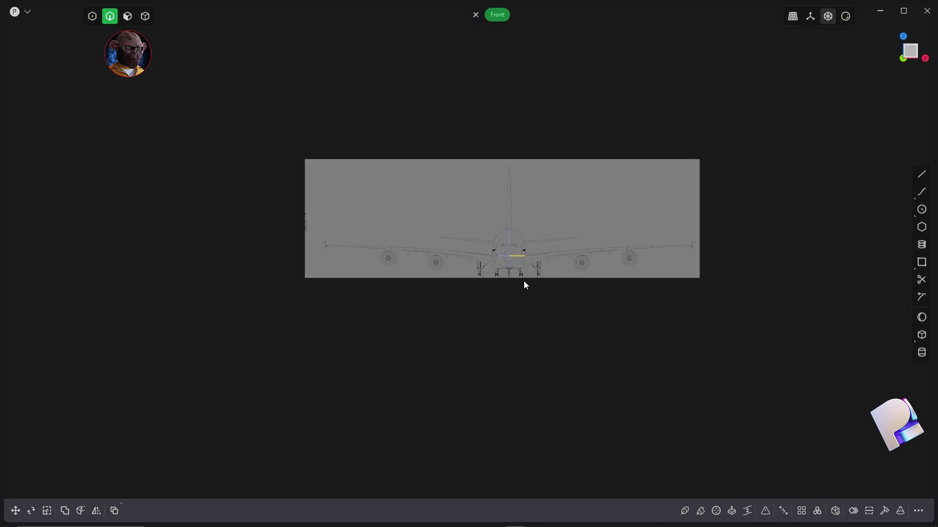
pyautogui.scroll(8, 515, 259)
pyautogui.moveTo(613, 300); pyautogui.dragTo(554, 279, button='middle')
pyautogui.click(563, 218)
pyautogui.moveTo(683, 415); pyautogui.dragTo(754, 461, button='middle')
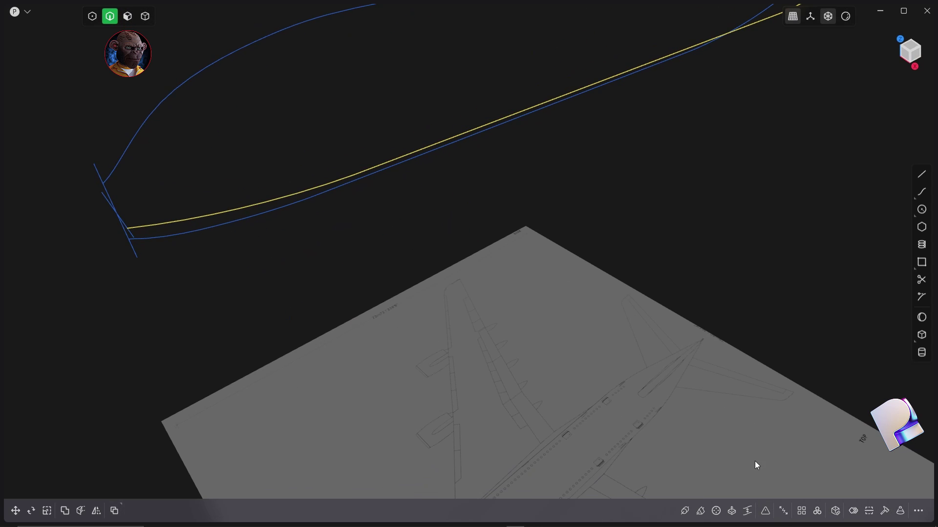
# - Rebuild the joined side outline by number of points, using 21 points
pyautogui.click(869, 510)
pyautogui.moveTo(562, 318); pyautogui.dragTo(464, 272, button='middle')
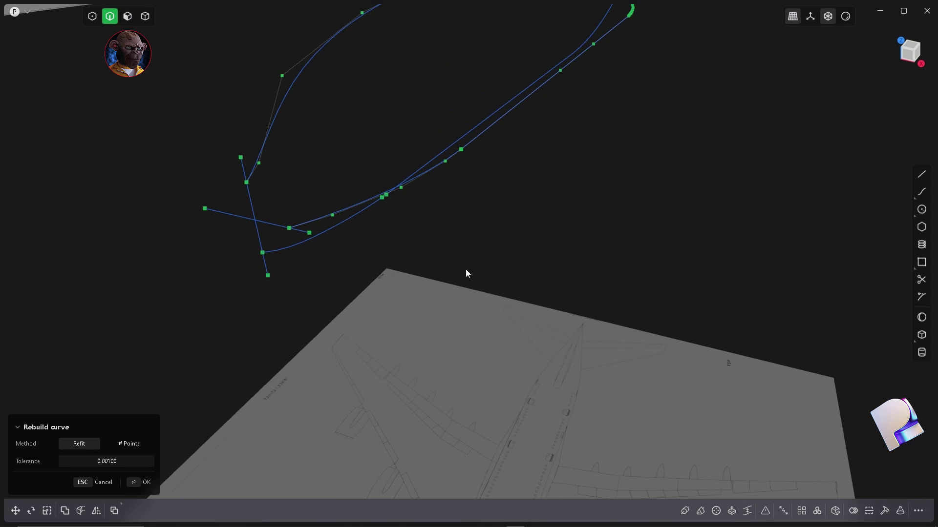
pyautogui.click(128, 448)
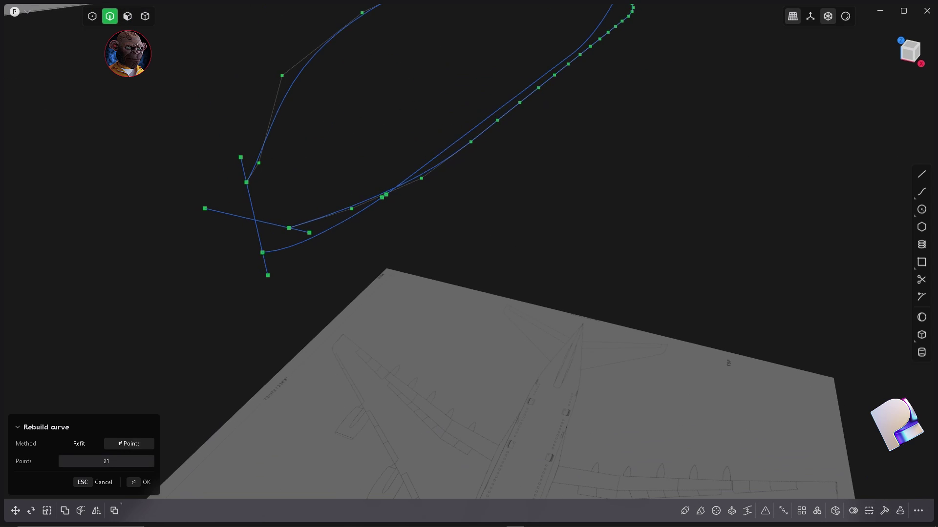
pyautogui.click(145, 482)
# - Examine the rebuilt side outline against the top-view blueprint along the fuselage and from a perspective angle
pyautogui.moveTo(332, 283); pyautogui.dragTo(462, 264, button='middle')
pyautogui.press('KP_7')
pyautogui.scroll(-5, 592, 136)
pyautogui.scroll(8, 593, 352)
pyautogui.scroll(1, 594, 347)
pyautogui.keyDown('shift'); pyautogui.moveTo(620, 86); pyautogui.dragTo(596, 481, button='middle'); pyautogui.keyUp('shift')
pyautogui.keyDown('shift'); pyautogui.moveTo(577, 66); pyautogui.dragTo(557, 450, button='middle'); pyautogui.keyUp('shift')
pyautogui.keyDown('shift'); pyautogui.moveTo(560, 157); pyautogui.dragTo(584, 269, button='middle'); pyautogui.keyUp('shift')
pyautogui.scroll(-12, 559, 166)
pyautogui.moveTo(607, 332); pyautogui.dragTo(609, 266, button='middle')
pyautogui.scroll(10, 560, 280)
pyautogui.scroll(-1, 571, 277)
pyautogui.moveTo(567, 415); pyautogui.dragTo(522, 354, button='middle')
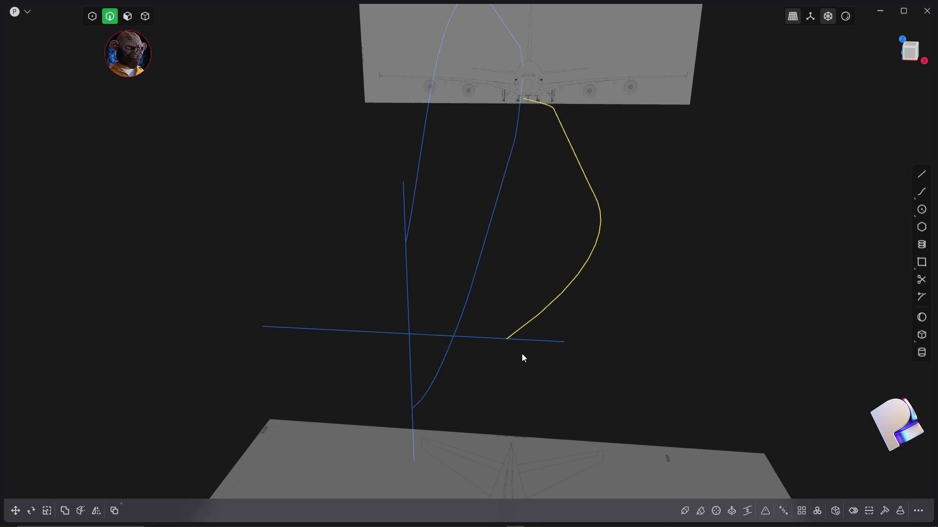
# - Rebuild the lower fuselage outline by number of points, using 24 points
pyautogui.press('1')
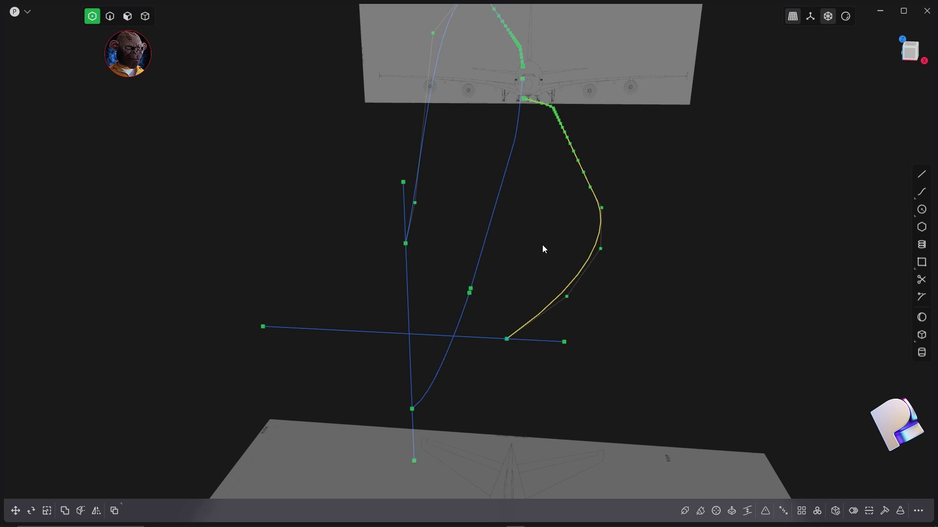
pyautogui.press('2')
pyautogui.click(502, 189)
pyautogui.click(885, 510)
pyautogui.click(127, 444)
pyautogui.moveTo(117, 463); pyautogui.dragTo(128, 464)
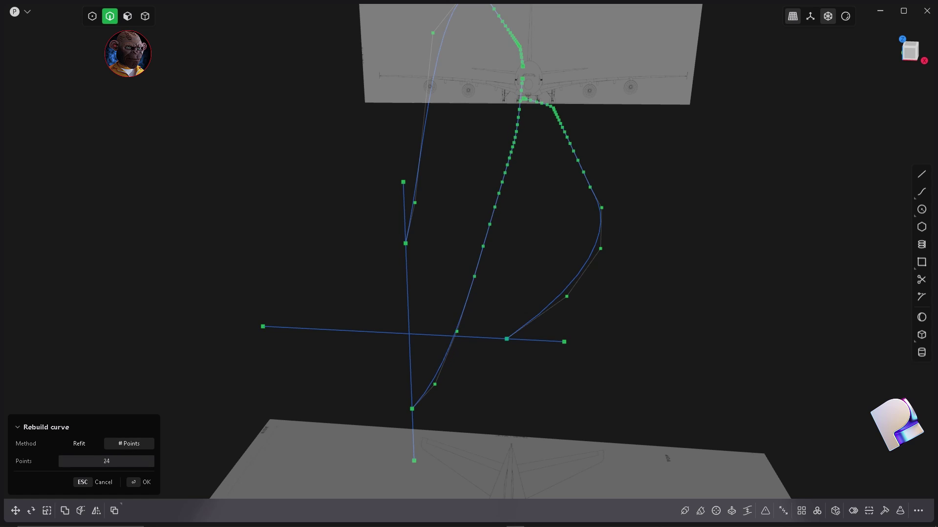
pyautogui.click(145, 483)
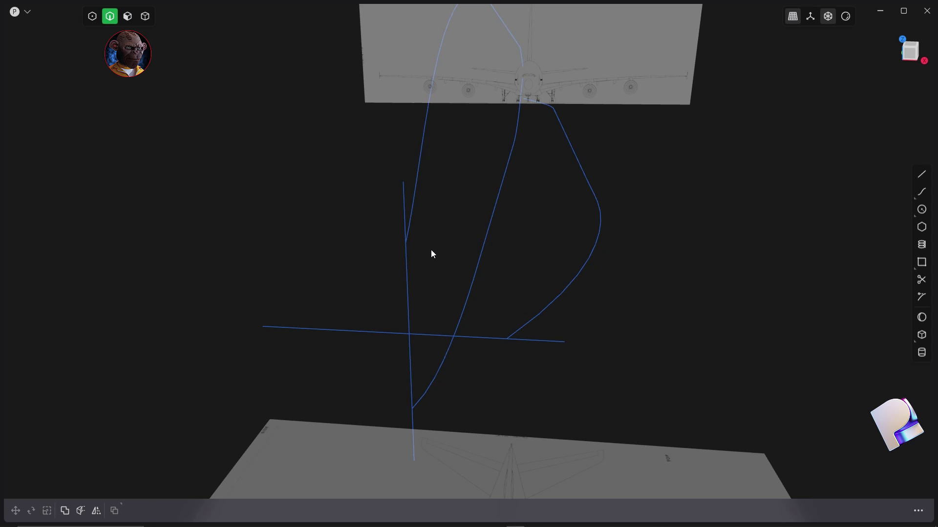
# - Mirror the fuselage's side outline across the X axis to create the outline on the opposite side
pyautogui.click(561, 289)
pyautogui.press('KP_1')
pyautogui.moveTo(512, 64); pyautogui.dragTo(493, 227, button='middle')
pyautogui.scroll(-5, 494, 228)
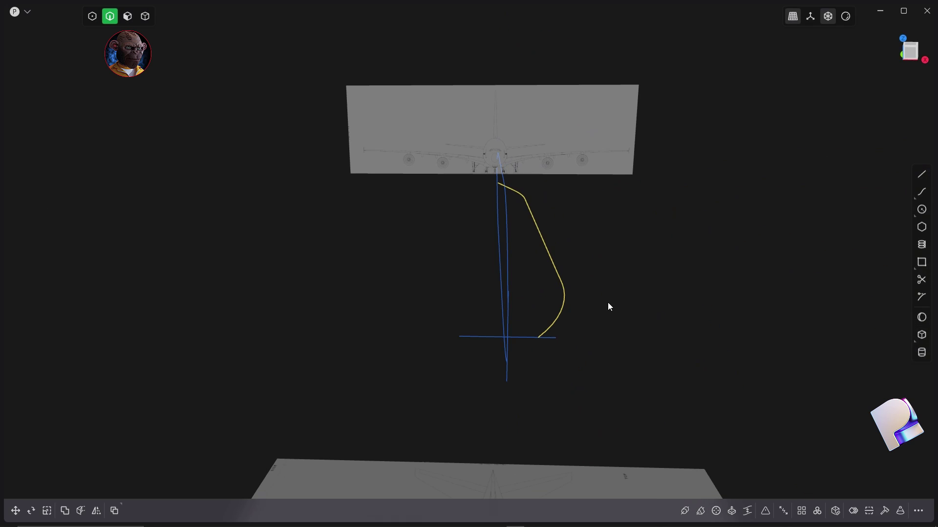
pyautogui.hotkey('alt', 'x')
pyautogui.click(517, 140)
pyautogui.press('Return')
# - Delete the vertical and horizontal guide lines at the nose
pyautogui.moveTo(600, 298); pyautogui.dragTo(428, 326, button='middle')
pyautogui.click(540, 281)
pyautogui.keyDown('shift'); pyautogui.click(521, 303); pyautogui.keyUp('shift')
pyautogui.press('Delete')
# - Draw a closed spline through the front ends of the upper, lower and two side fuselage outlines at the nose
pyautogui.press('KP_3')
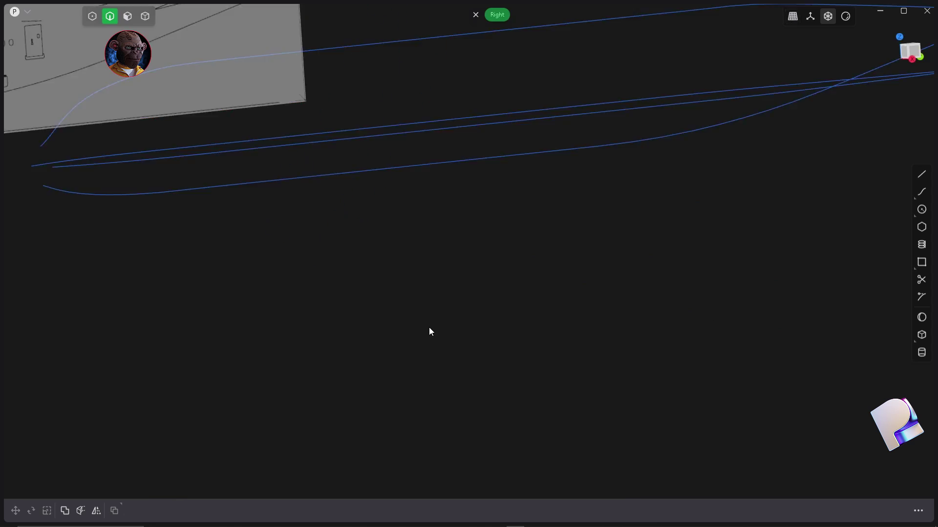
pyautogui.scroll(8, 154, 182)
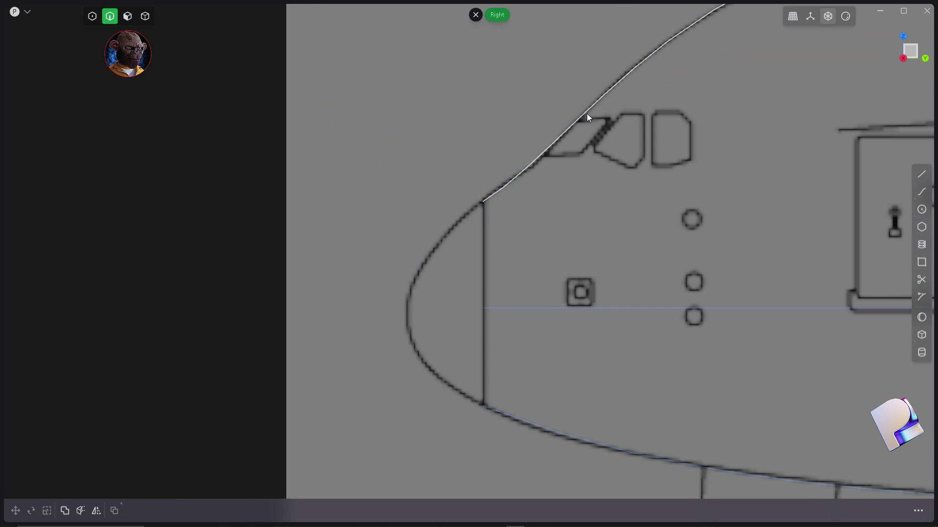
pyautogui.scroll(-5, 375, 232)
pyautogui.moveTo(375, 232); pyautogui.dragTo(697, 322, button='middle')
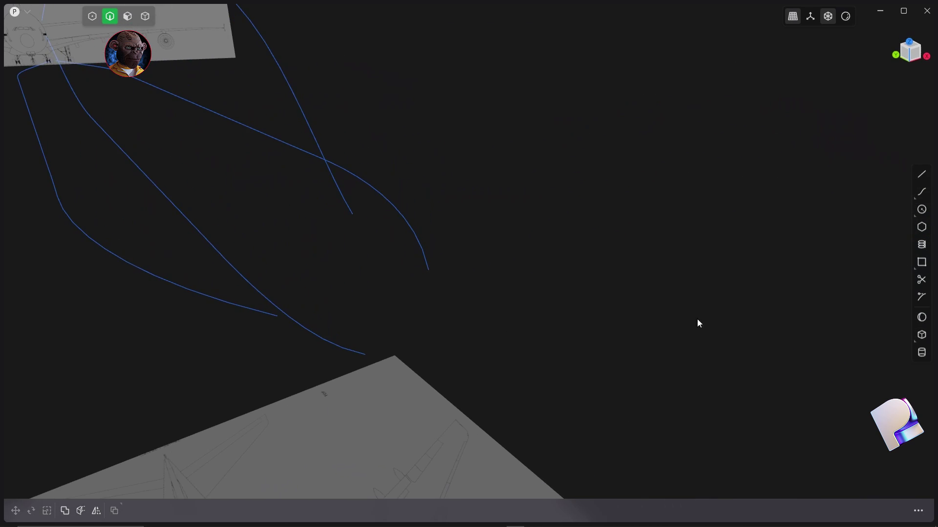
pyautogui.click(921, 192)
pyautogui.press('KP_1')
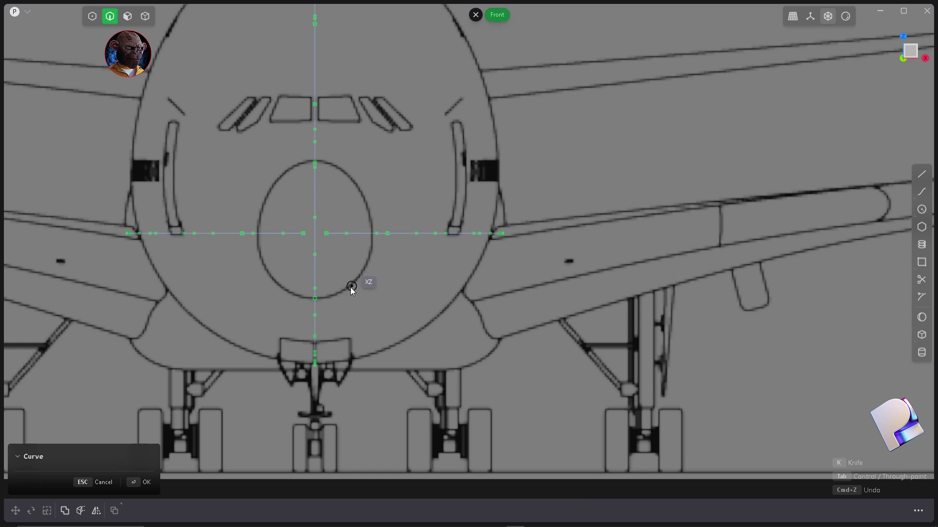
pyautogui.moveTo(465, 320); pyautogui.dragTo(473, 365, button='middle')
pyautogui.click(445, 274)
pyautogui.click(392, 365)
pyautogui.click(314, 333)
pyautogui.click(380, 222)
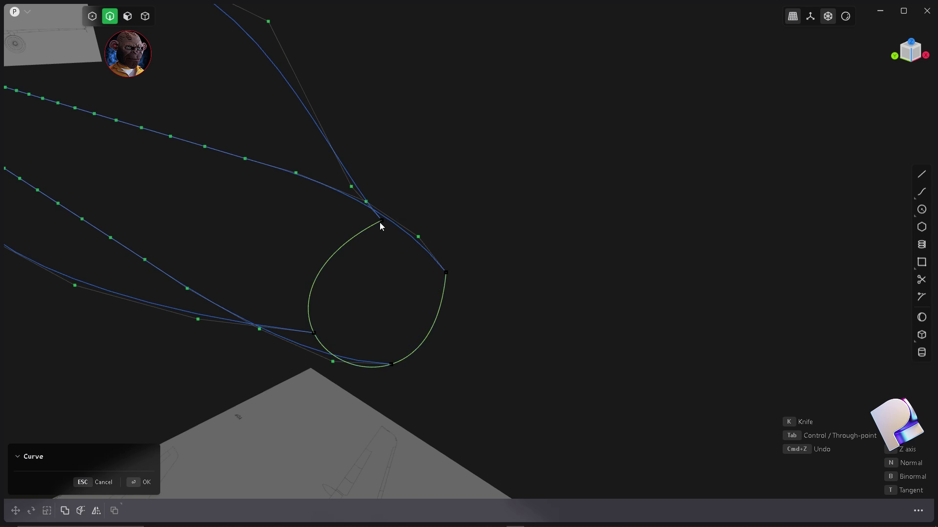
pyautogui.click(445, 273)
pyautogui.moveTo(514, 338); pyautogui.dragTo(457, 304, button='middle')
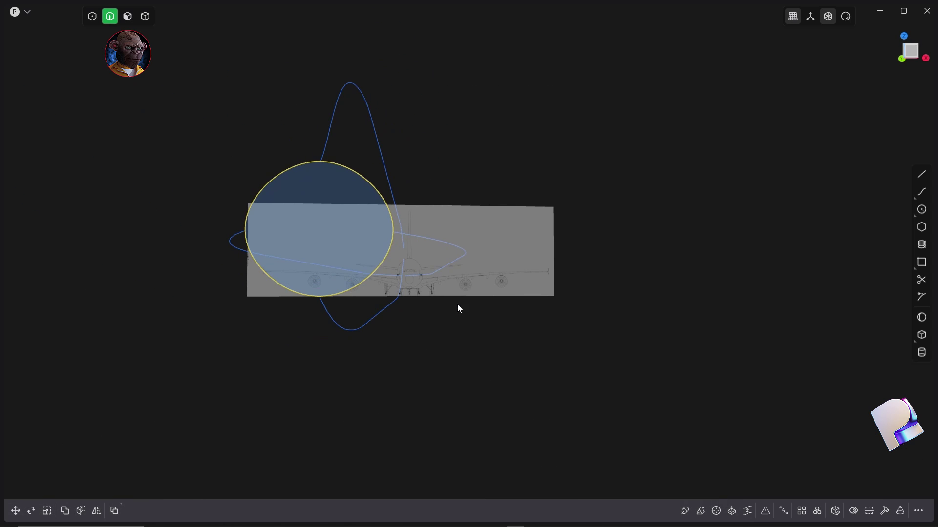
# - Rebuild the closed nose section curve by number of points
pyautogui.press('KP_1')
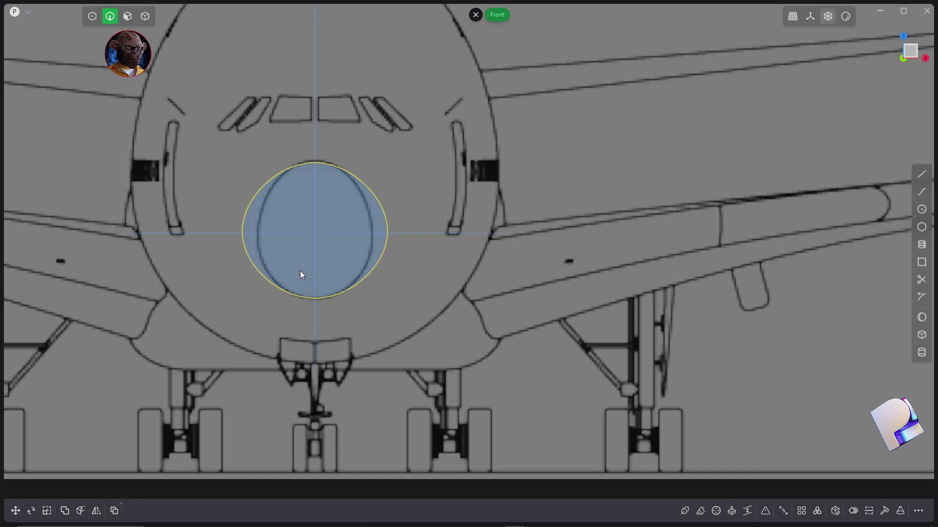
pyautogui.scroll(2, 310, 218)
pyautogui.click(885, 511)
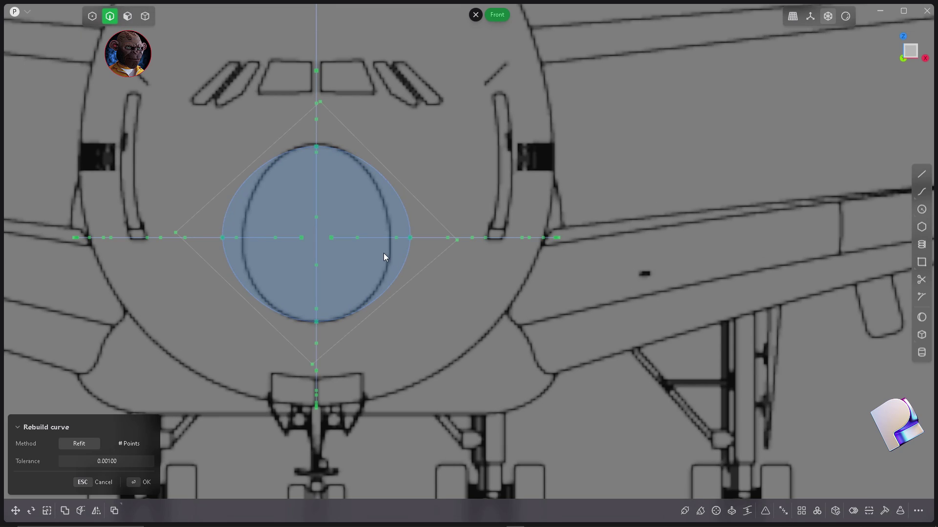
pyautogui.click(127, 444)
pyautogui.moveTo(118, 462)
pyautogui.mouseDown()
pyautogui.moveTo(97, 462)
pyautogui.moveTo(118, 462)
pyautogui.mouseUp()
pyautogui.click(146, 483)
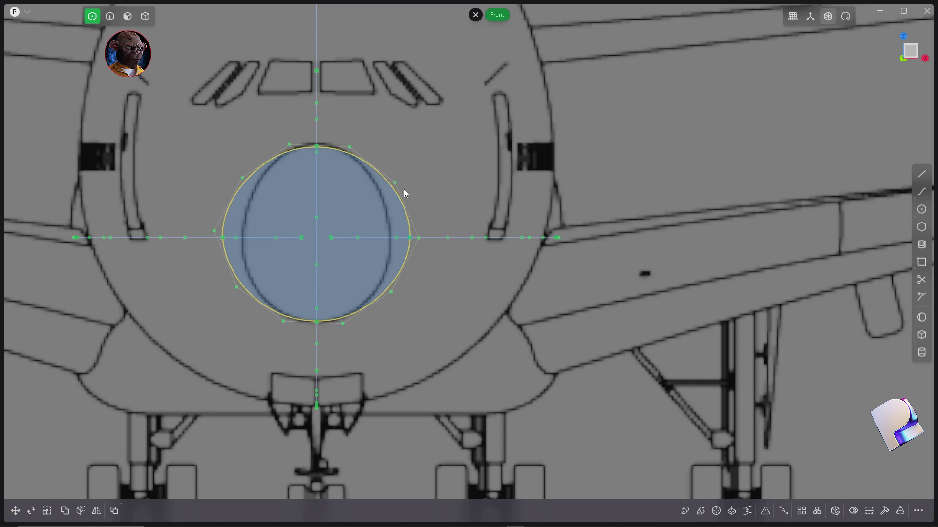
# - Scale the pair of upper side control points of the nose section curve in the front view
pyautogui.moveTo(224, 170); pyautogui.dragTo(428, 203)
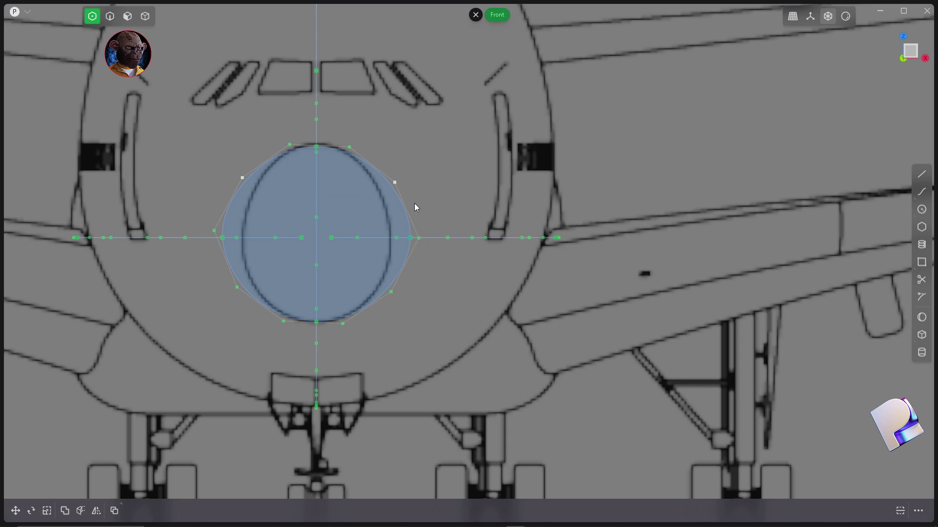
pyautogui.press('s')
pyautogui.click(432, 208)
pyautogui.moveTo(339, 163); pyautogui.dragTo(364, 169)
pyautogui.press('g')
pyautogui.press('Escape')
pyautogui.click(349, 147)
# - Scale the spacing of the two topmost control points on the nose section curve
pyautogui.moveTo(383, 268); pyautogui.dragTo(456, 239, button='middle')
pyautogui.scroll(-4, 502, 284)
pyautogui.press('2')
pyautogui.press('KP_1')
pyautogui.scroll(10, 456, 239)
pyautogui.press('1')
pyautogui.click(386, 170)
pyautogui.keyDown('shift'); pyautogui.click(451, 170); pyautogui.keyUp('shift')
pyautogui.press('s')
pyautogui.click(521, 223)
# - Refine the nose section's shape by scaling its upper side control-point pair, and try scaling the lower side pair
pyautogui.click(324, 205)
pyautogui.keyDown('shift'); pyautogui.click(511, 211); pyautogui.keyUp('shift')
pyautogui.press('s')
pyautogui.click(551, 236)
pyautogui.click(327, 327)
pyautogui.keyDown('shift'); pyautogui.click(498, 332); pyautogui.keyUp('shift')
pyautogui.press('s')
pyautogui.press('Escape')
pyautogui.rightClick(577, 270)
# - Trace the upper half of the nose tip with a spline over the side blueprint, starting at the upper fuselage outline's front end
pyautogui.moveTo(469, 274); pyautogui.dragTo(394, 313, button='middle')
pyautogui.press('2')
pyautogui.press('KP_3')
pyautogui.scroll(6, 242, 214)
pyautogui.click(922, 195)
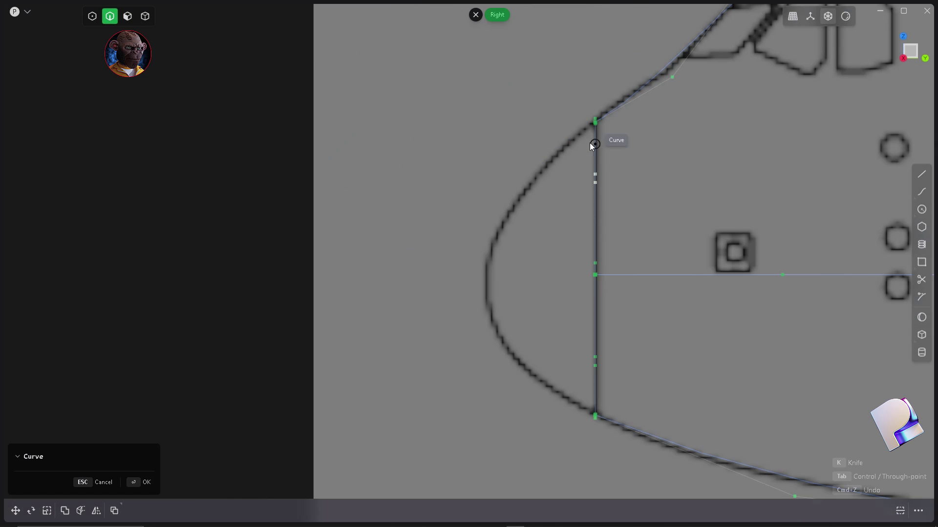
pyautogui.scroll(4, 590, 140)
pyautogui.scroll(-3, 463, 172)
pyautogui.moveTo(463, 172); pyautogui.dragTo(492, 185, button='middle')
pyautogui.scroll(-4, 492, 185)
pyautogui.scroll(4, 493, 185)
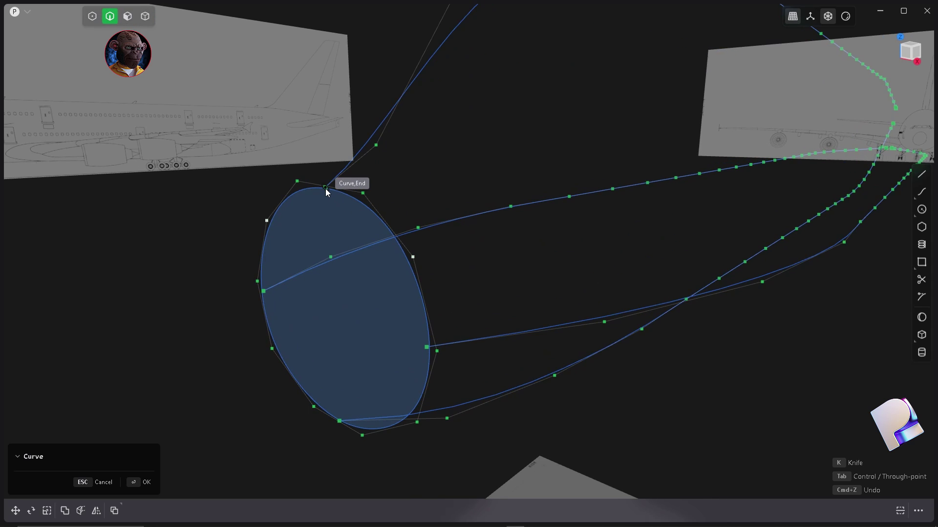
pyautogui.click(325, 188)
pyautogui.press('KP_3')
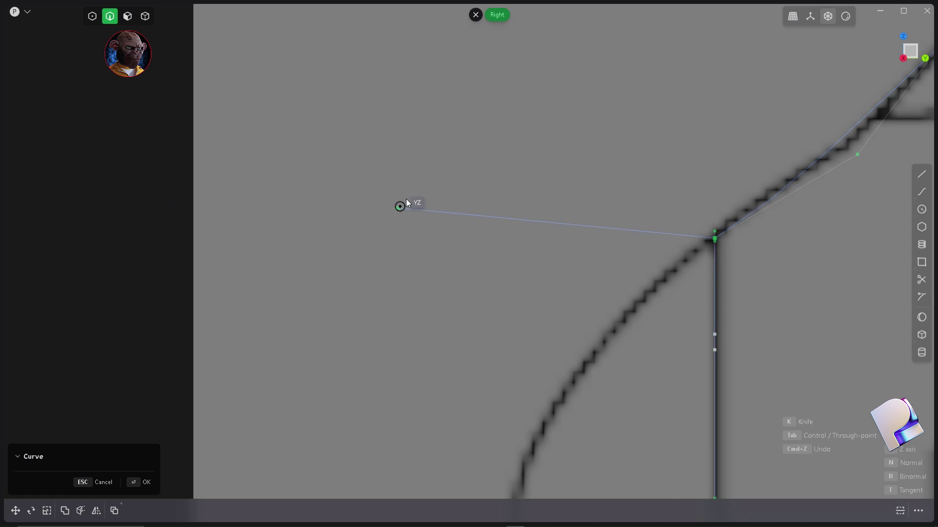
pyautogui.click(552, 196)
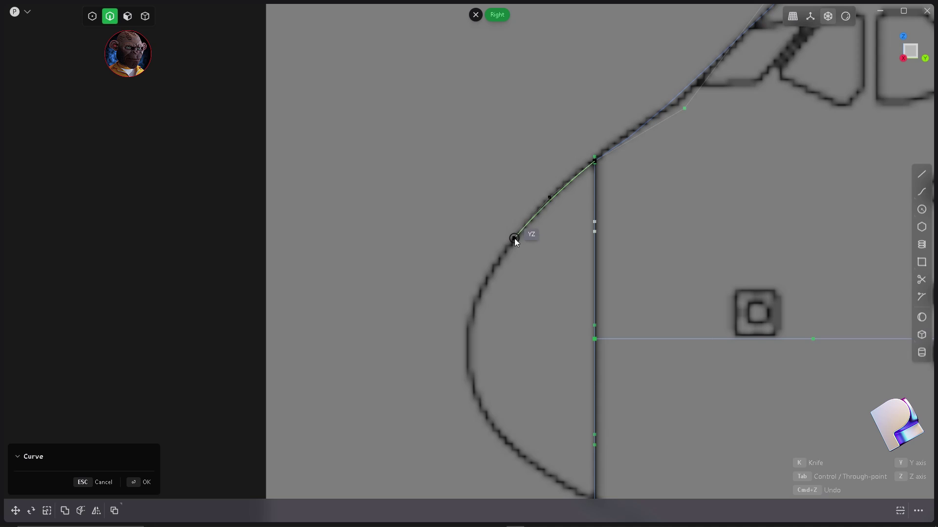
pyautogui.click(518, 232)
pyautogui.click(488, 274)
pyautogui.click(467, 319)
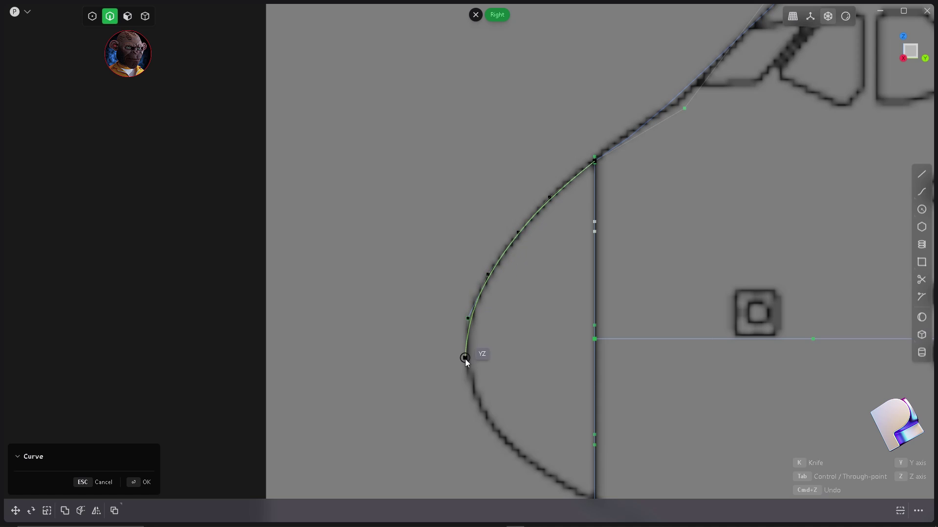
# - Continue the spline around the lower half of the nose tip and end it at the lower fuselage outline's front end
pyautogui.click(465, 349)
pyautogui.click(470, 384)
pyautogui.click(486, 419)
pyautogui.click(514, 450)
pyautogui.scroll(-5, 513, 425)
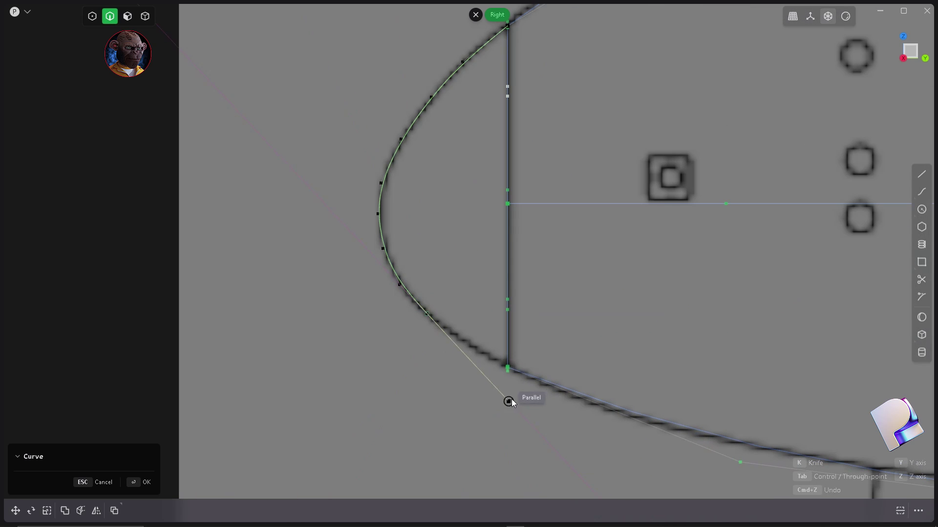
pyautogui.click(449, 333)
pyautogui.moveTo(486, 359); pyautogui.dragTo(512, 363, button='middle')
pyautogui.scroll(5, 451, 336)
pyautogui.moveTo(372, 313); pyautogui.dragTo(403, 304, button='middle')
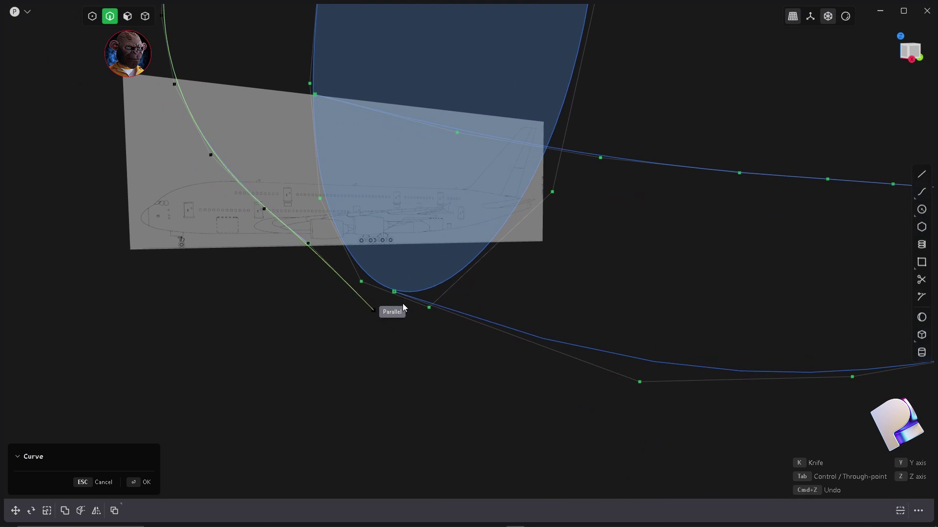
pyautogui.click(393, 292)
pyautogui.rightClick(400, 337)
pyautogui.moveTo(400, 359)
pyautogui.mouseDown(button='middle')
pyautogui.moveTo(461, 359)
pyautogui.moveTo(631, 289)
pyautogui.moveTo(559, 293)
pyautogui.moveTo(581, 314)
pyautogui.moveTo(609, 287)
pyautogui.moveTo(704, 281)
pyautogui.moveTo(477, 295)
pyautogui.moveTo(609, 328)
pyautogui.moveTo(694, 313)
pyautogui.mouseUp(button='middle')
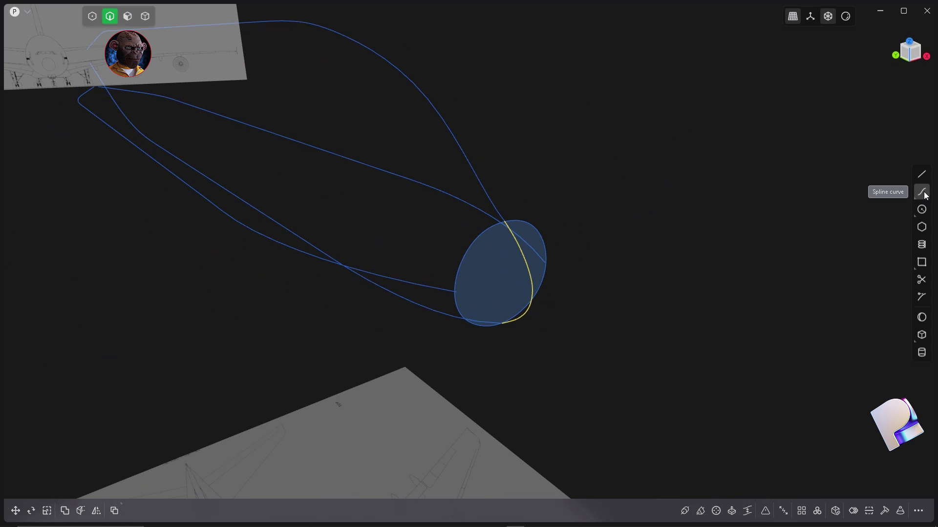
pyautogui.click(923, 177)
pyautogui.moveTo(801, 195); pyautogui.dragTo(590, 203, button='middle')
pyautogui.scroll(5, 518, 215)
pyautogui.moveTo(531, 239); pyautogui.dragTo(586, 205, button='middle')
pyautogui.press('Escape')
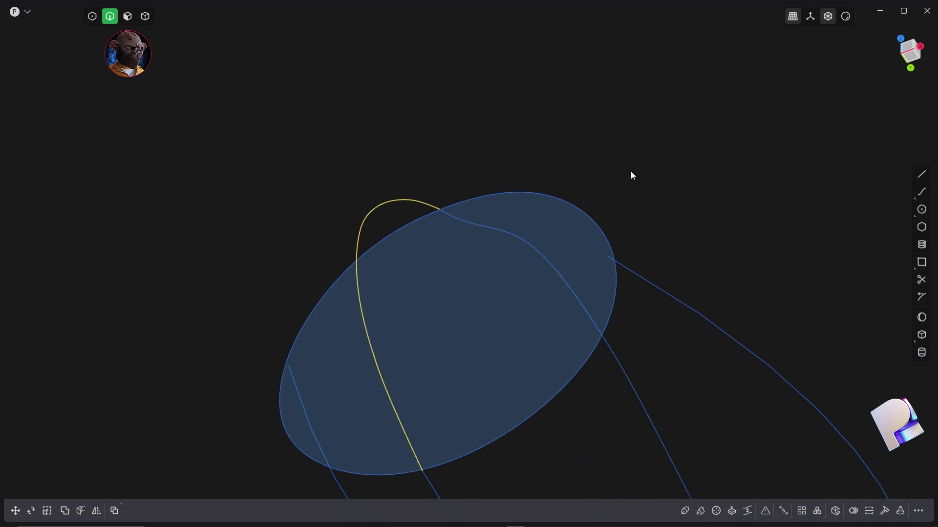
# - Scale the nose section curve slightly to fit the front ends of the side outlines
pyautogui.press('1')
pyautogui.moveTo(613, 262); pyautogui.dragTo(539, 371, button='middle')
pyautogui.press('2')
pyautogui.click(610, 370)
pyautogui.press('s')
pyautogui.moveTo(487, 345); pyautogui.dragTo(484, 345)
pyautogui.rightClick(755, 339)
pyautogui.moveTo(755, 339); pyautogui.dragTo(698, 362, button='middle')
# - Snap the side, bottom and top end points of the fuselage outlines onto the nose section curve
pyautogui.click(610, 362)
pyautogui.press('1')
pyautogui.moveTo(611, 361); pyautogui.dragTo(600, 366)
pyautogui.moveTo(599, 365); pyautogui.dragTo(391, 432, button='middle')
pyautogui.scroll(6, 524, 456)
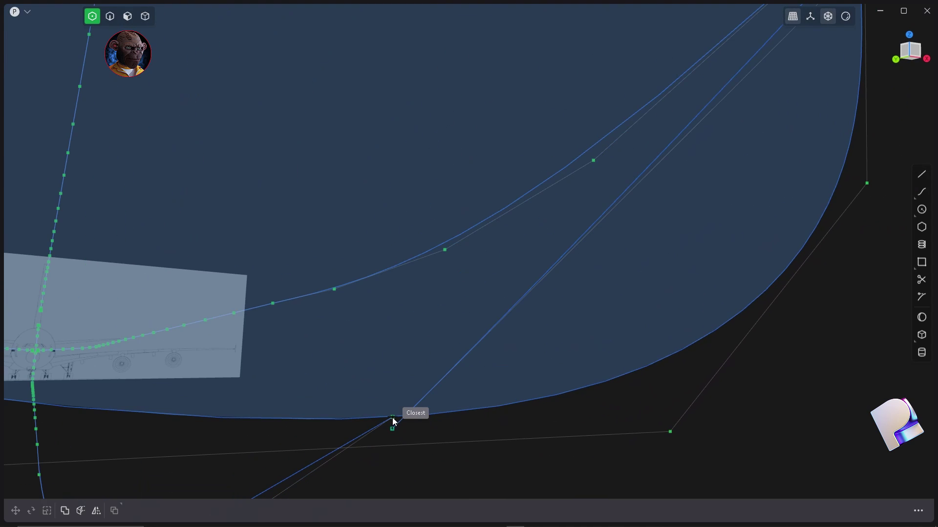
pyautogui.click(388, 418)
pyautogui.moveTo(392, 430); pyautogui.dragTo(387, 418)
pyautogui.moveTo(357, 430); pyautogui.dragTo(446, 200, button='middle')
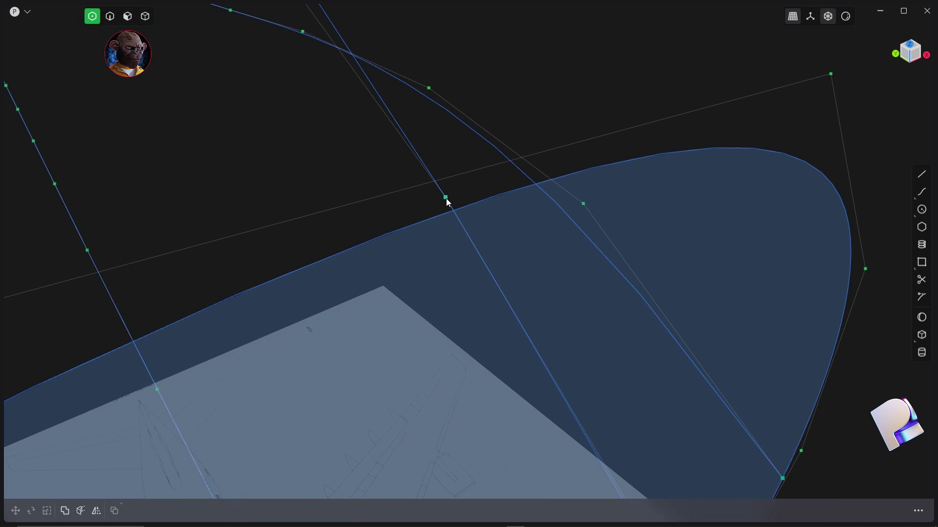
pyautogui.moveTo(446, 198); pyautogui.dragTo(447, 212)
# - Draw two spline segments from the foremost part of the nose tip profile to the front ends of both side outlines
pyautogui.scroll(-5, 459, 210)
pyautogui.moveTo(429, 213); pyautogui.dragTo(482, 292, button='middle')
pyautogui.press('2')
pyautogui.scroll(4, 482, 292)
pyautogui.click(922, 176)
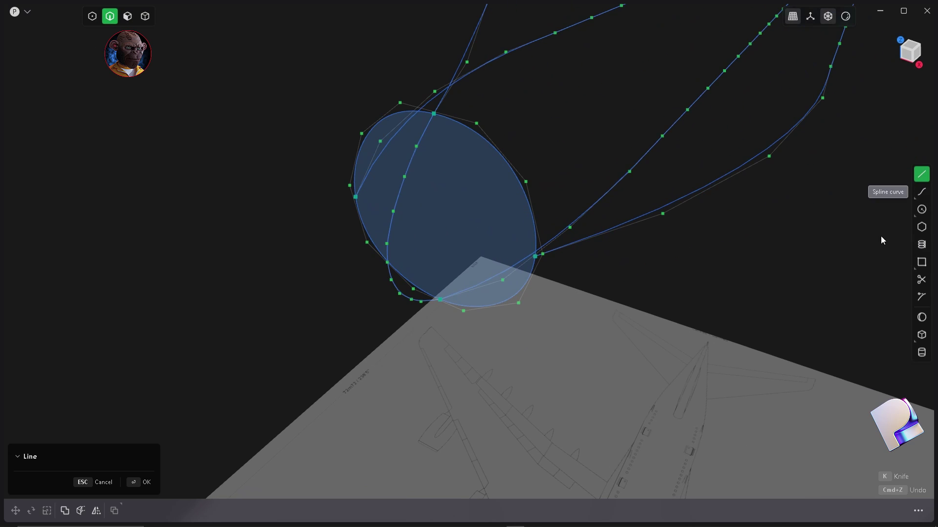
pyautogui.click(922, 192)
pyautogui.moveTo(427, 320); pyautogui.dragTo(465, 274, button='middle')
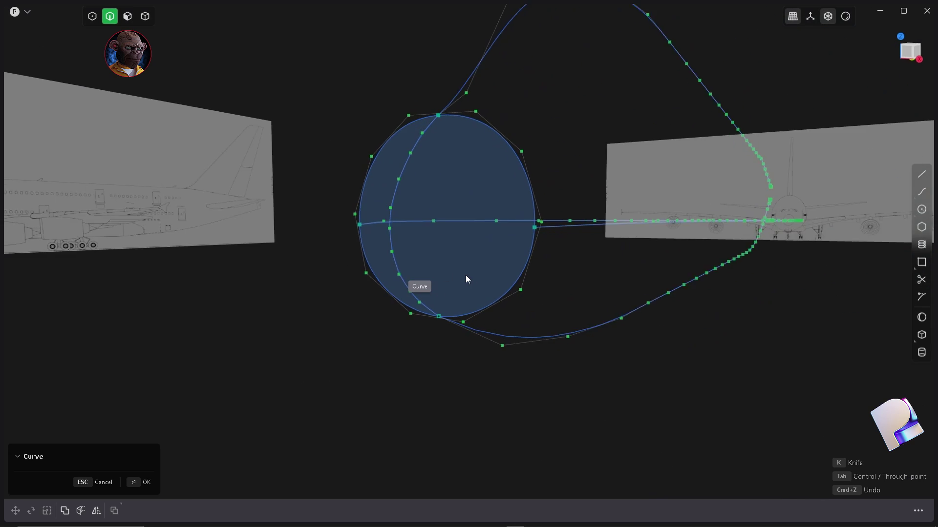
pyautogui.click(388, 230)
pyautogui.click(531, 230)
pyautogui.moveTo(492, 379); pyautogui.dragTo(644, 357, button='middle')
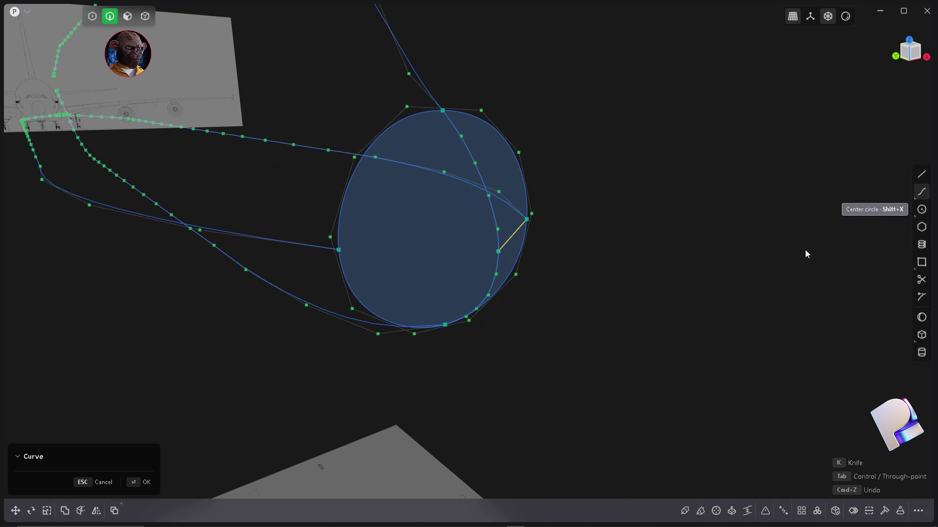
pyautogui.click(498, 252)
pyautogui.click(339, 251)
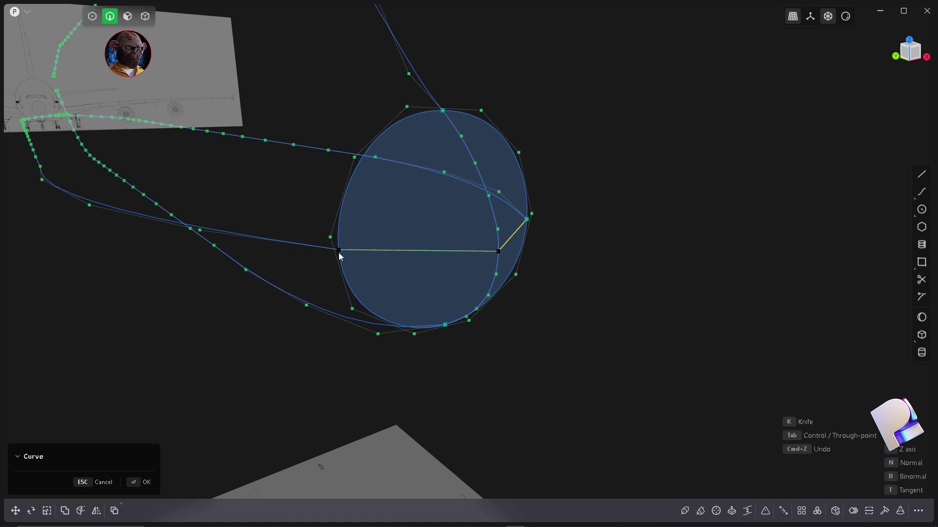
pyautogui.rightClick(338, 253)
# - Select the middle control points of both spline segments joining the nose tip to the side outlines
pyautogui.moveTo(576, 361); pyautogui.dragTo(480, 359, button='middle')
pyautogui.keyDown('shift'); pyautogui.click(473, 256); pyautogui.keyUp('shift')
pyautogui.press('1')
pyautogui.moveTo(487, 271); pyautogui.dragTo(563, 305, button='middle')
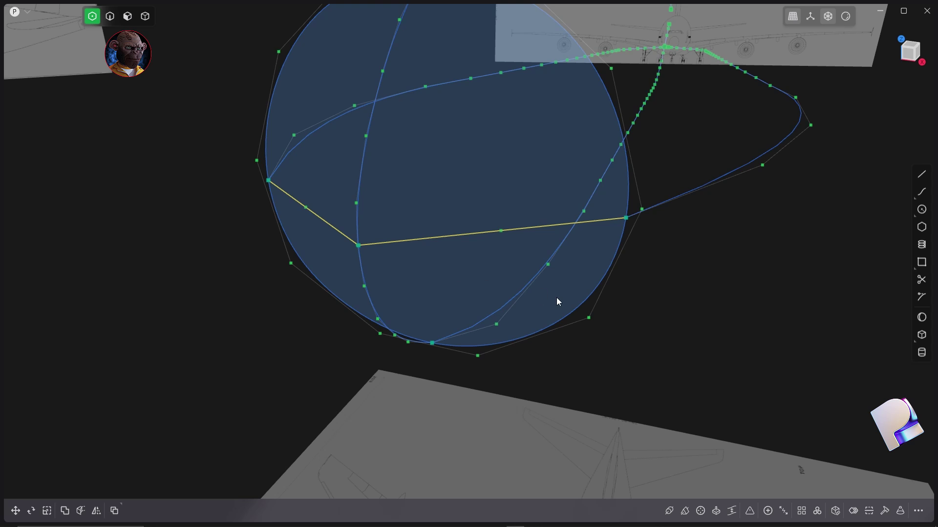
pyautogui.click(494, 232)
pyautogui.moveTo(315, 228); pyautogui.dragTo(315, 228)
# - Draw a guide line in the top view from the side outline's control point through its front end and past the nose
pyautogui.press('KP_7')
pyautogui.scroll(-5, 465, 229)
pyautogui.scroll(2, 461, 320)
pyautogui.scroll(-2, 606, 370)
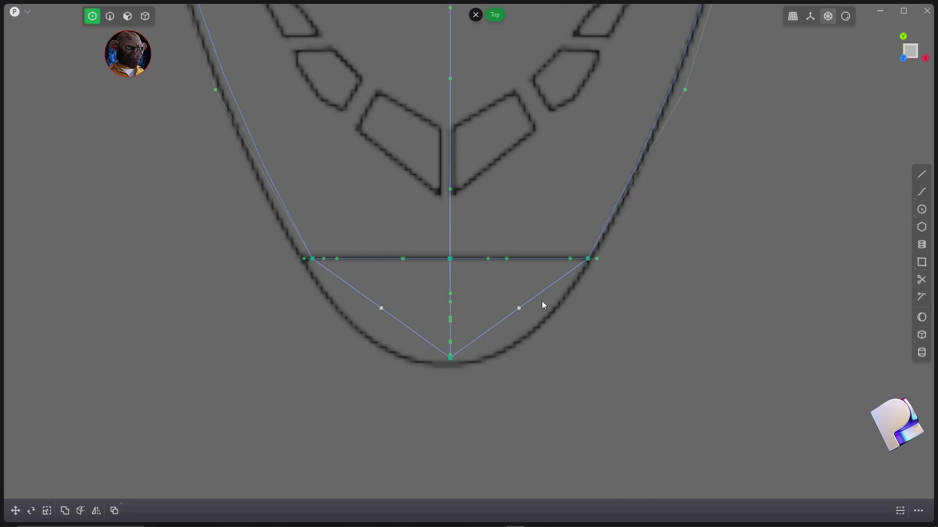
pyautogui.press('l')
pyautogui.click(625, 187)
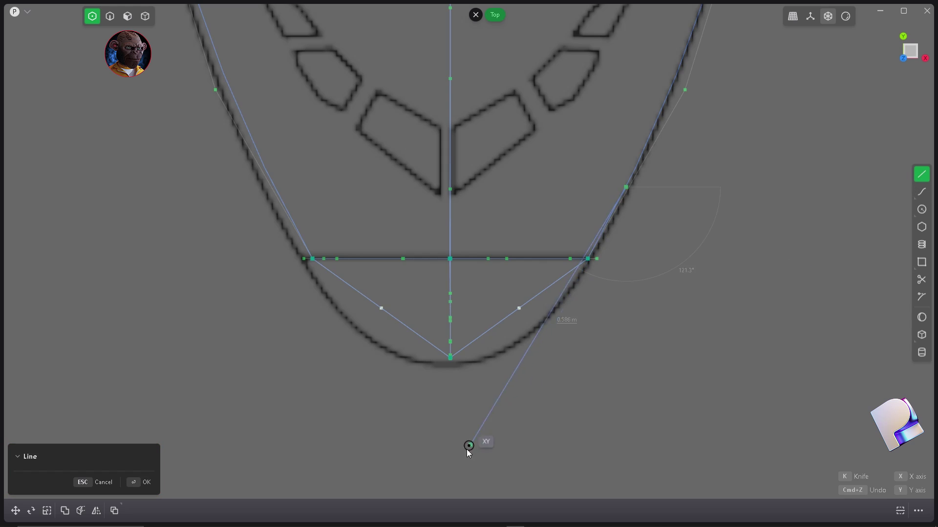
pyautogui.click(485, 453)
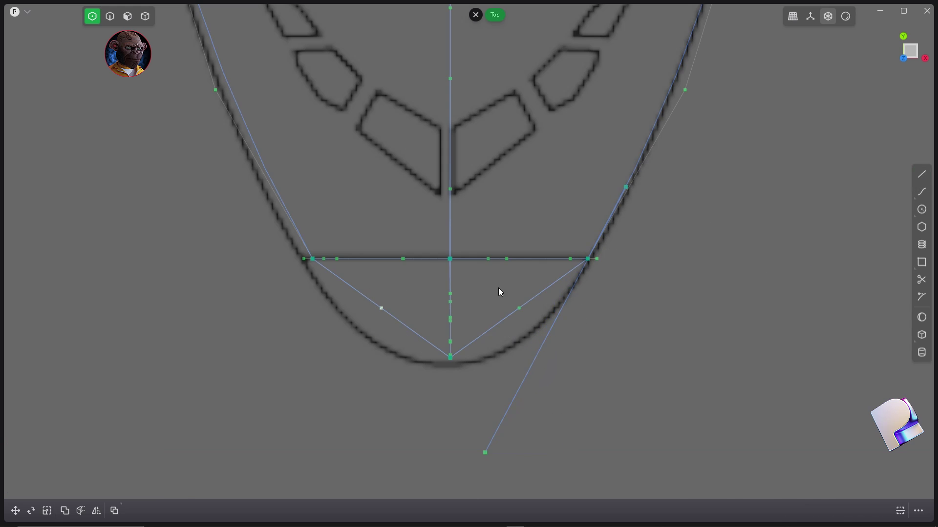
# - Scale the two middle control points apart and move them about -0.097 m along Y to the nose tip
pyautogui.press('s')
pyautogui.click(638, 402)
pyautogui.press('g')
pyautogui.press('y')
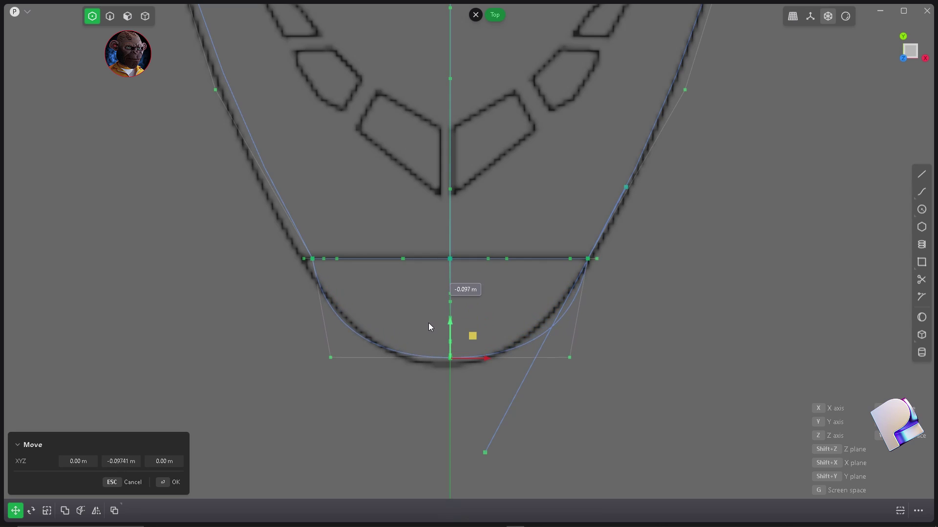
pyautogui.click(426, 325)
# - Scale the two control points by about 0.73, nudge them along Y, and rescale them by about 0.98 to meet the guide line
pyautogui.press('s')
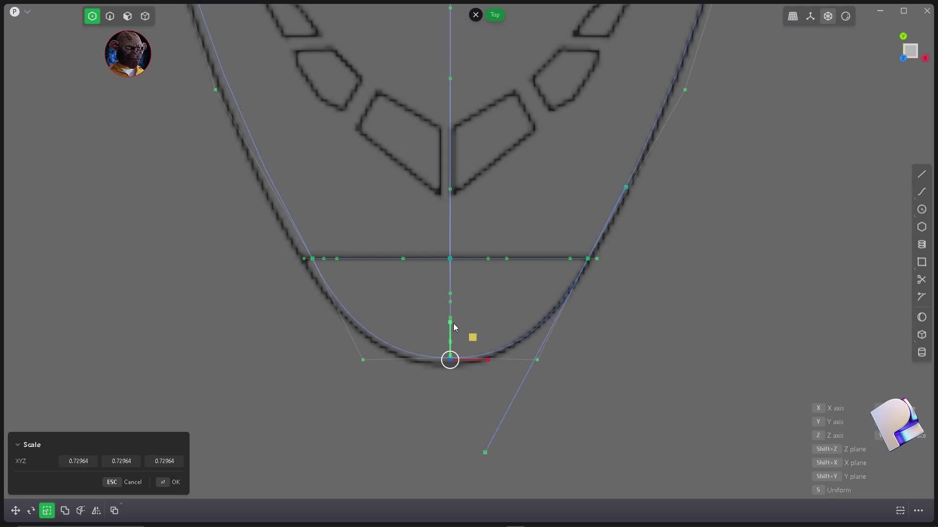
pyautogui.press('g')
pyautogui.press('y')
pyautogui.scroll(5, 498, 306)
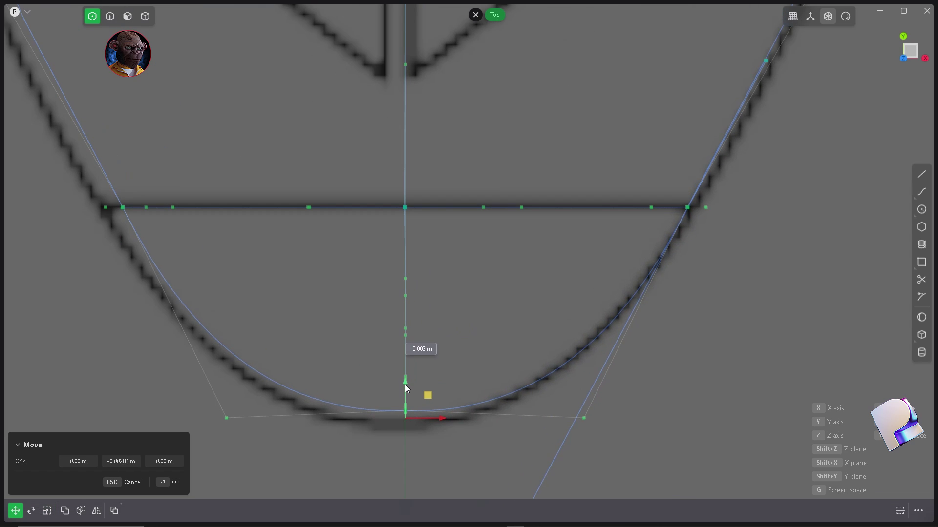
pyautogui.click(634, 423)
pyautogui.press('s')
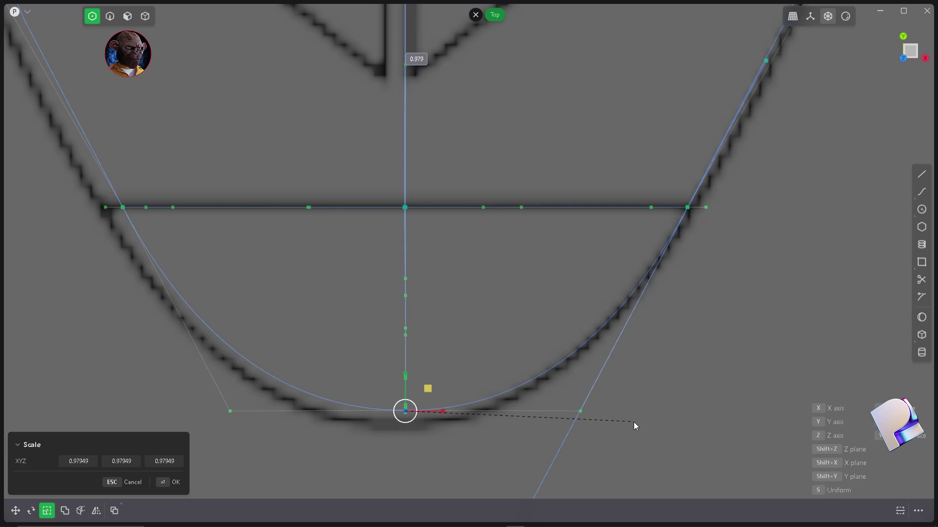
pyautogui.click(634, 422)
# - Delete the guide line beside the nose tip
pyautogui.press('2')
pyautogui.scroll(-5, 469, 317)
pyautogui.click(523, 361)
pyautogui.press('x')
# - Add a split point on the nose tip's vertical profile curve where it meets the horizontal profile at the tip
pyautogui.moveTo(564, 343); pyautogui.dragTo(540, 226, button='middle')
pyautogui.moveTo(622, 265); pyautogui.dragTo(558, 205, button='middle')
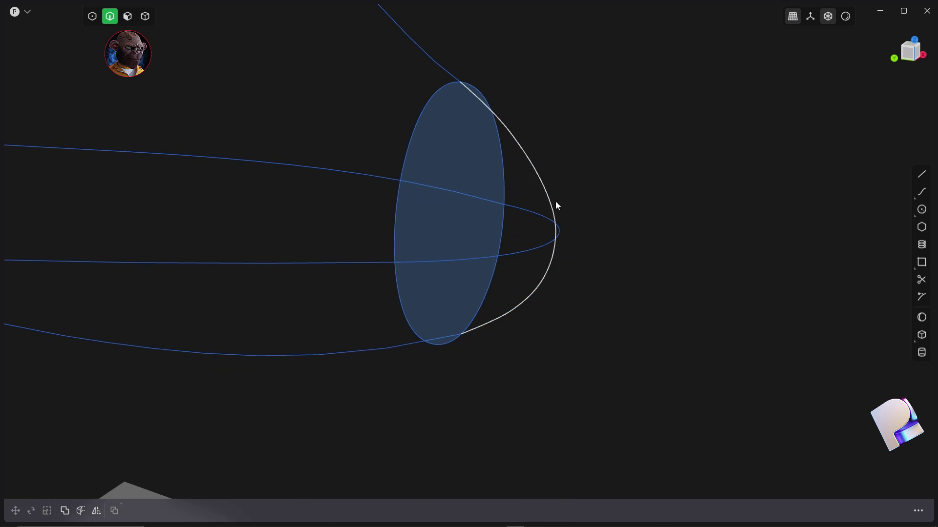
pyautogui.click(547, 269)
pyautogui.moveTo(547, 269); pyautogui.dragTo(581, 264, button='middle')
pyautogui.scroll(5, 547, 256)
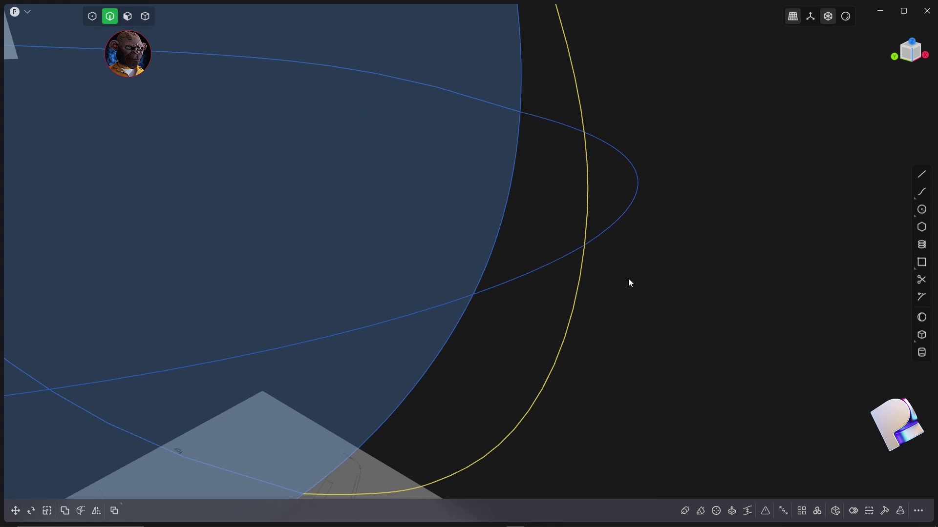
pyautogui.click(921, 281)
pyautogui.click(922, 299)
pyautogui.click(921, 298)
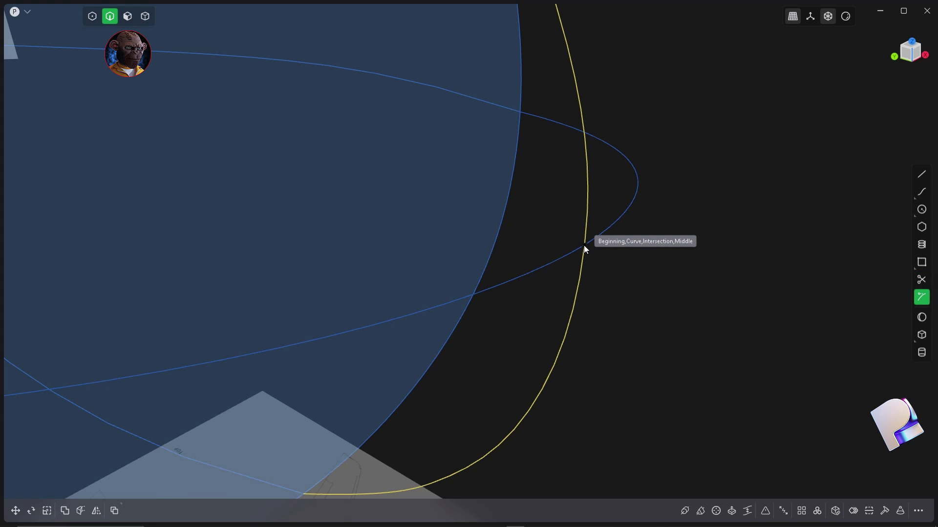
pyautogui.click(584, 246)
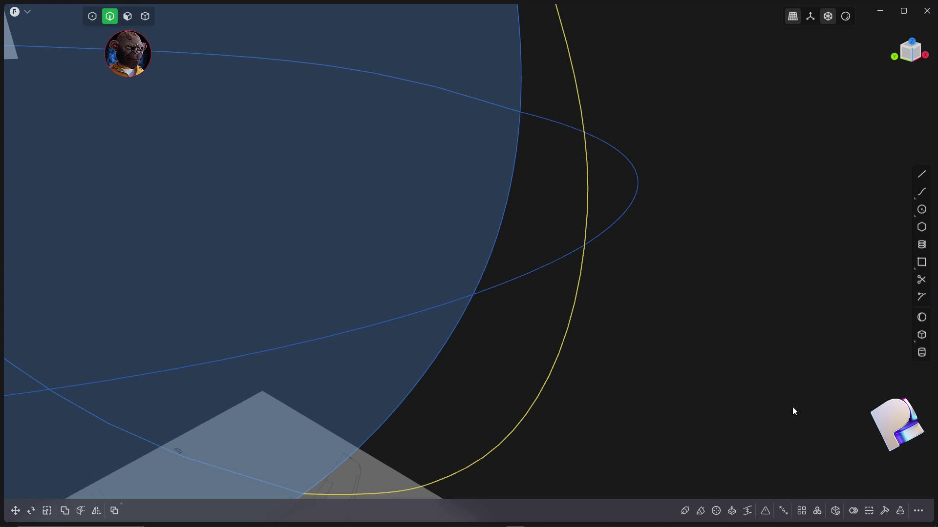
# - Separate the nose tip's vertical profile into upper and lower curve segments at the split point
pyautogui.click(783, 513)
pyautogui.click(613, 313)
pyautogui.click(584, 268)
pyautogui.click(588, 227)
pyautogui.click(580, 278)
pyautogui.scroll(-3, 642, 306)
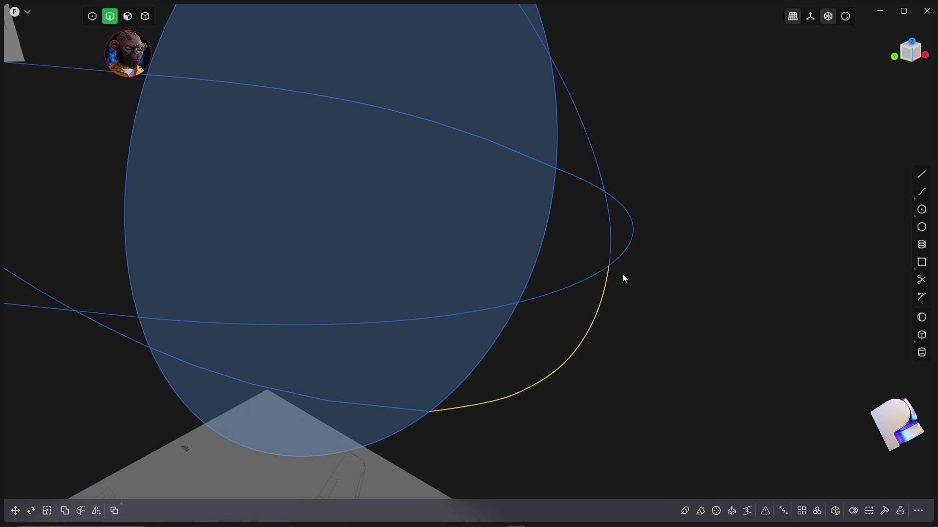
# - Try to loft a surface over the nose tip from its profile curves
pyautogui.click(600, 171)
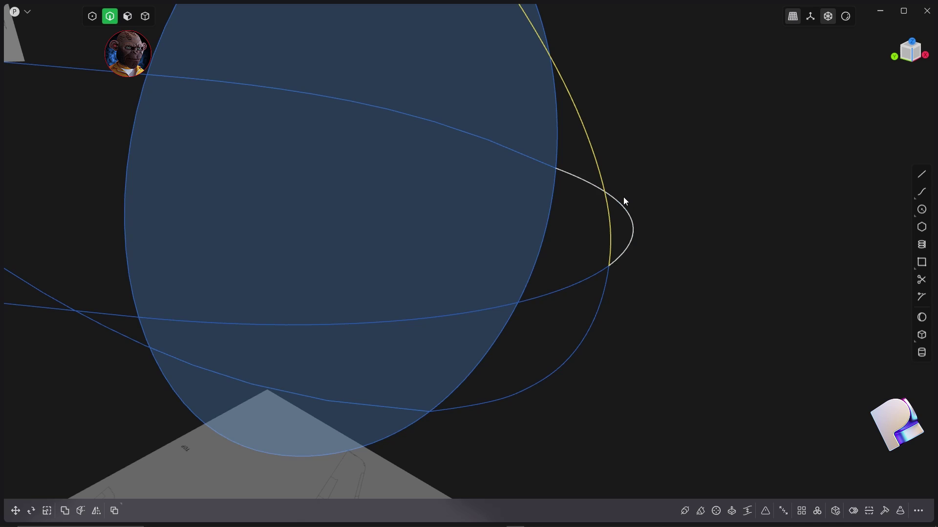
pyautogui.click(629, 216)
pyautogui.keyDown('shift'); pyautogui.click(599, 303); pyautogui.keyUp('shift')
pyautogui.keyDown('shift'); pyautogui.click(568, 292); pyautogui.keyUp('shift')
pyautogui.press('l')
pyautogui.moveTo(717, 333)
pyautogui.mouseDown(button='middle')
pyautogui.moveTo(714, 347)
pyautogui.moveTo(728, 338)
pyautogui.moveTo(688, 364)
pyautogui.moveTo(728, 341)
pyautogui.mouseUp(button='middle')
pyautogui.scroll(-5, 728, 338)
pyautogui.moveTo(647, 200); pyautogui.dragTo(833, 347, button='middle')
pyautogui.scroll(3, 833, 345)
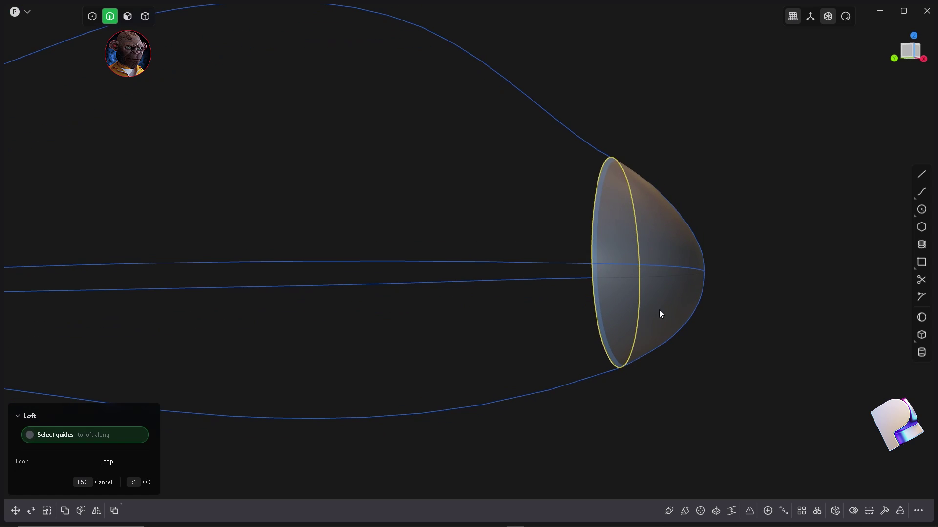
pyautogui.press('Escape')
# - In the right view, select the side outline's rear control points and move them about 0.016 m along Z
pyautogui.moveTo(719, 360); pyautogui.dragTo(394, 303, button='middle')
pyautogui.scroll(-6, 563, 292)
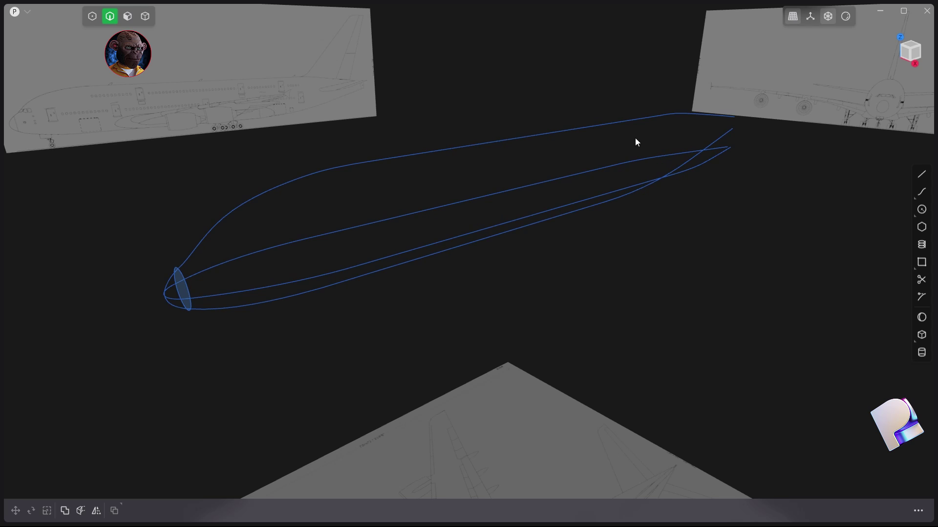
pyautogui.press('KP_3')
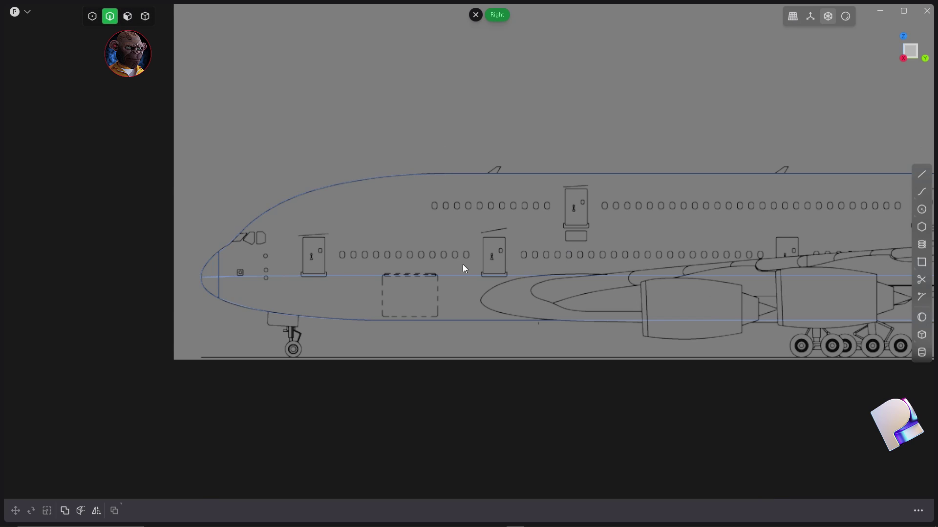
pyautogui.keyDown('shift'); pyautogui.moveTo(666, 307); pyautogui.dragTo(73, 280, button='middle'); pyautogui.keyUp('shift')
pyautogui.keyDown('shift'); pyautogui.moveTo(561, 303); pyautogui.dragTo(335, 309, button='middle'); pyautogui.keyUp('shift')
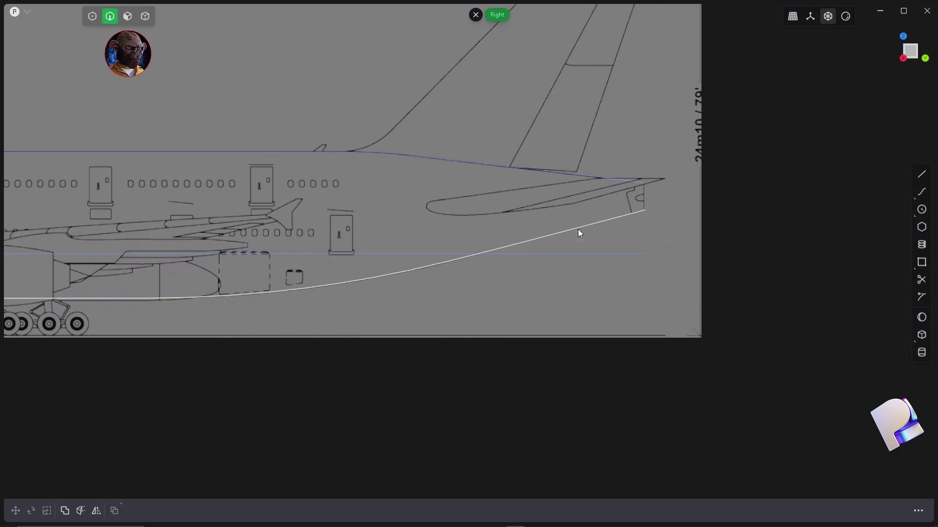
pyautogui.click(478, 254)
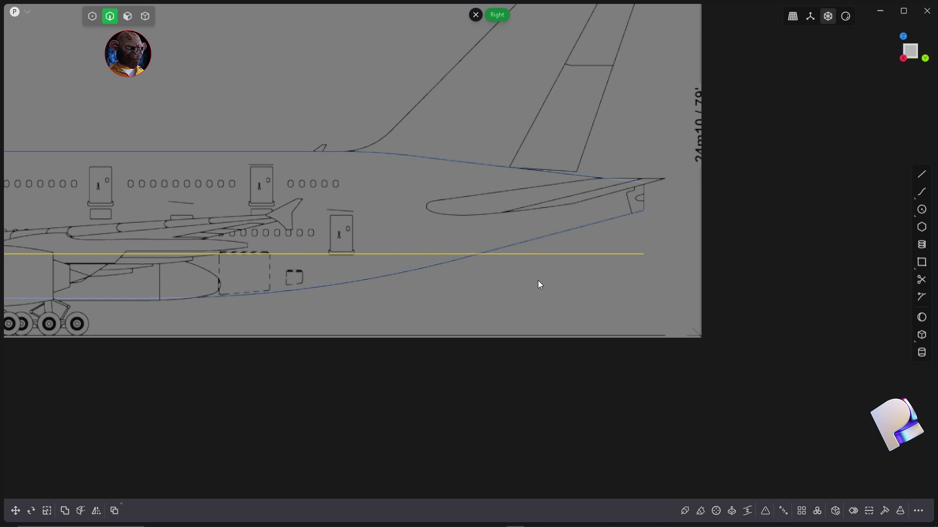
pyautogui.press('1')
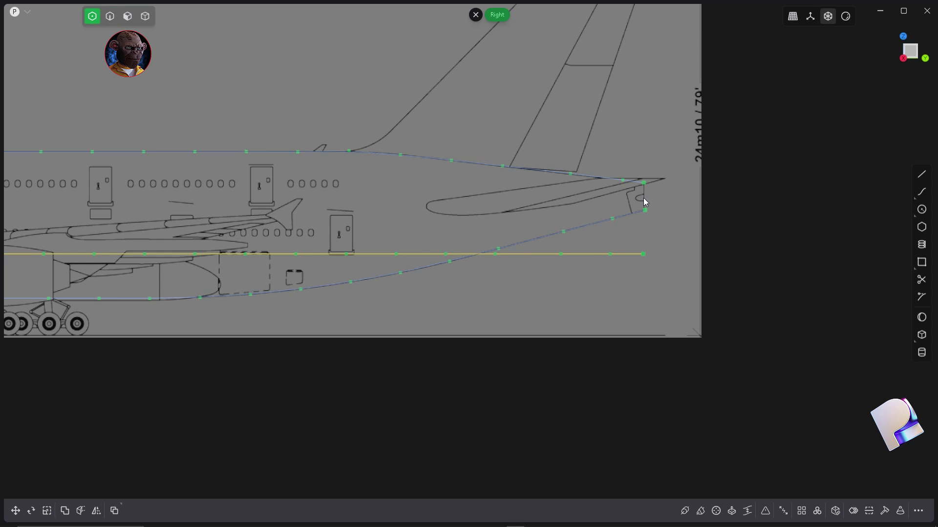
pyautogui.moveTo(657, 257); pyautogui.dragTo(514, 269)
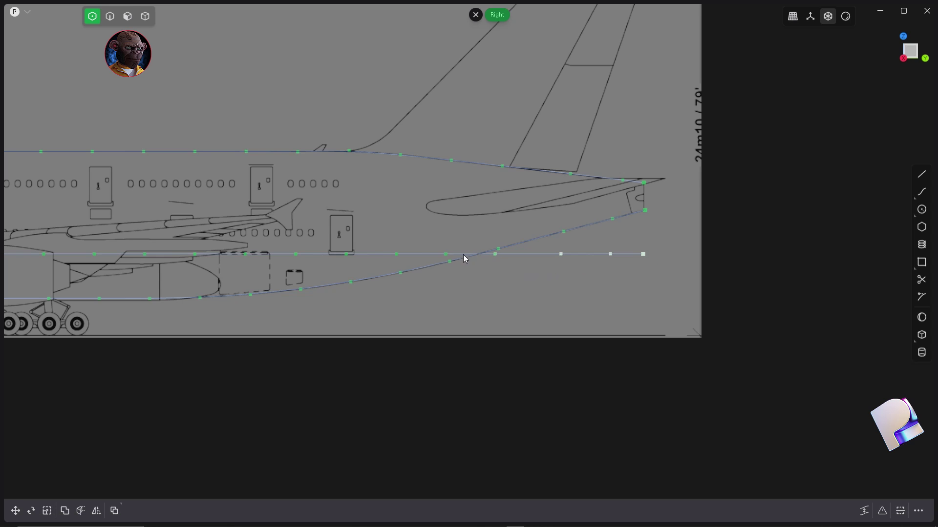
pyautogui.moveTo(655, 260); pyautogui.dragTo(239, 251)
pyautogui.press('g')
pyautogui.press('z')
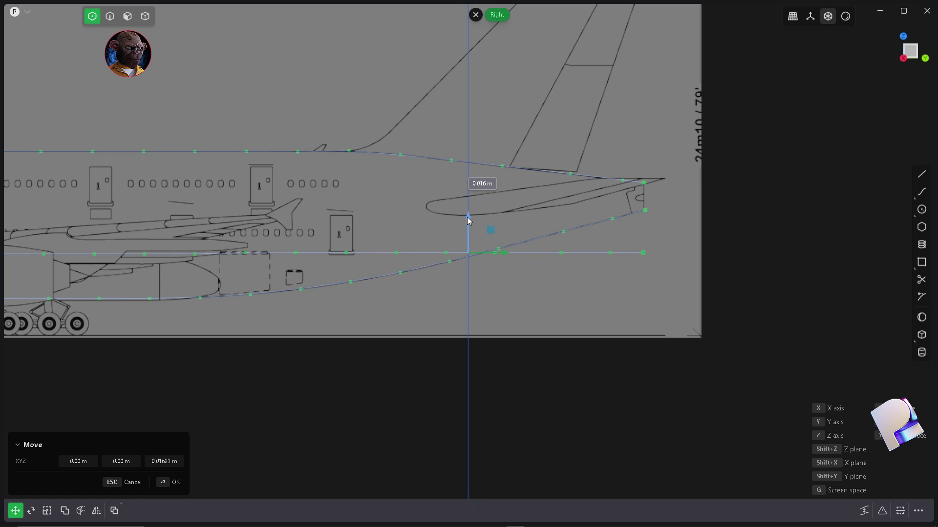
pyautogui.press('Escape')
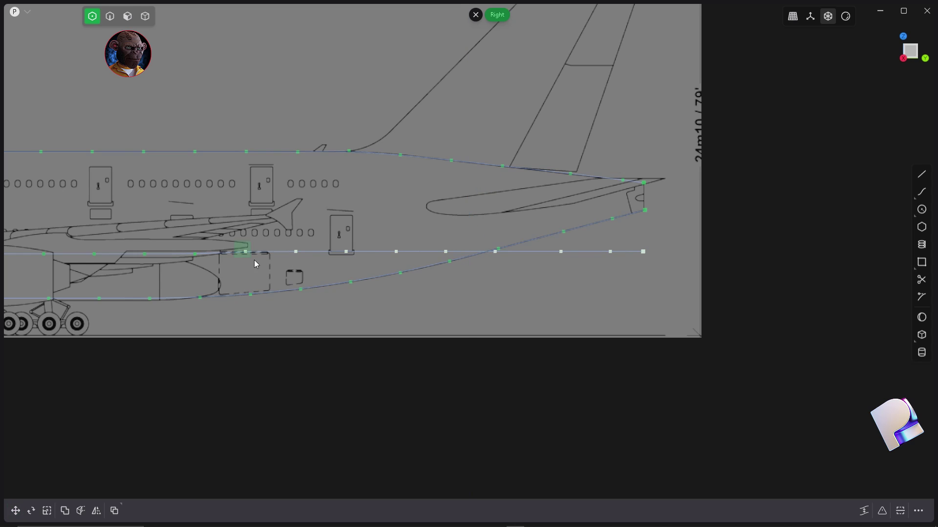
# - Raise the side outline's rear control points behind the cargo door about 0.032 m along Z and lower them about 0.011 m
pyautogui.press('g')
pyautogui.press('z')
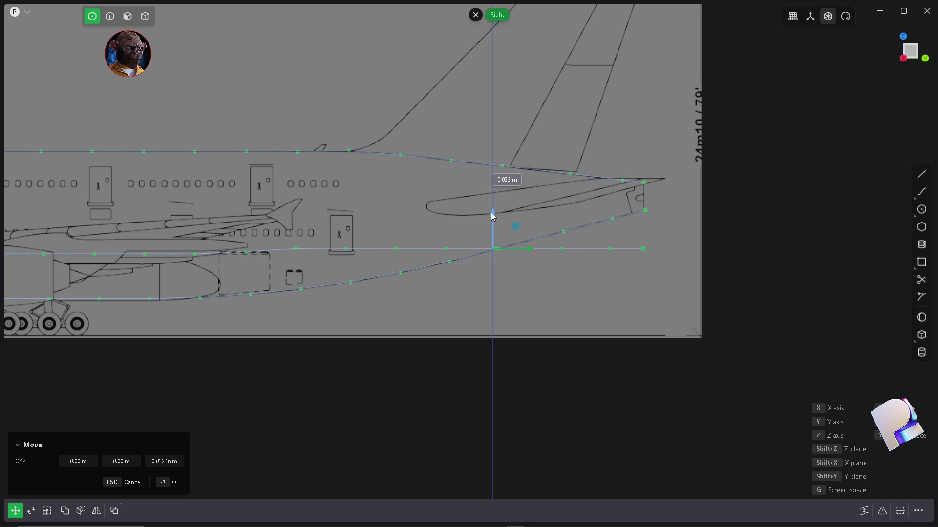
pyautogui.rightClick(429, 252)
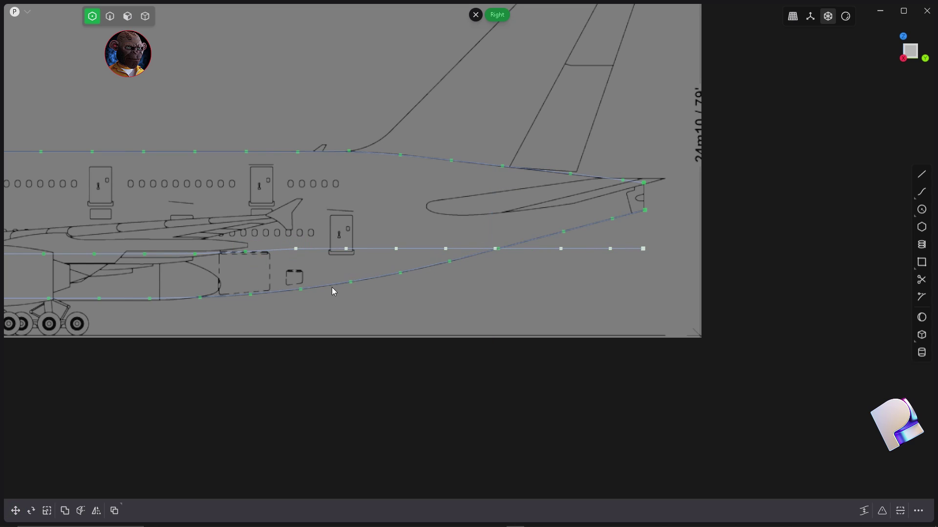
pyautogui.press('g')
pyautogui.press('z')
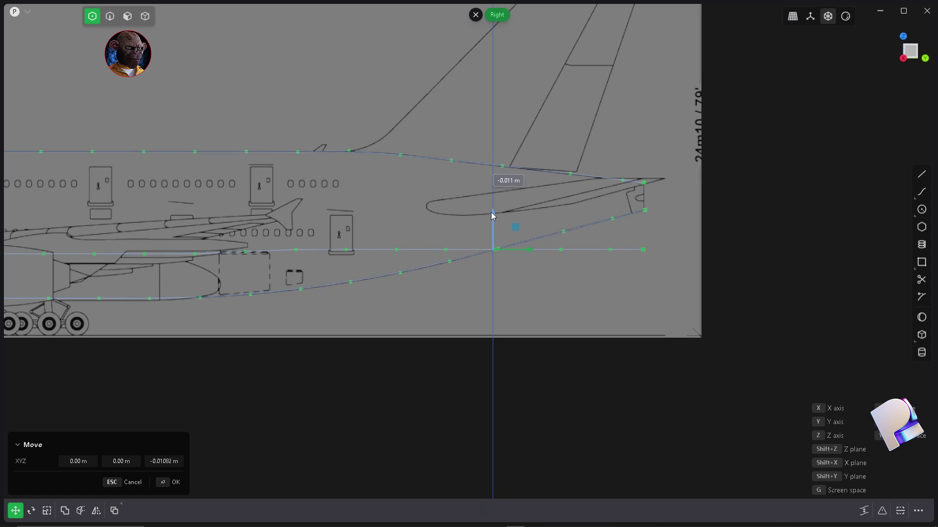
pyautogui.press('Escape')
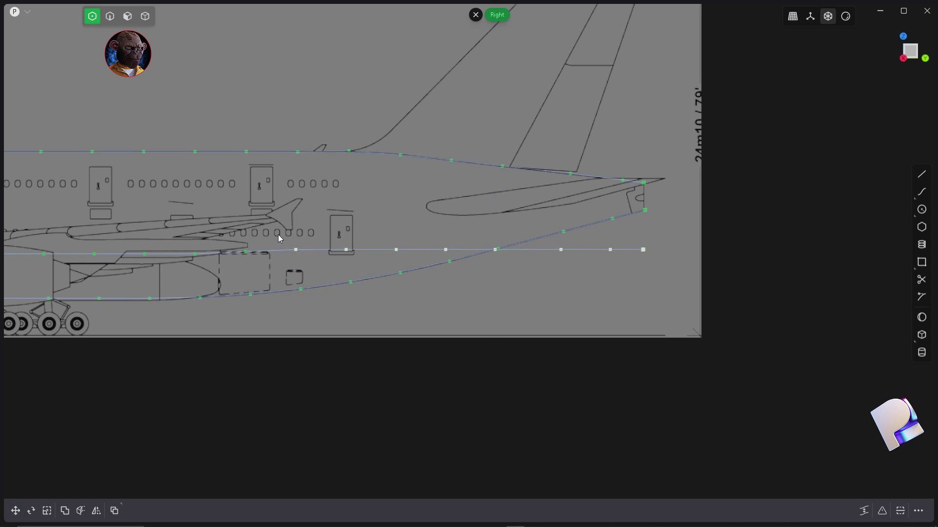
# - Bend the side outline up toward the tail by raising progressively smaller rear point groups along Z, the last about 0.060 m
pyautogui.press('g')
pyautogui.press('z')
pyautogui.click(517, 212)
pyautogui.press('g')
pyautogui.press('z')
pyautogui.click(538, 203)
pyautogui.press('g')
pyautogui.press('z')
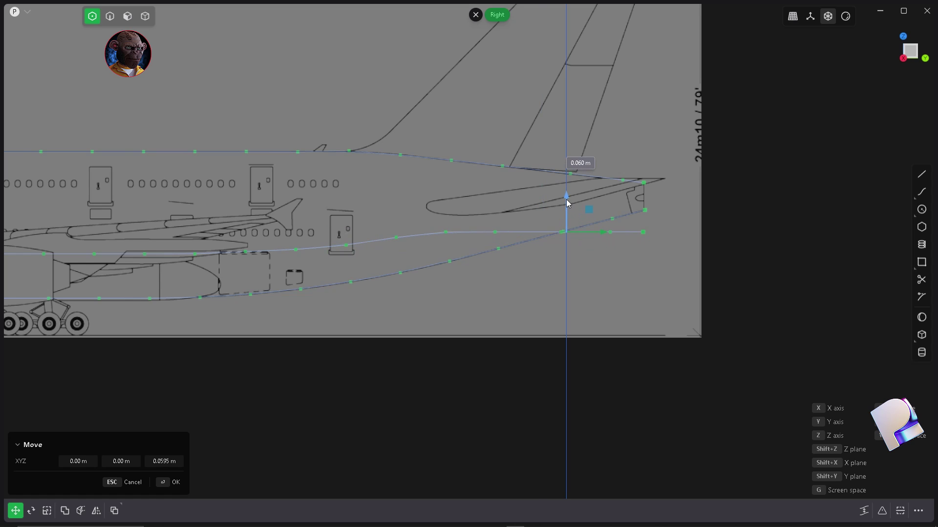
pyautogui.rightClick(560, 203)
# - Continue the side outline's upward slope by dropping the foremost point from the selection and raising the rest, point by point
pyautogui.keyDown('ctrl'); pyautogui.click(445, 229); pyautogui.keyUp('ctrl')
pyautogui.press('g')
pyautogui.moveTo(589, 195); pyautogui.dragTo(631, 169)
pyautogui.rightClick(586, 188)
pyautogui.keyDown('ctrl'); pyautogui.click(495, 221); pyautogui.keyUp('ctrl')
pyautogui.press('g')
pyautogui.rightClick(611, 180)
pyautogui.keyDown('ctrl'); pyautogui.click(561, 212); pyautogui.keyUp('ctrl')
pyautogui.press('g')
pyautogui.rightClick(630, 169)
# - Raise the side outline's rearmost control point about 0.063 m along Z, between the upper and lower outline ends
pyautogui.scroll(5, 608, 195)
pyautogui.press('g')
pyautogui.press('z')
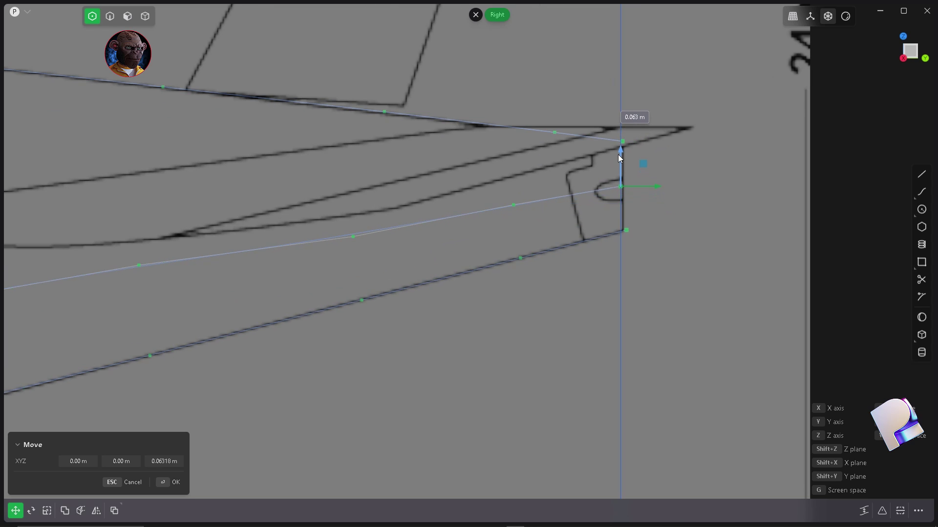
# - Move the side outline's control point below the tailplane about 0.013 m along Z to straighten the curve
pyautogui.scroll(-2, 572, 227)
pyautogui.click(396, 252)
pyautogui.scroll(3, 395, 252)
pyautogui.click(436, 221)
pyautogui.press('g')
pyautogui.press('z')
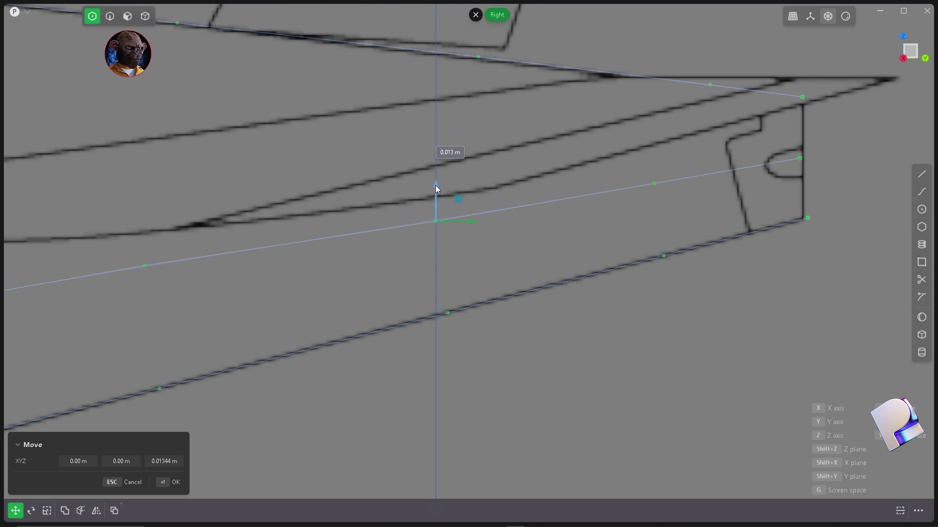
# - Adjust the height of the side outline's control point at the rear door to smooth the bend
pyautogui.scroll(-5, 588, 213)
pyautogui.scroll(-3, 414, 243)
pyautogui.scroll(4, 588, 247)
pyautogui.scroll(-2, 399, 259)
pyautogui.scroll(4, 400, 260)
pyautogui.click(337, 252)
pyautogui.click(344, 246)
pyautogui.press('g')
pyautogui.press('z')
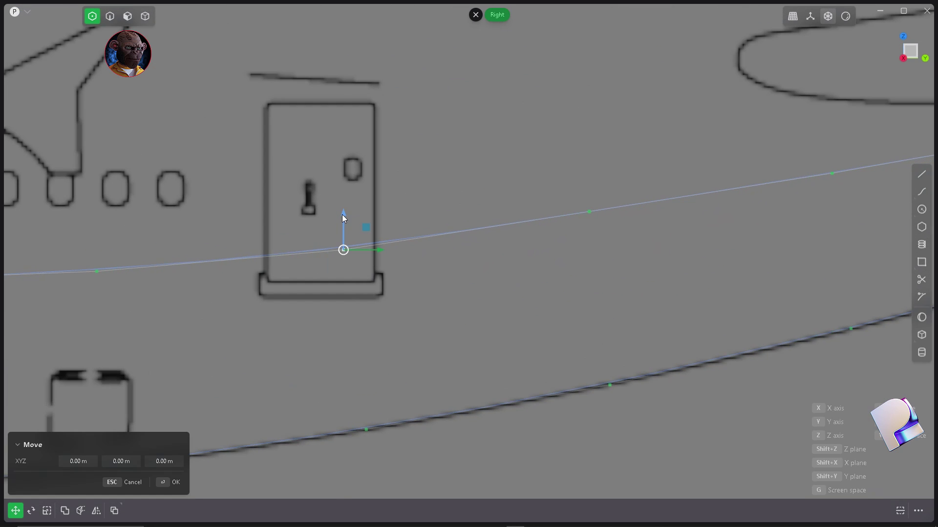
pyautogui.moveTo(342, 211); pyautogui.dragTo(314, 221)
pyautogui.scroll(-4, 426, 201)
pyautogui.scroll(5, 225, 221)
pyautogui.rightClick(225, 221)
# - Move the side outline's control point just ahead of the rear door about 0.007 m along Z
pyautogui.click(314, 256)
pyautogui.press('g')
pyautogui.scroll(-5, 337, 239)
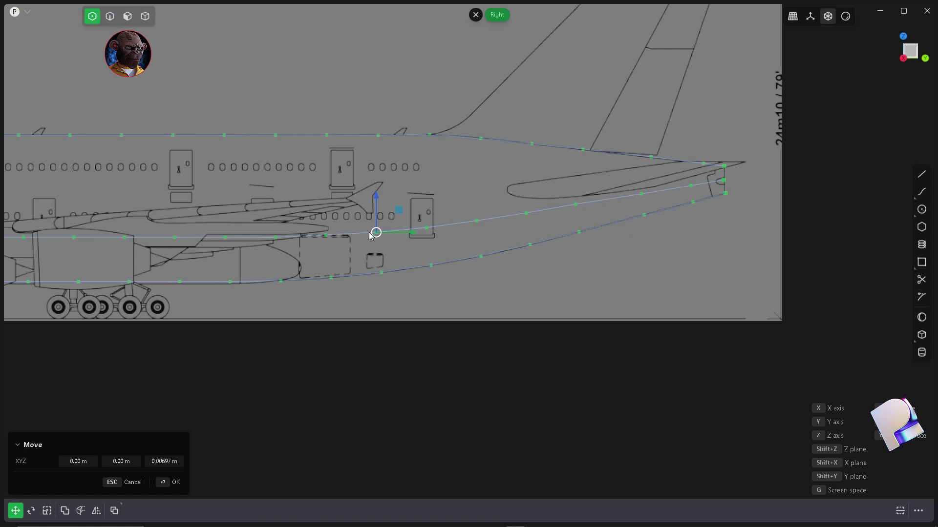
pyautogui.click(626, 260)
# - Scale the rear end points of the upper, side and lower outlines flat along Y to align them at the tail
pyautogui.press('2')
pyautogui.scroll(3, 748, 179)
pyautogui.scroll(5, 750, 181)
pyautogui.press('1')
pyautogui.moveTo(741, 107); pyautogui.dragTo(651, 324)
pyautogui.press('s')
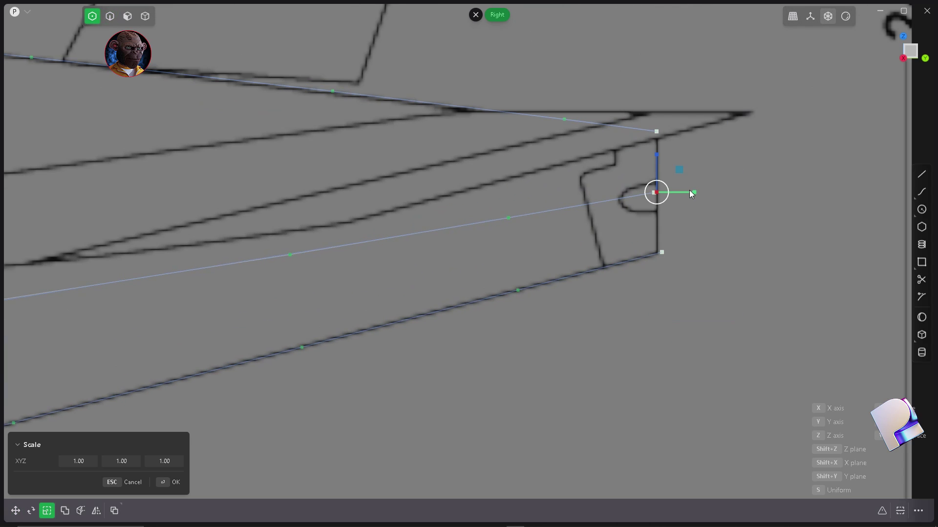
pyautogui.moveTo(695, 192); pyautogui.dragTo(661, 194)
pyautogui.click(656, 194)
pyautogui.press('Return')
pyautogui.scroll(-10, 681, 234)
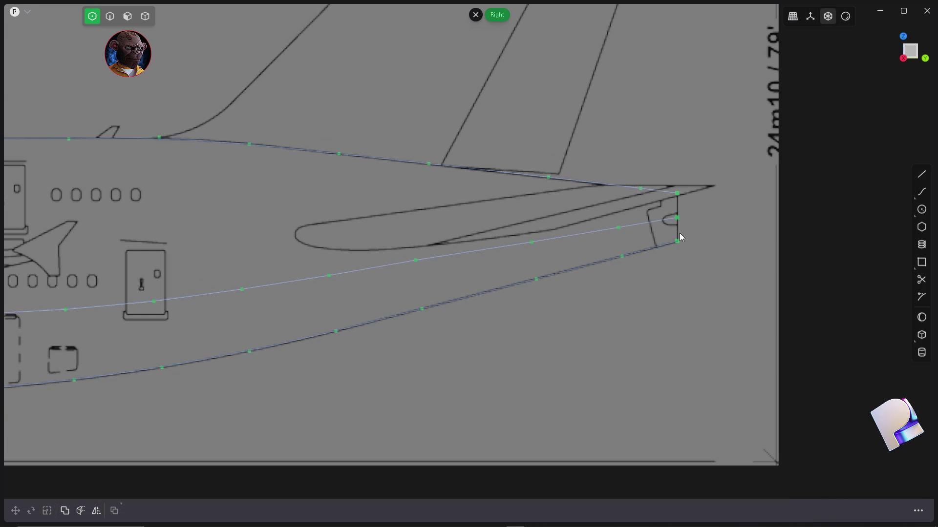
# - Try to loft a fuselage surface through the two side outlines and the lower outline
pyautogui.scroll(5, 228, 235)
pyautogui.moveTo(286, 303); pyautogui.dragTo(402, 282, button='middle')
pyautogui.press('2')
pyautogui.click(386, 272)
pyautogui.keyDown('shift'); pyautogui.click(409, 244); pyautogui.keyUp('shift')
pyautogui.keyDown('shift'); pyautogui.click(398, 124); pyautogui.keyUp('shift')
pyautogui.click(407, 155)
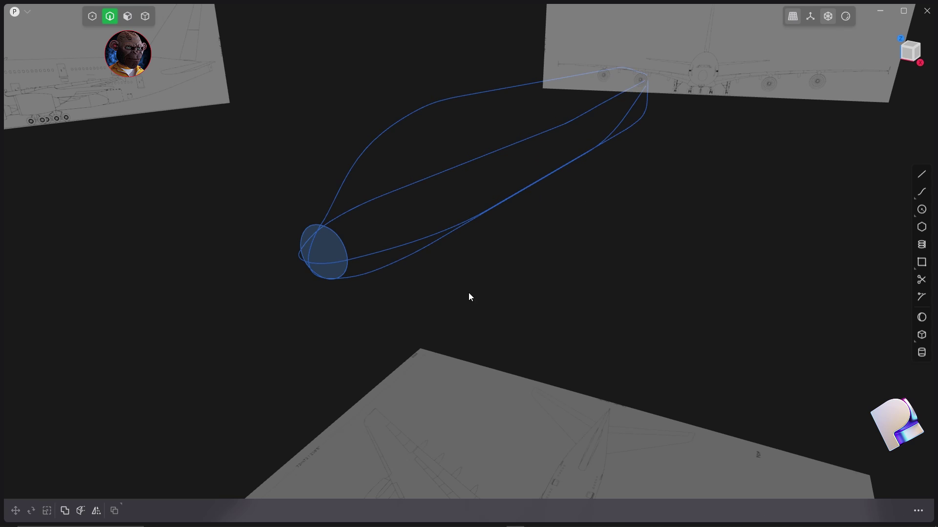
pyautogui.click(412, 257)
pyautogui.keyDown('shift'); pyautogui.click(431, 104); pyautogui.keyUp('shift')
pyautogui.keyDown('shift'); pyautogui.click(420, 181); pyautogui.keyUp('shift')
pyautogui.press('l')
# - Check the loft preview against the front blueprint and around the nose section, and cancel the loft
pyautogui.moveTo(461, 275); pyautogui.dragTo(512, 251, button='middle')
pyautogui.press('KP_1')
pyautogui.scroll(5, 471, 107)
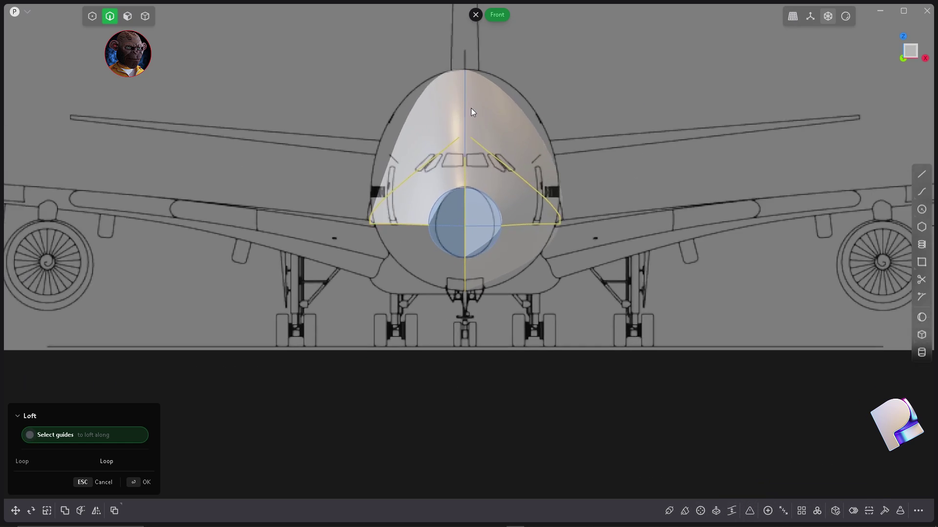
pyautogui.scroll(-7, 472, 169)
pyautogui.moveTo(511, 251); pyautogui.dragTo(423, 117, button='middle')
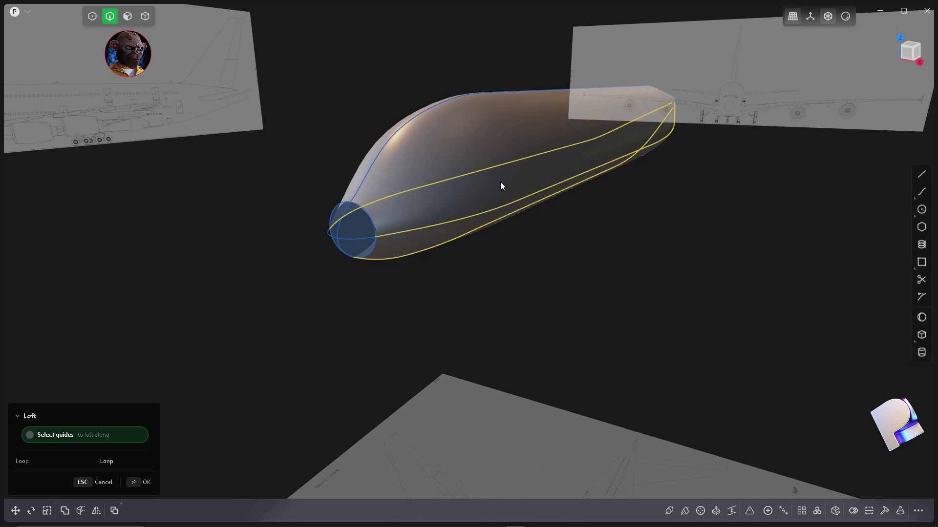
pyautogui.scroll(3, 537, 117)
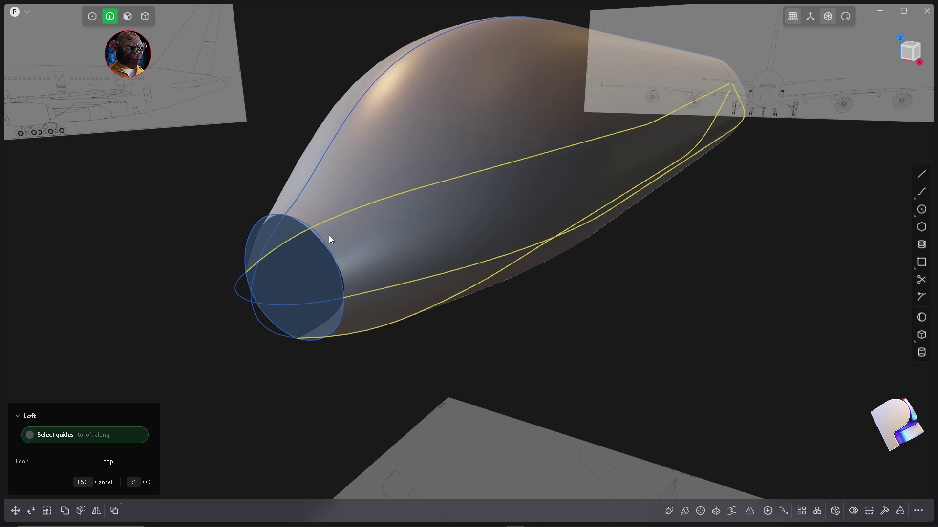
pyautogui.moveTo(317, 236); pyautogui.dragTo(434, 336, button='middle')
pyautogui.press('Escape')
pyautogui.click(428, 329)
# - Draw a vertical line along Z through the fuselage centre in the front view, from above the roof to below the wheels
pyautogui.scroll(-4, 433, 334)
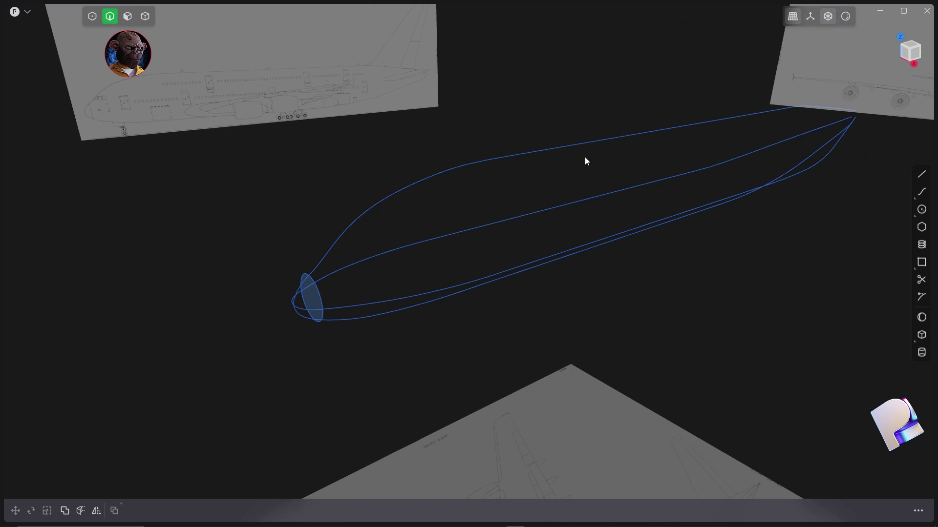
pyautogui.moveTo(552, 315); pyautogui.dragTo(582, 303, button='middle')
pyautogui.press('KP_1')
pyautogui.scroll(5, 534, 192)
pyautogui.scroll(-2, 503, 246)
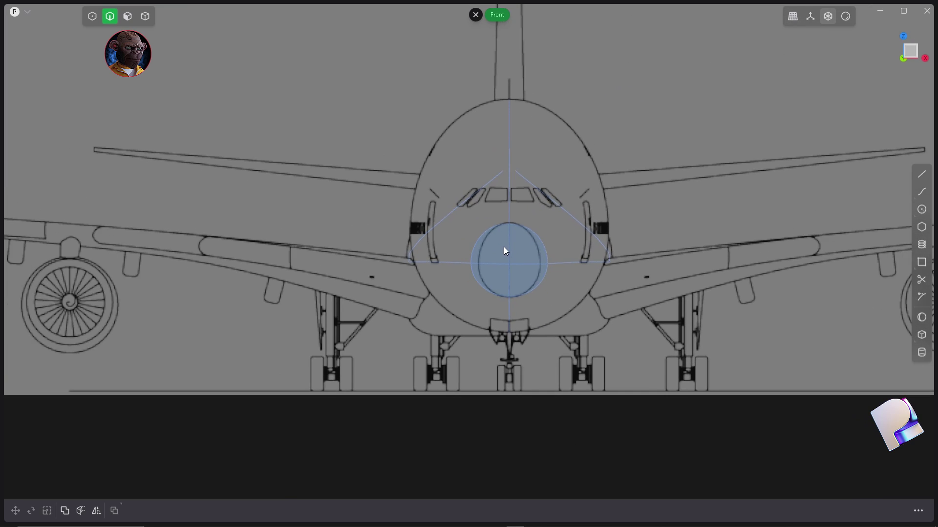
pyautogui.click(922, 175)
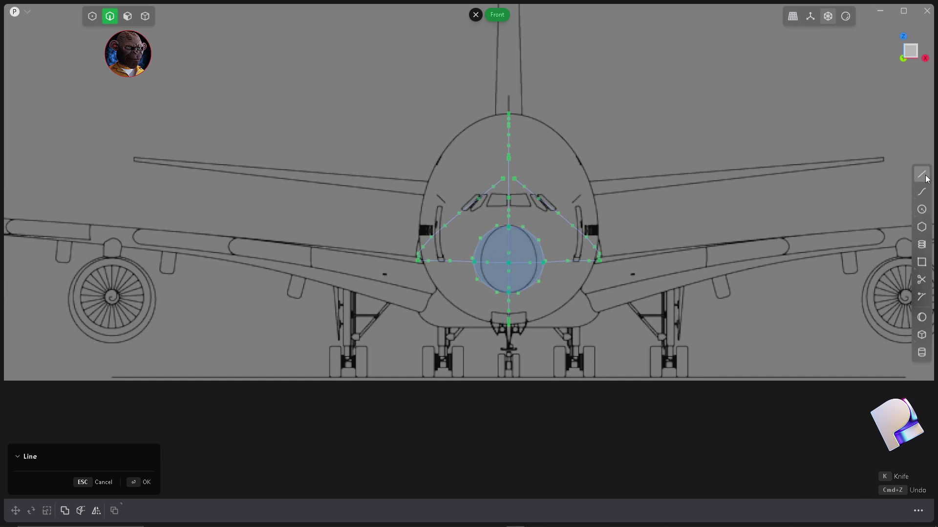
pyautogui.click(508, 58)
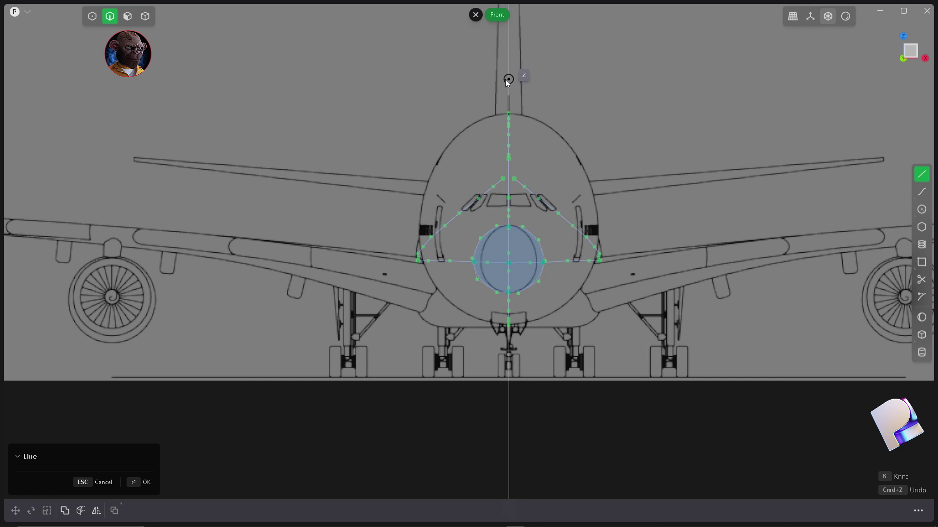
pyautogui.click(509, 391)
# - Rotate a copy of the vertical line into a horizontal line so the two guide lines form a cross
pyautogui.press('g')
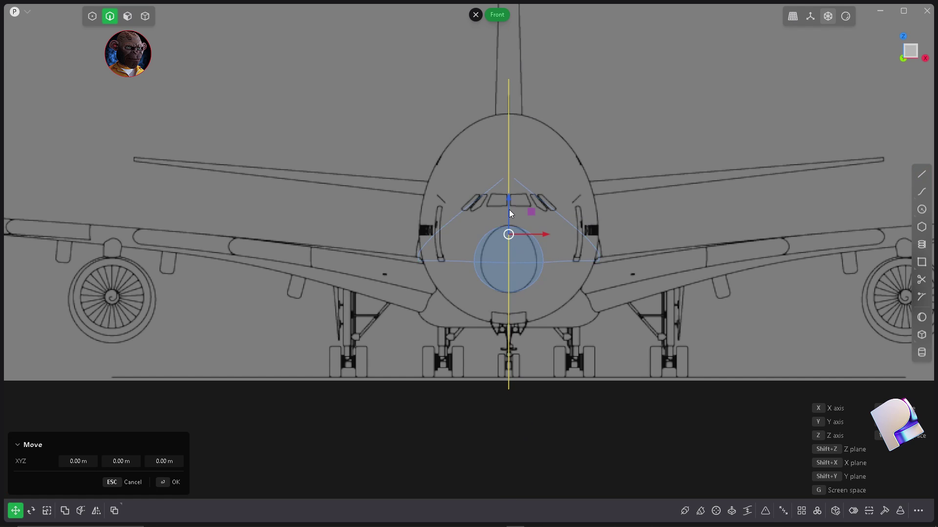
pyautogui.press('r')
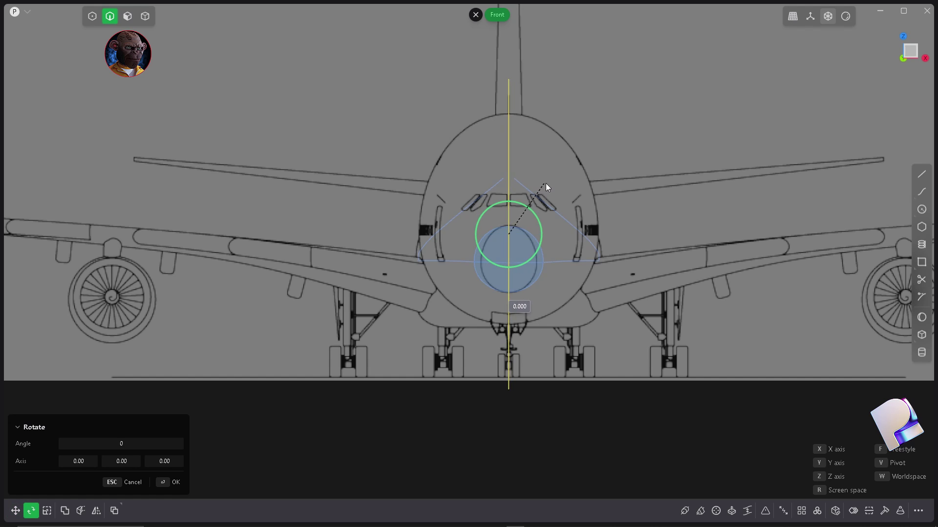
pyautogui.keyDown('ctrl'); pyautogui.click(667, 276); pyautogui.keyUp('ctrl')
pyautogui.rightClick(590, 300)
pyautogui.moveTo(590, 301); pyautogui.dragTo(527, 345, button='middle')
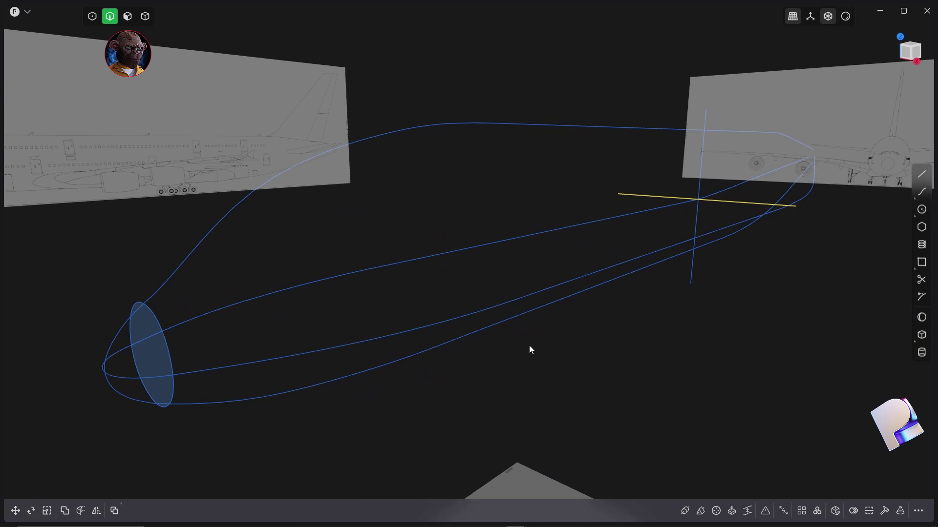
# - Move both crossed guide lines about -4.407 m along Y and -0.205 m along Z, onto the fuselage ahead of the second door
pyautogui.keyDown('shift'); pyautogui.click(694, 221); pyautogui.keyUp('shift')
pyautogui.press('g')
pyautogui.moveTo(687, 235); pyautogui.dragTo(708, 293, button='middle')
pyautogui.press('y')
pyautogui.moveTo(581, 281); pyautogui.dragTo(514, 200, button='middle')
pyautogui.press('z')
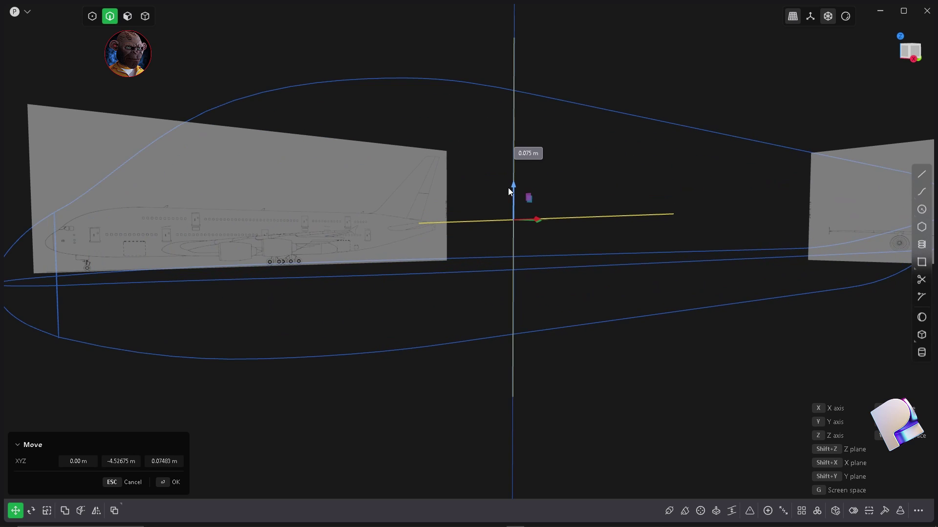
pyautogui.click(495, 256)
pyautogui.moveTo(472, 316); pyautogui.dragTo(505, 353, button='middle')
pyautogui.press('KP_3')
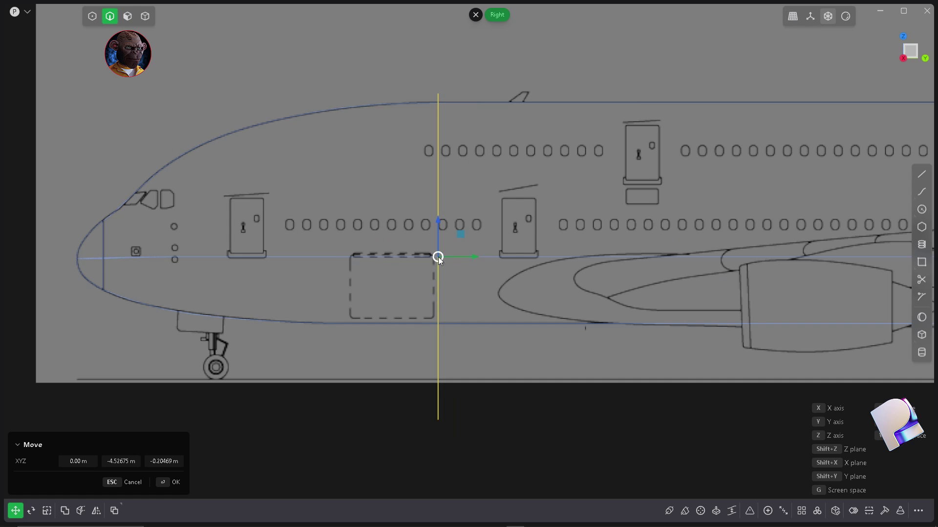
pyautogui.scroll(20, 439, 257)
pyautogui.scroll(-5, 287, 268)
pyautogui.moveTo(287, 268); pyautogui.dragTo(438, 346, button='middle')
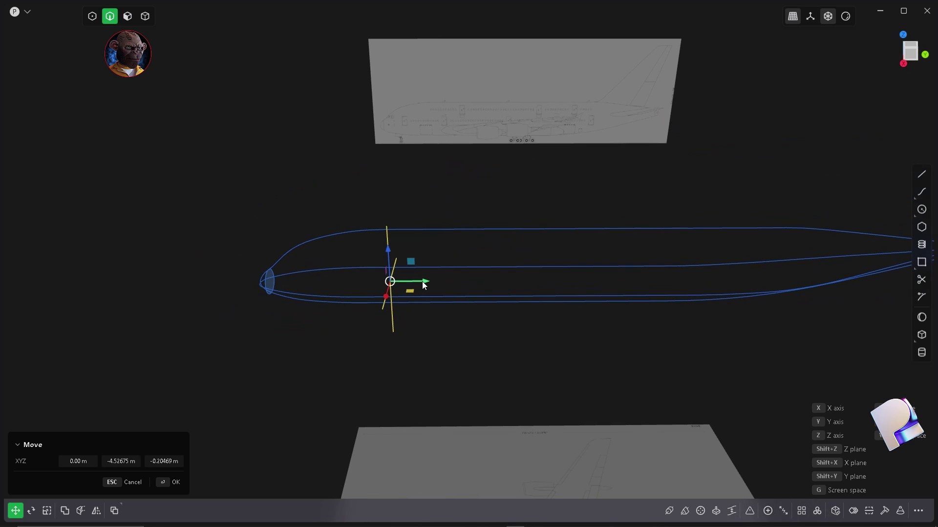
pyautogui.moveTo(423, 285)
pyautogui.mouseDown()
pyautogui.moveTo(749, 291)
pyautogui.moveTo(324, 291)
pyautogui.moveTo(835, 294)
pyautogui.moveTo(586, 306)
pyautogui.moveTo(465, 303)
pyautogui.moveTo(418, 292)
pyautogui.mouseUp()
# - Try to draw a closed cross-section curve through the four fuselage outlines behind the crossed guide lines
pyautogui.moveTo(483, 366); pyautogui.dragTo(463, 174, button='middle')
pyautogui.scroll(4, 404, 281)
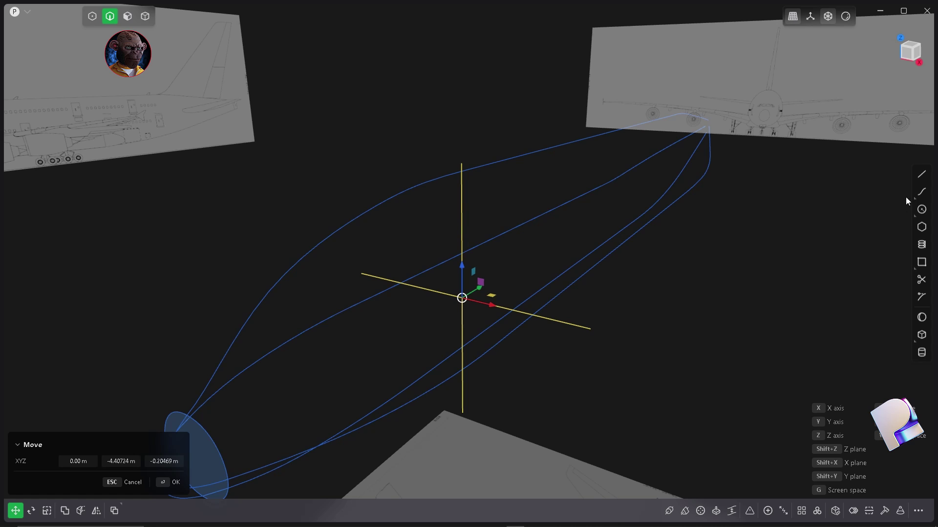
pyautogui.click(921, 192)
pyautogui.moveTo(868, 228); pyautogui.dragTo(651, 299, button='middle')
pyautogui.click(537, 167)
pyautogui.click(545, 315)
pyautogui.click(529, 324)
pyautogui.click(536, 253)
pyautogui.click(526, 174)
pyautogui.press('Return')
pyautogui.press('KP_3')
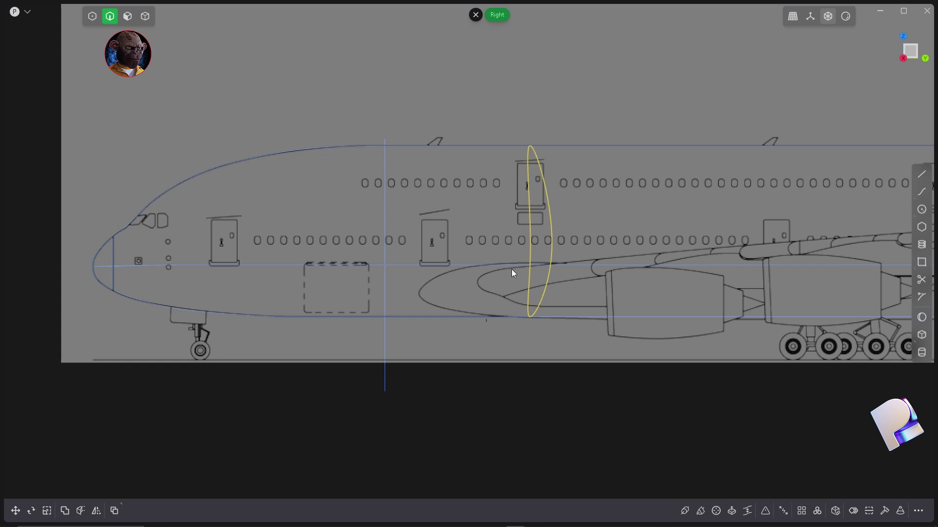
pyautogui.moveTo(472, 261); pyautogui.dragTo(602, 219, button='middle')
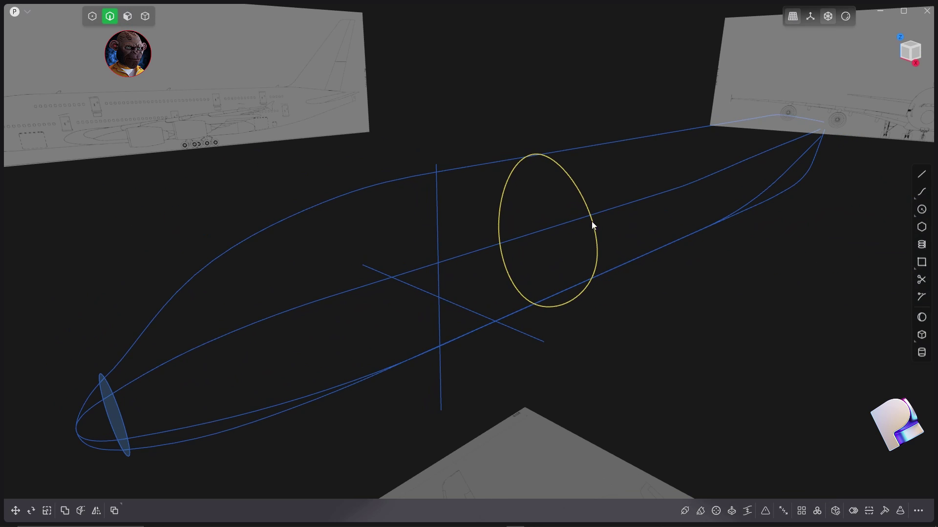
pyautogui.press('Delete')
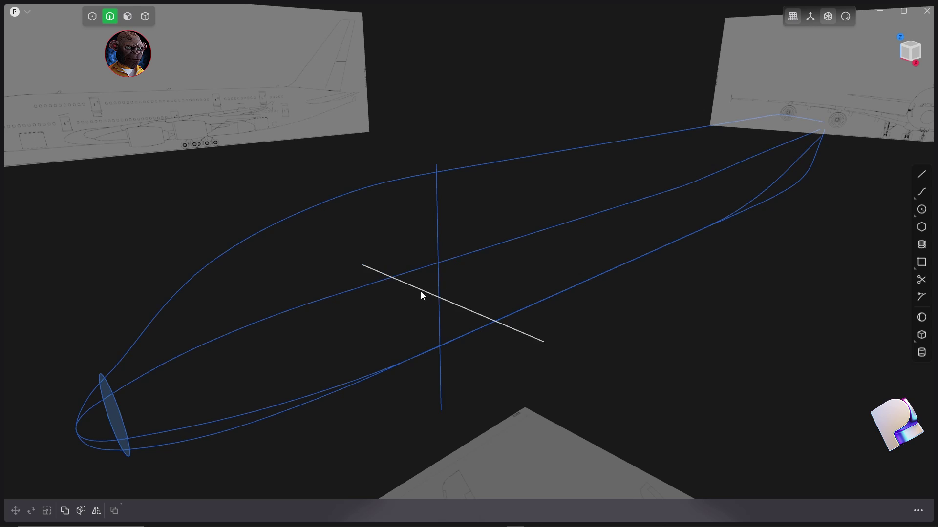
# - Draw a closed curve through the four points where the crossed guide lines intersect the upper, side and lower fuselage outlines
pyautogui.click(921, 191)
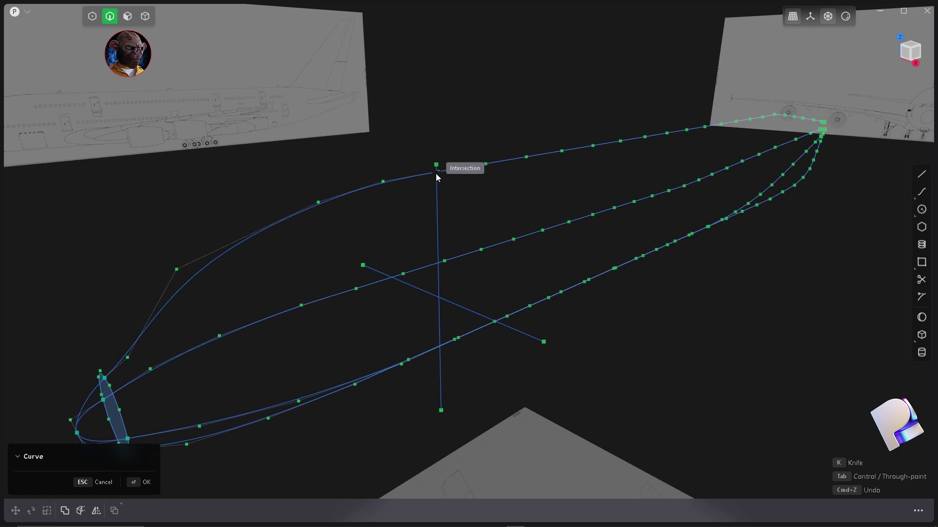
pyautogui.click(436, 175)
pyautogui.click(495, 322)
pyautogui.moveTo(495, 322); pyautogui.dragTo(472, 348, button='middle')
pyautogui.click(472, 347)
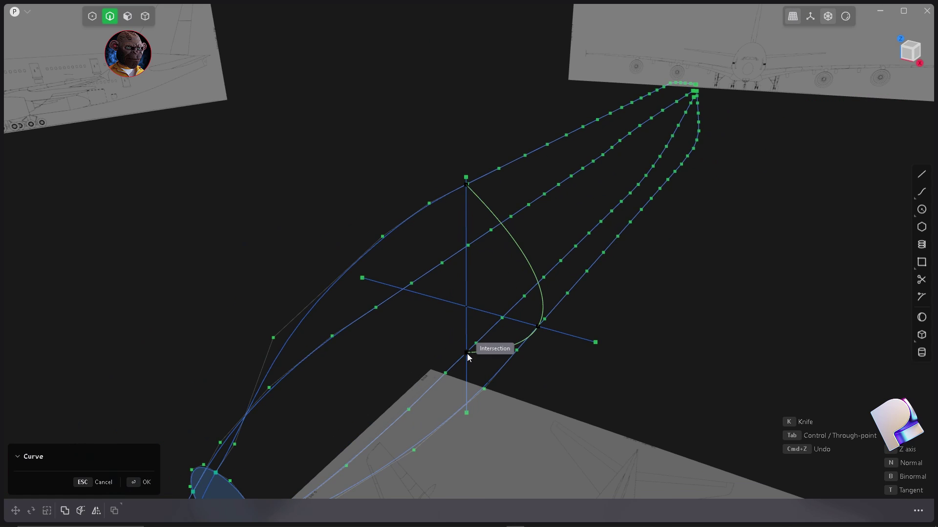
pyautogui.scroll(3, 477, 192)
pyautogui.click(477, 193)
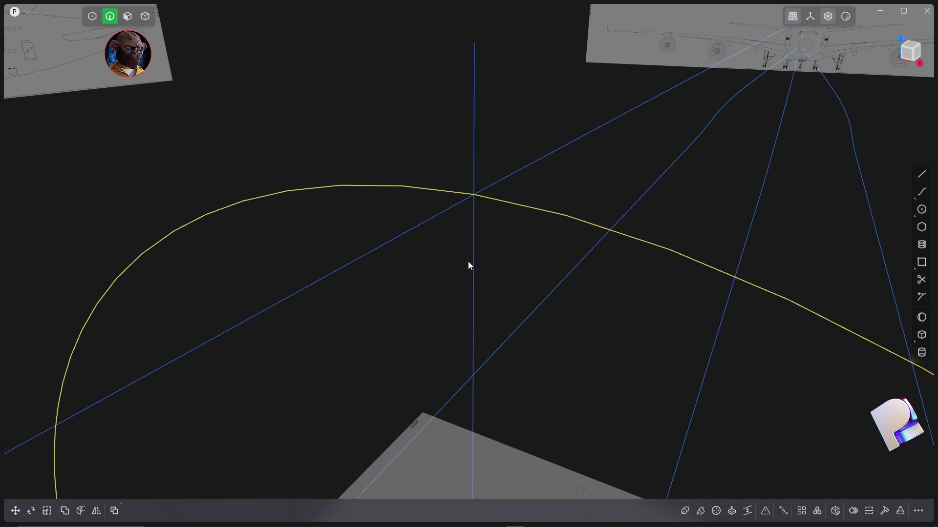
pyautogui.scroll(-5, 470, 279)
# - Move the crossed guide lines about -2.391 m along Y to just behind the elliptical nose section
pyautogui.press('KP_1')
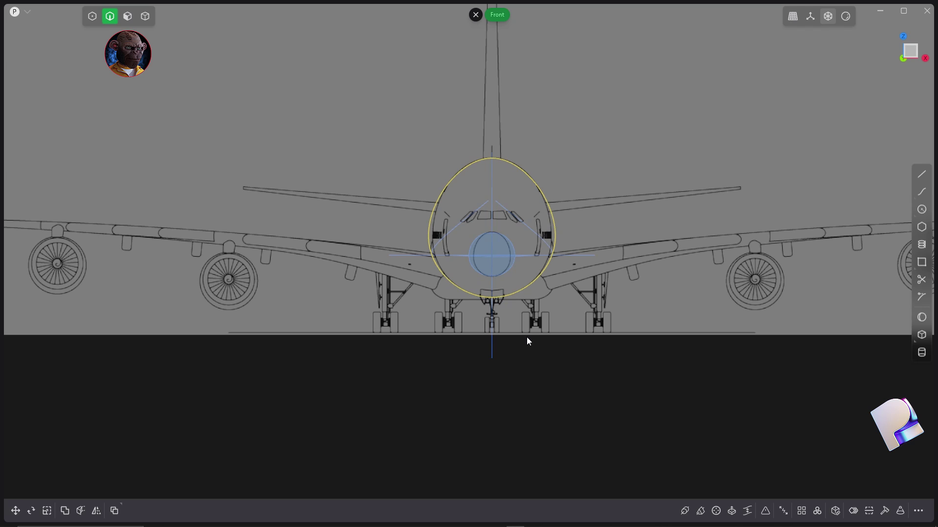
pyautogui.press('KP_3')
pyautogui.scroll(4, 371, 246)
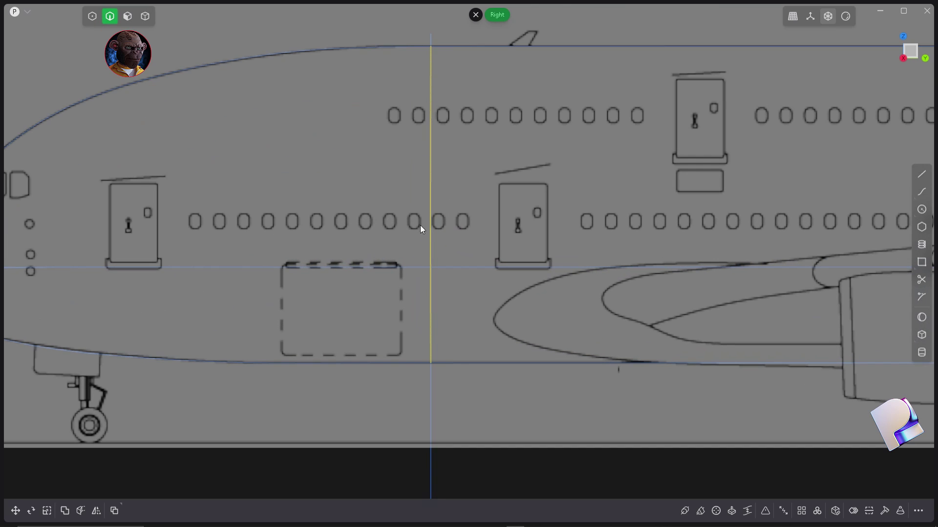
pyautogui.scroll(-5, 425, 146)
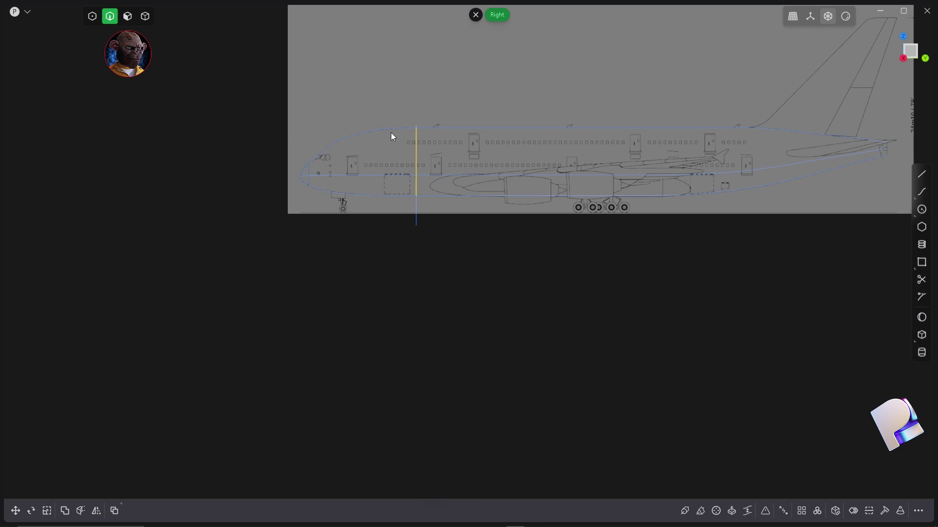
pyautogui.moveTo(513, 331); pyautogui.dragTo(425, 271, button='middle')
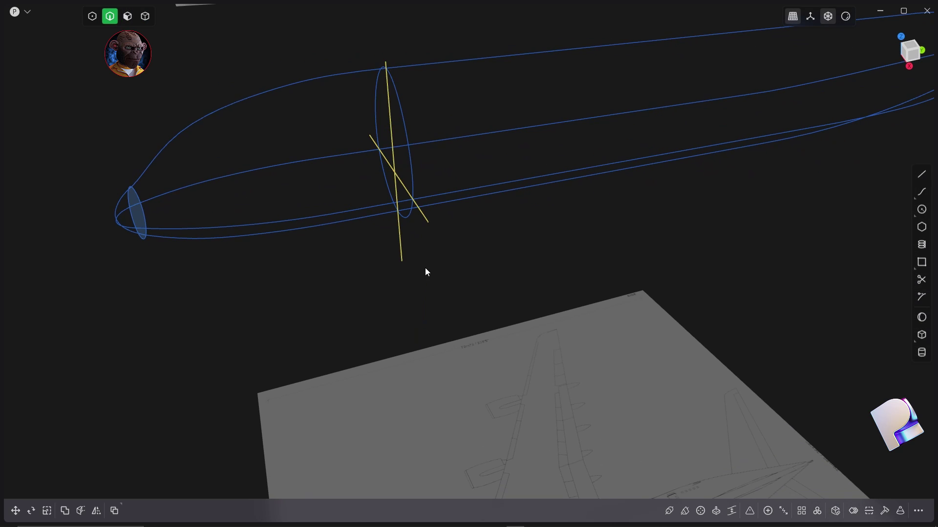
pyautogui.press('KP_3')
pyautogui.press('g')
pyautogui.moveTo(618, 207); pyautogui.dragTo(283, 230)
pyautogui.scroll(3, 278, 233)
pyautogui.moveTo(284, 234); pyautogui.dragTo(493, 341, button='middle')
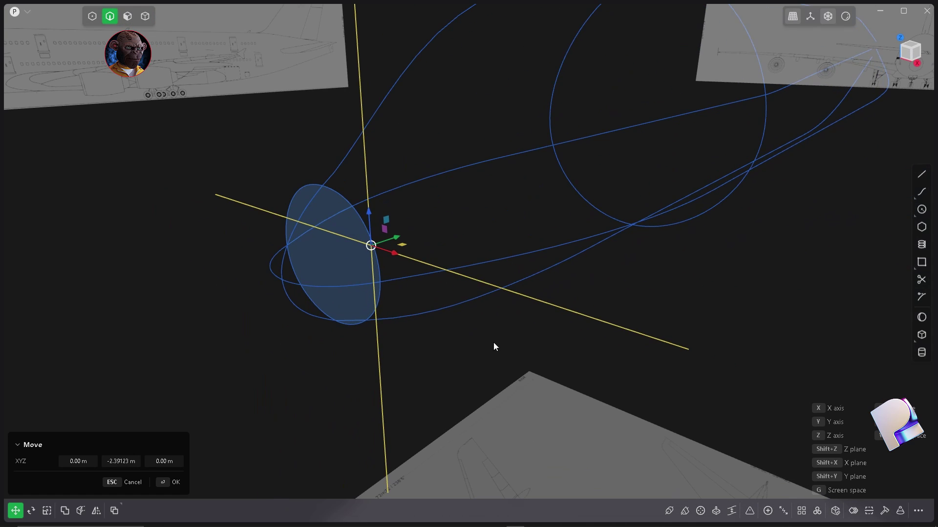
# - Draw a closed cross-section curve behind the nose ellipse, through the four outlines where the relocated guide lines cross them
pyautogui.click(922, 192)
pyautogui.click(362, 133)
pyautogui.moveTo(422, 199); pyautogui.dragTo(380, 206, button='middle')
pyautogui.moveTo(324, 254); pyautogui.dragTo(352, 296, button='middle')
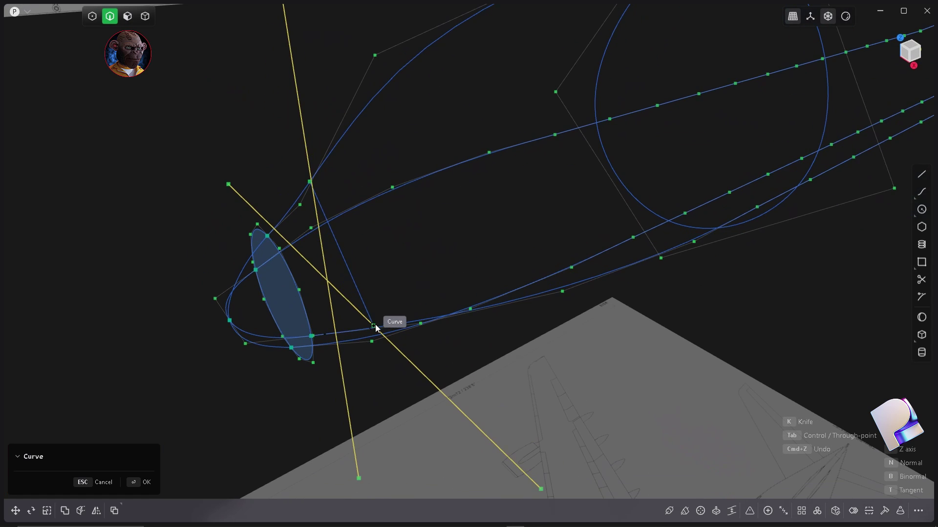
pyautogui.scroll(10, 380, 326)
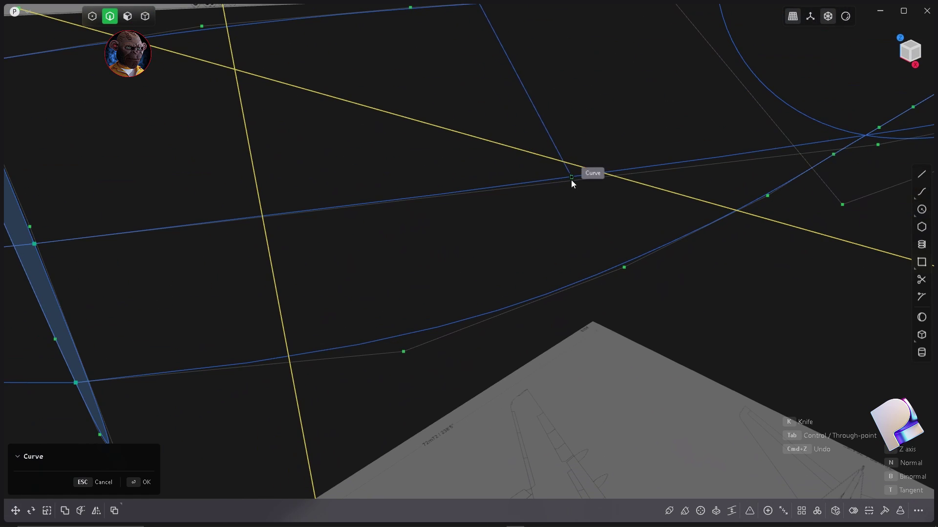
pyautogui.click(596, 178)
pyautogui.moveTo(541, 259); pyautogui.dragTo(353, 279, button='middle')
pyautogui.scroll(-6, 363, 267)
pyautogui.scroll(5, 384, 289)
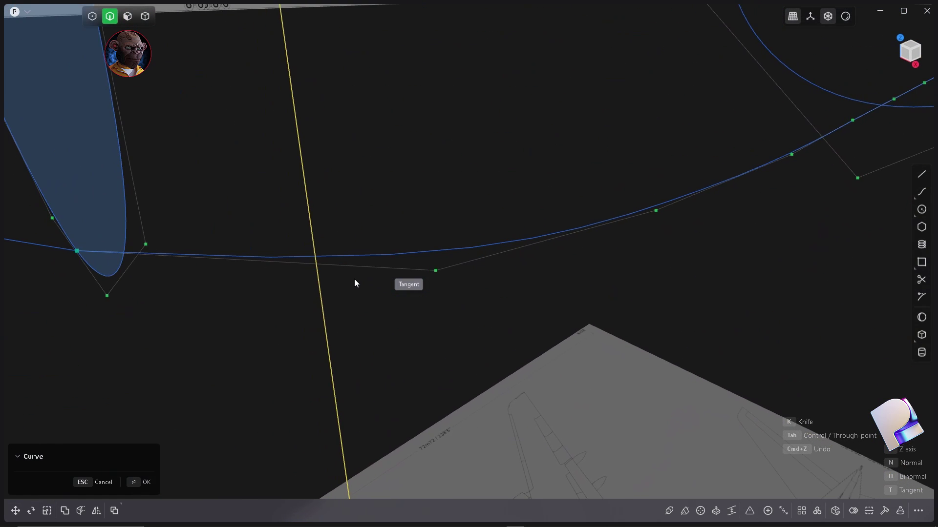
pyautogui.click(316, 256)
pyautogui.scroll(-5, 317, 312)
pyautogui.moveTo(280, 195); pyautogui.dragTo(442, 268, button='middle')
pyautogui.scroll(5, 558, 303)
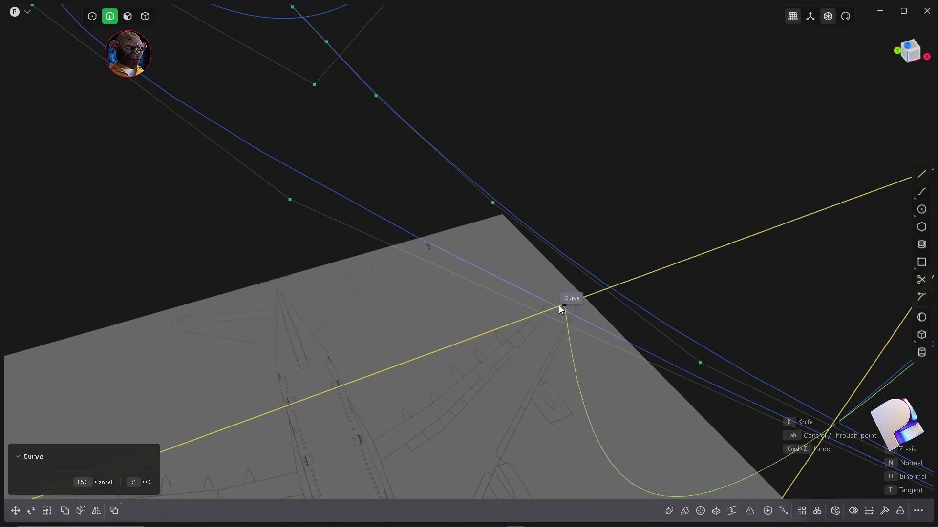
pyautogui.click(564, 312)
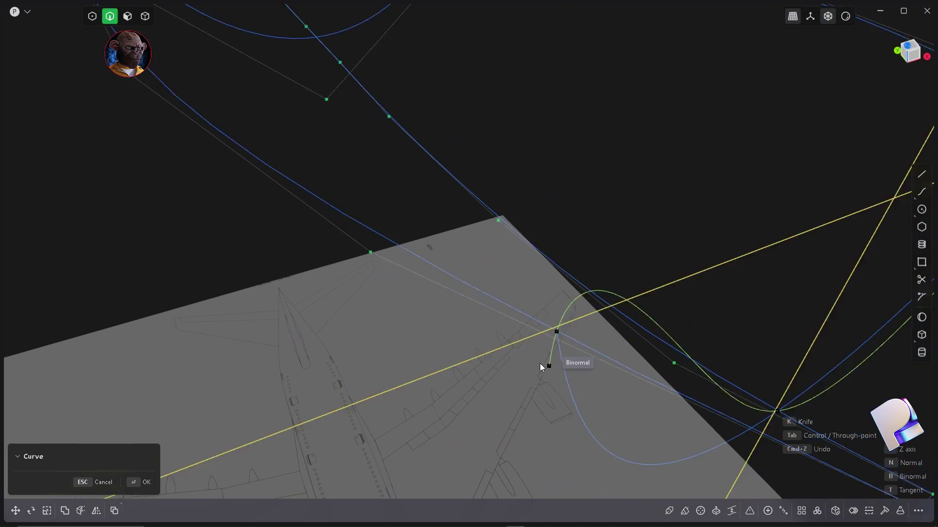
pyautogui.scroll(-5, 546, 367)
pyautogui.scroll(5, 657, 248)
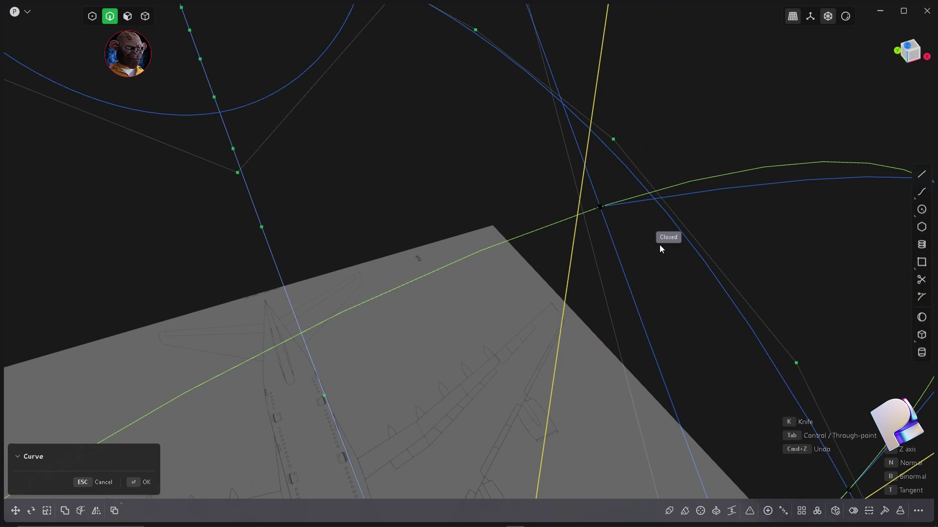
pyautogui.click(601, 206)
pyautogui.scroll(-8, 535, 227)
# - Place a copy of the nose guide lines further back along Y, between the nose section and the large fuselage cross-section
pyautogui.moveTo(535, 226); pyautogui.dragTo(445, 283, button='middle')
pyautogui.click(438, 286)
pyautogui.keyDown('shift'); pyautogui.click(392, 305); pyautogui.keyUp('shift')
pyautogui.moveTo(369, 320); pyautogui.dragTo(299, 240, button='middle')
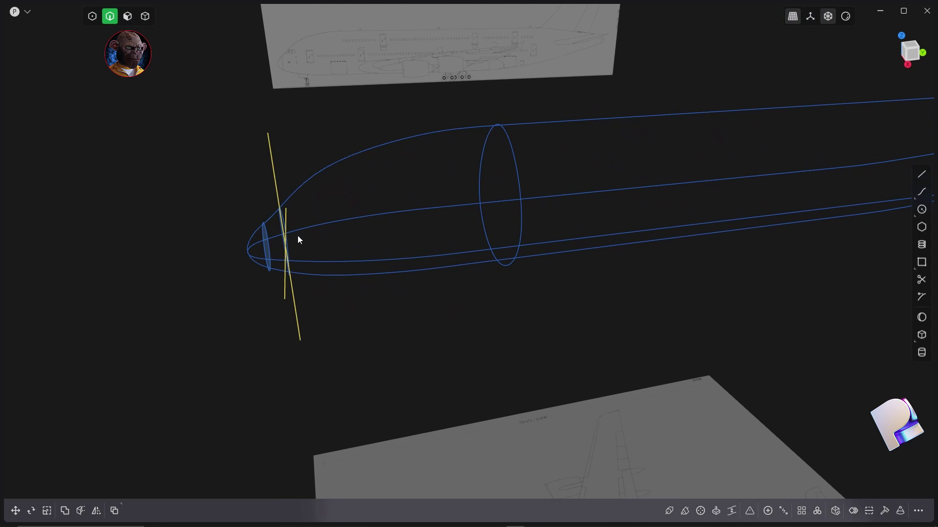
pyautogui.press('g')
pyautogui.press('y')
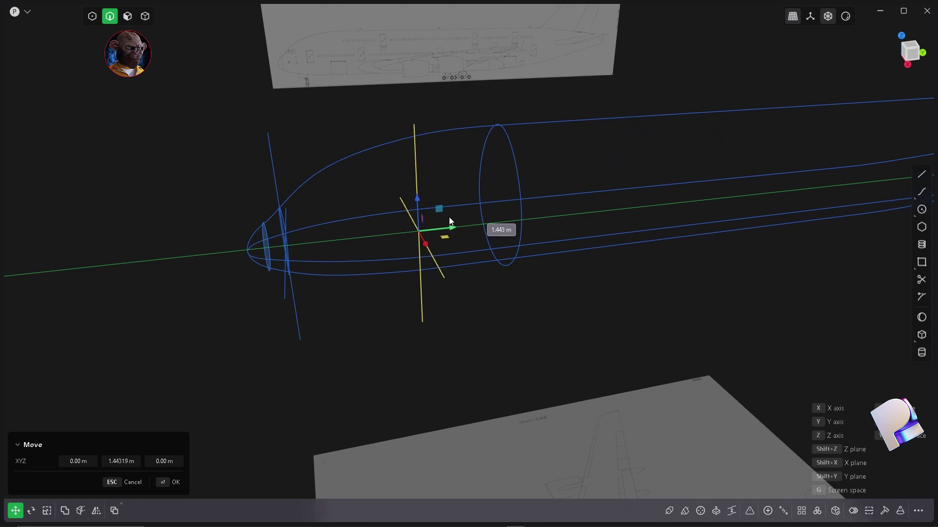
pyautogui.click(427, 217)
pyautogui.moveTo(428, 217); pyautogui.dragTo(447, 300, button='middle')
pyautogui.scroll(4, 430, 304)
# - Draw a closed cross-section curve through the four outline intersections of the copied guide lines ahead of the large fuselage section
pyautogui.click(922, 193)
pyautogui.moveTo(430, 236); pyautogui.dragTo(376, 114, button='middle')
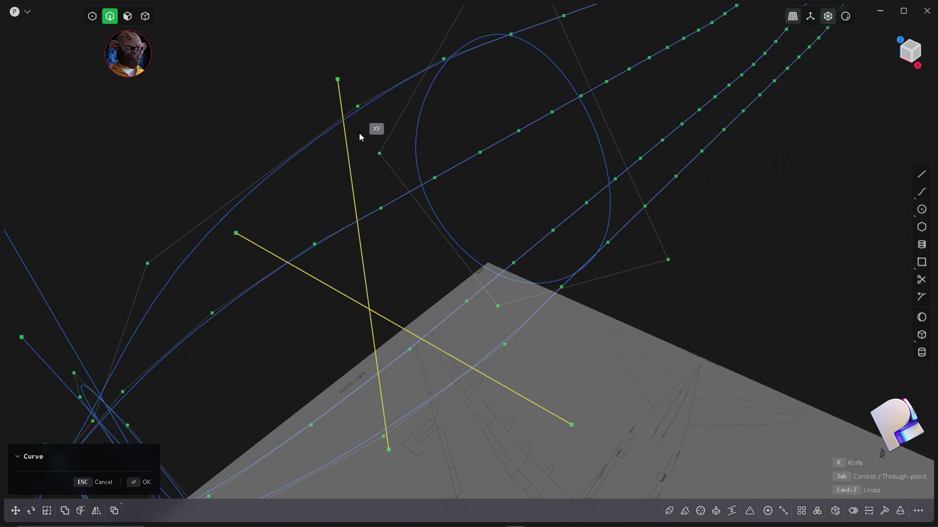
pyautogui.click(343, 120)
pyautogui.click(471, 368)
pyautogui.click(379, 373)
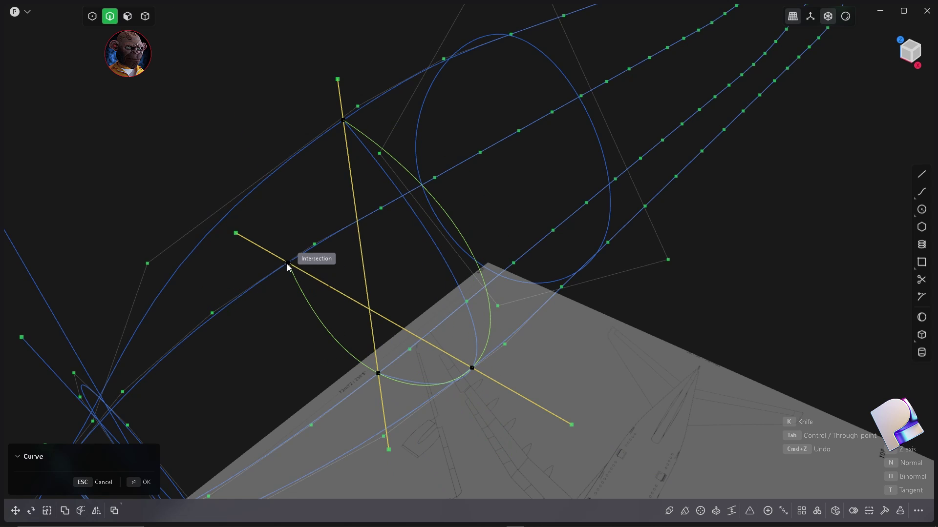
pyautogui.click(288, 264)
pyautogui.click(343, 120)
pyautogui.press('Return')
# - Place a copy of the middle guide lines about 1.195 m back along Y, at the large fuselage cross-section
pyautogui.scroll(-5, 366, 273)
pyautogui.moveTo(397, 311); pyautogui.dragTo(400, 284, button='middle')
pyautogui.scroll(4, 400, 284)
pyautogui.click(359, 309)
pyautogui.keyDown('shift'); pyautogui.click(406, 270); pyautogui.keyUp('shift')
pyautogui.moveTo(434, 315); pyautogui.dragTo(399, 195, button='middle')
pyautogui.press('g')
pyautogui.moveTo(407, 207); pyautogui.dragTo(519, 162)
pyautogui.keyDown('shift'); pyautogui.moveTo(539, 304); pyautogui.dragTo(402, 315, button='middle'); pyautogui.keyUp('shift')
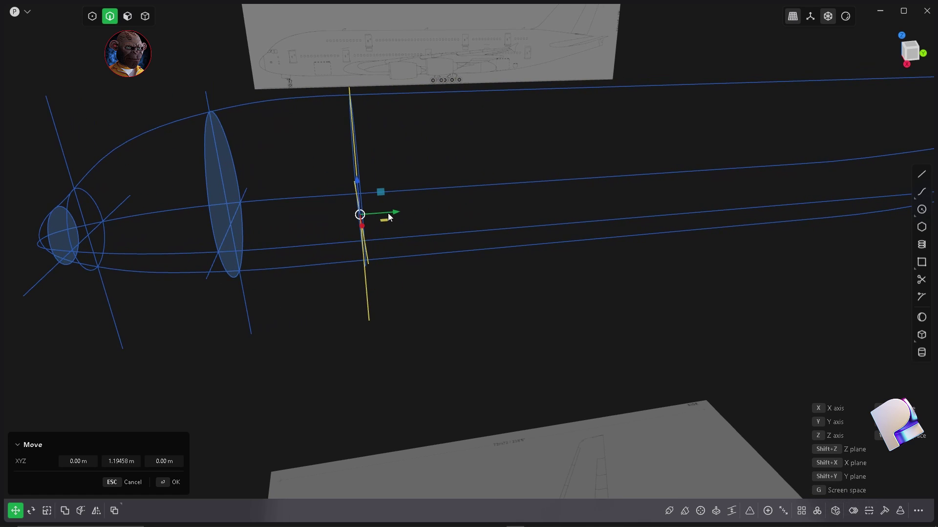
pyautogui.moveTo(394, 215); pyautogui.dragTo(400, 279, button='middle')
pyautogui.press('Return')
# - Duplicate the crossed guide lines at the large cross-section about 3.329 m back along Y to the mid-fuselage
pyautogui.hotkey('shift', 'd')
pyautogui.moveTo(400, 211); pyautogui.dragTo(854, 196)
pyautogui.scroll(-5, 313, 202)
pyautogui.moveTo(605, 283); pyautogui.dragTo(559, 228, button='middle')
pyautogui.moveTo(559, 228); pyautogui.dragTo(455, 222)
pyautogui.moveTo(476, 285); pyautogui.dragTo(468, 259, button='middle')
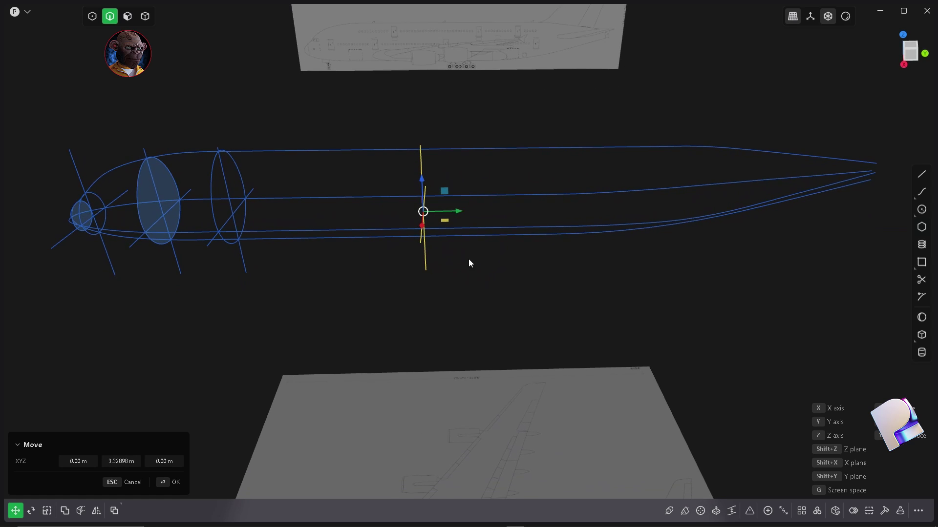
# - Duplicate the mid-fuselage guide lines about 3.02 m back along Y, to where the lower fuselage outline starts rising toward the tail
pyautogui.hotkey('shift', 'd')
pyautogui.moveTo(458, 211); pyautogui.dragTo(658, 205)
pyautogui.press('KP_3')
pyautogui.scroll(5, 745, 246)
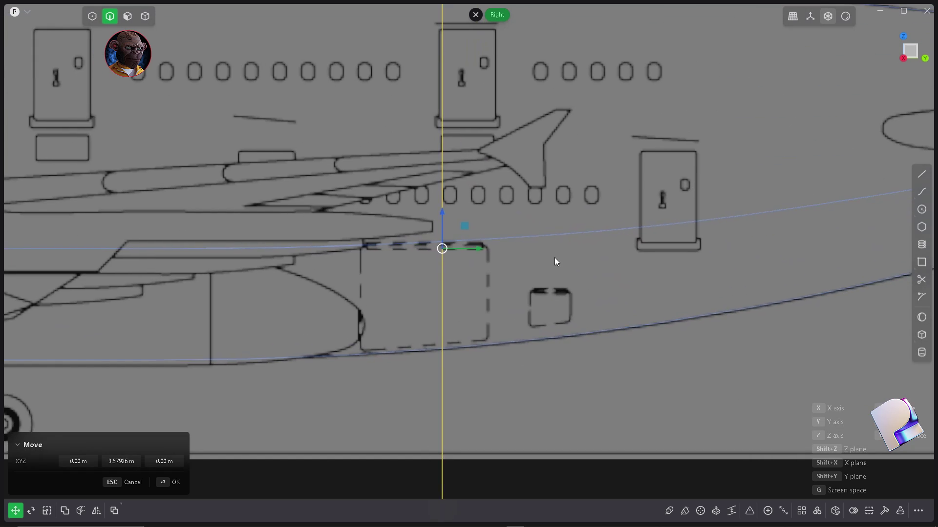
pyautogui.scroll(-4, 554, 257)
pyautogui.moveTo(535, 252); pyautogui.dragTo(473, 253)
pyautogui.scroll(-6, 394, 271)
pyautogui.scroll(2, 521, 254)
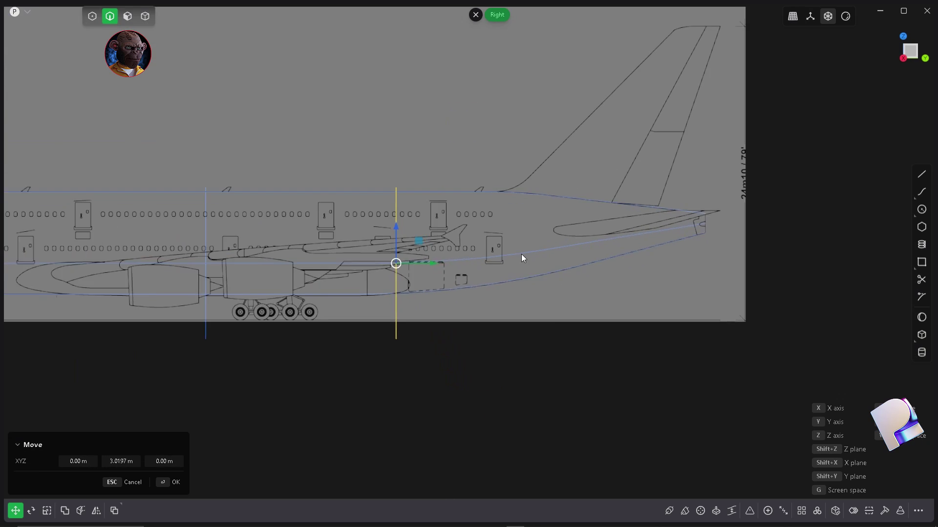
# - Place guide-line copies at the start of the tail taper and about 1.805 m further back, raising the rearmost pair about 0.401 m along Z
pyautogui.scroll(2, 521, 258)
pyautogui.moveTo(391, 264); pyautogui.dragTo(695, 250)
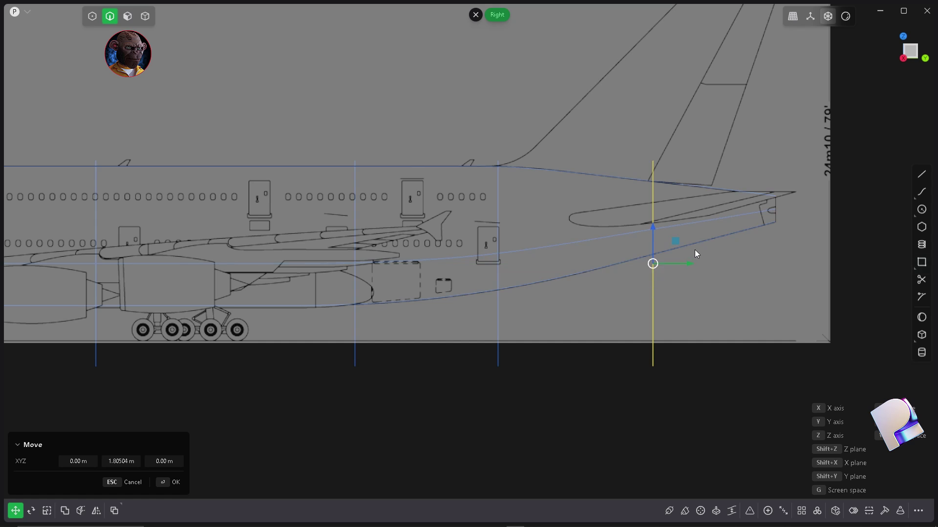
pyautogui.scroll(3, 694, 250)
pyautogui.moveTo(634, 254); pyautogui.dragTo(635, 218)
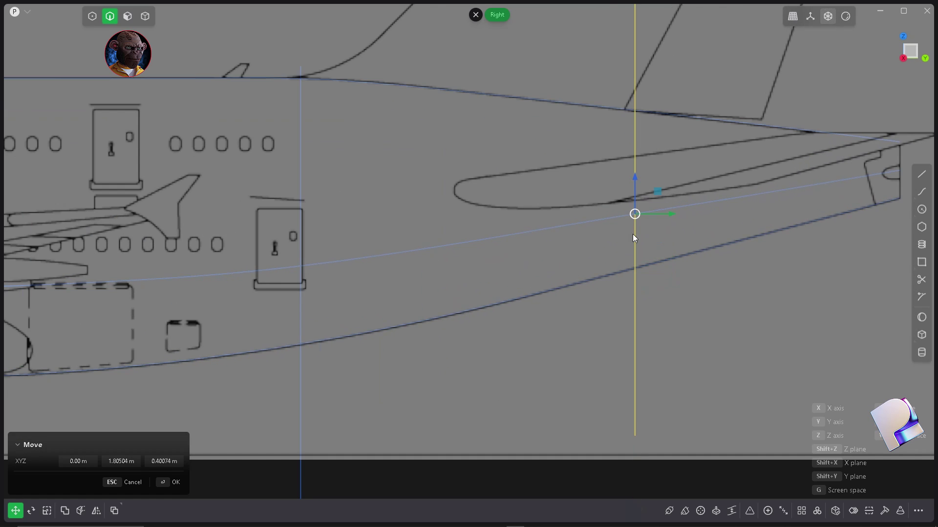
pyautogui.scroll(-3, 634, 264)
pyautogui.rightClick(535, 385)
# - Raise the guide lines at the start of the tail taper about 0.12 m along Z to meet the middle outline
pyautogui.moveTo(536, 388); pyautogui.dragTo(500, 341)
pyautogui.press('KP_3')
pyautogui.keyDown('shift'); pyautogui.click(493, 276); pyautogui.keyUp('shift')
pyautogui.press('KP_3')
pyautogui.scroll(4, 525, 270)
pyautogui.press('g')
pyautogui.moveTo(496, 287)
pyautogui.mouseDown()
pyautogui.moveTo(496, 275)
pyautogui.moveTo(496, 288)
pyautogui.mouseUp()
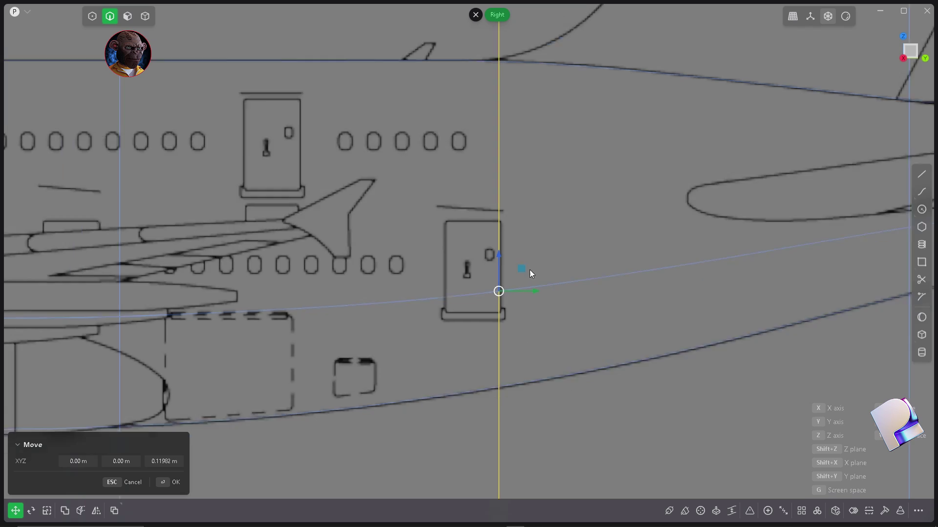
pyautogui.scroll(-5, 416, 290)
pyautogui.moveTo(416, 290); pyautogui.dragTo(522, 367, button='middle')
pyautogui.rightClick(429, 271)
# - Adjust the Z height of the guide lines behind mid-fuselage to match the middle outline in the side view
pyautogui.click(429, 271)
pyautogui.keyDown('shift'); pyautogui.click(382, 313); pyautogui.keyUp('shift')
pyautogui.press('KP_3')
pyautogui.scroll(5, 440, 300)
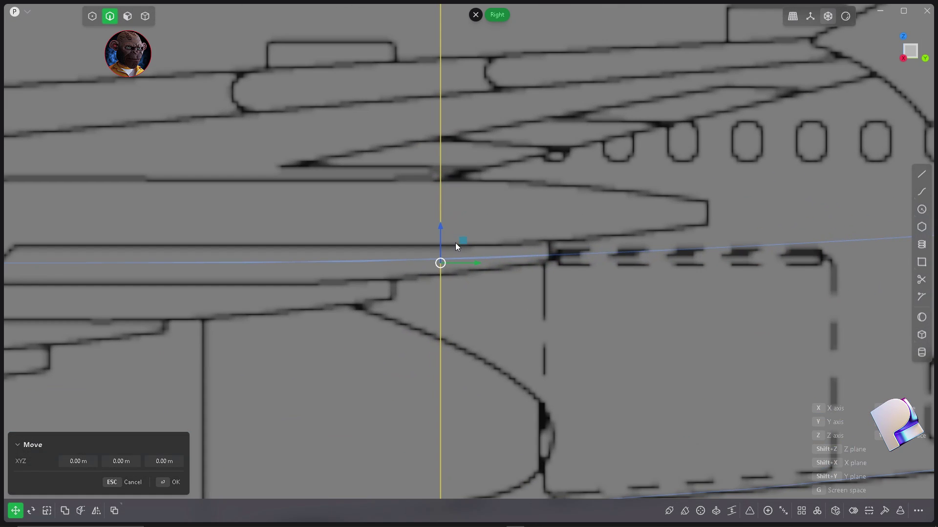
pyautogui.moveTo(441, 227); pyautogui.dragTo(446, 279)
pyautogui.scroll(-10, 446, 282)
pyautogui.moveTo(278, 335); pyautogui.dragTo(199, 335, button='middle')
pyautogui.press('Return')
# - Flatten the large cross-section curve behind the nose by scaling it along Y
pyautogui.click(387, 251)
pyautogui.press('KP_3')
pyautogui.scroll(5, 312, 254)
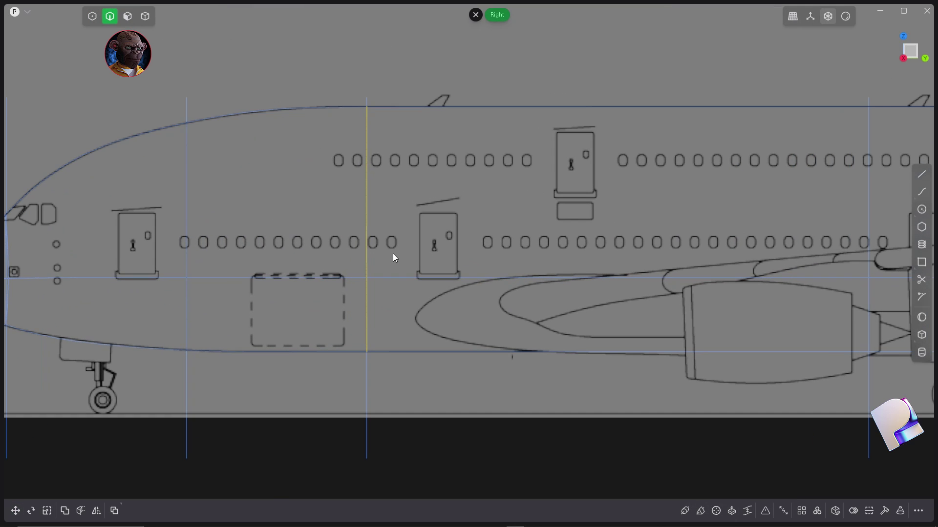
pyautogui.press('s')
pyautogui.moveTo(405, 229); pyautogui.dragTo(400, 230)
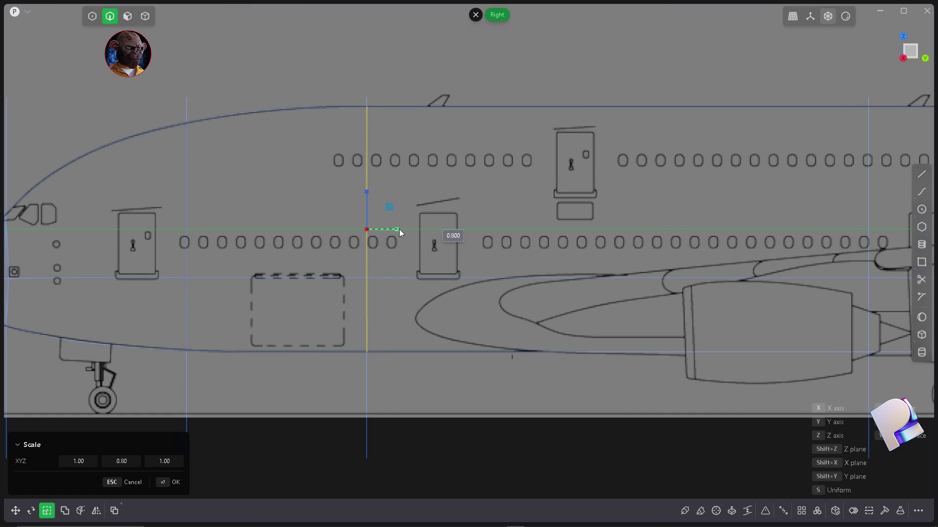
pyautogui.press('Return')
# - Flatten the second nose cross-section curve by scaling it along Y
pyautogui.moveTo(393, 303); pyautogui.dragTo(507, 203, button='middle')
pyautogui.scroll(-5, 506, 199)
pyautogui.scroll(6, 381, 224)
pyautogui.click(378, 224)
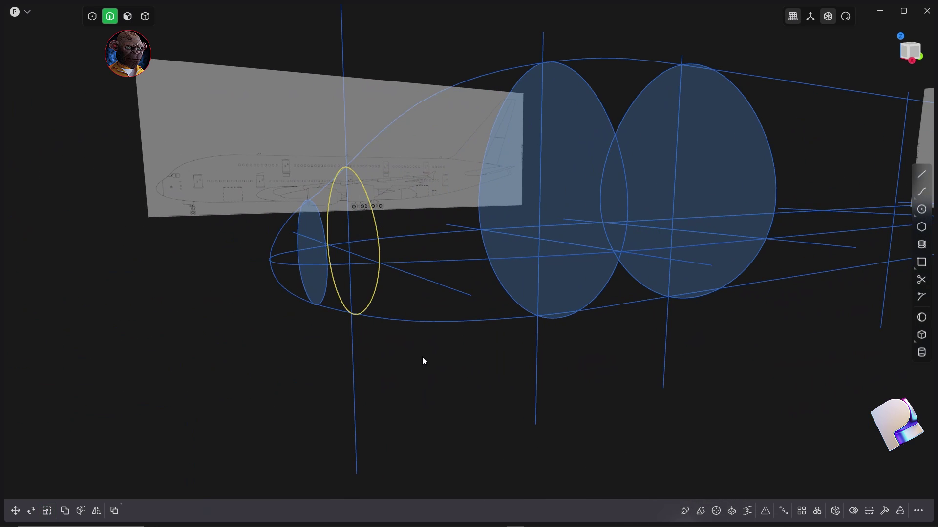
pyautogui.press('KP_3')
pyautogui.scroll(5, 321, 275)
pyautogui.scroll(5, 259, 207)
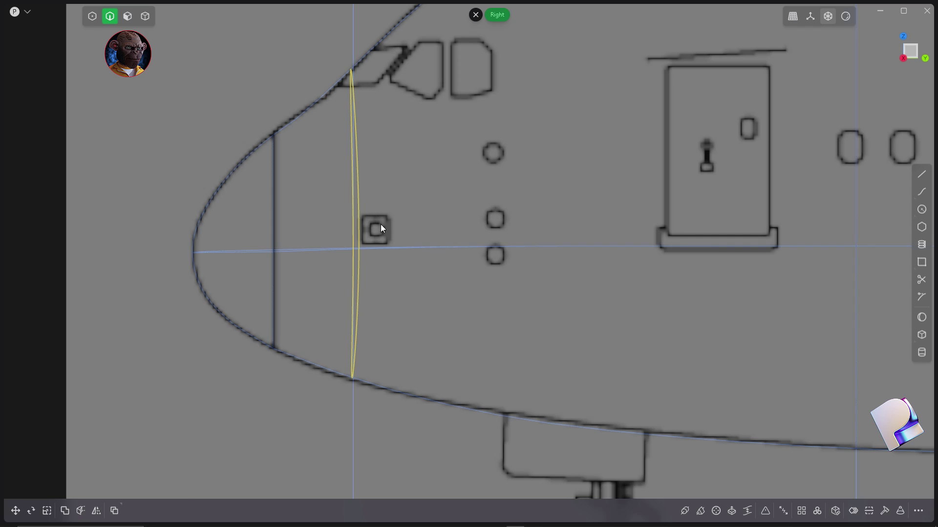
pyautogui.press('s')
pyautogui.moveTo(392, 223); pyautogui.dragTo(353, 222)
# - Move the flattened nose cross-section about -0.003 m along Y onto its vertical guide line
pyautogui.scroll(-3, 362, 290)
pyautogui.scroll(8, 361, 157)
pyautogui.click(376, 213)
pyautogui.press('g')
pyautogui.scroll(-4, 380, 215)
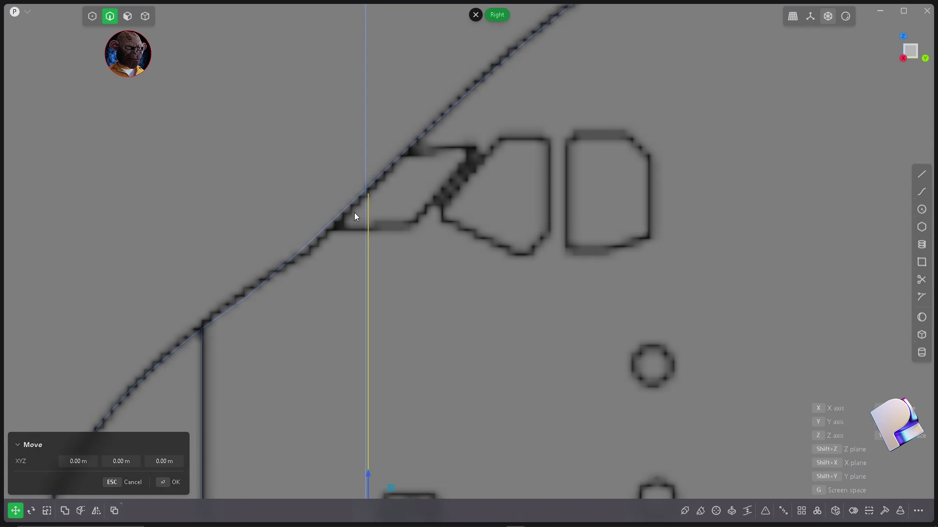
pyautogui.scroll(6, 357, 205)
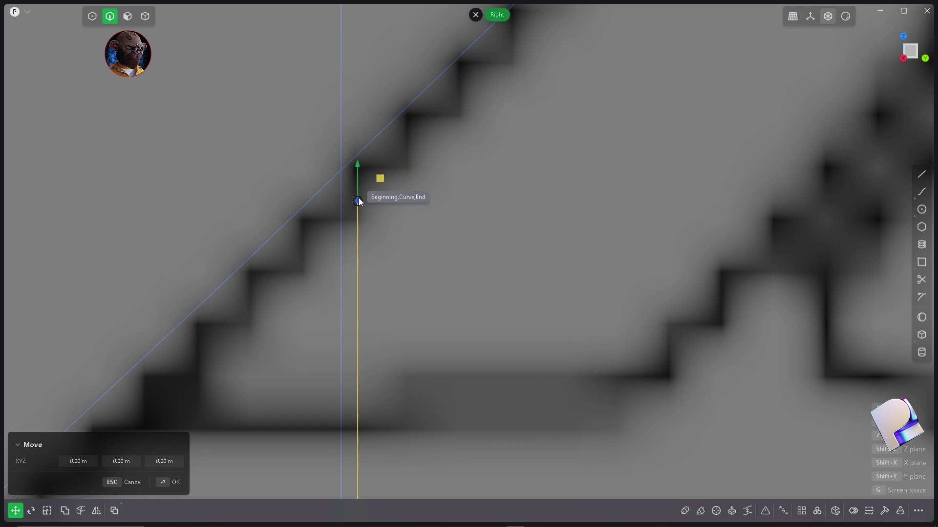
pyautogui.moveTo(394, 202); pyautogui.dragTo(341, 169)
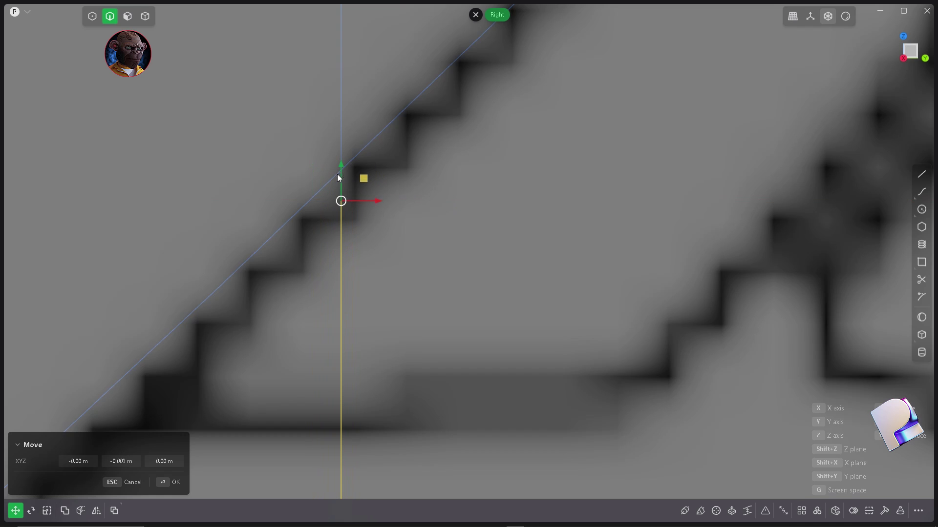
pyautogui.rightClick(367, 243)
pyautogui.click(367, 243)
# - Draw a closed cross-section curve through the four outline intersections of the mid-fuselage guide lines
pyautogui.scroll(-10, 334, 189)
pyautogui.scroll(8, 355, 324)
pyautogui.moveTo(385, 330); pyautogui.dragTo(440, 249, button='middle')
pyautogui.scroll(-5, 441, 245)
pyautogui.scroll(6, 504, 345)
pyautogui.scroll(-3, 506, 349)
pyautogui.moveTo(502, 348); pyautogui.dragTo(604, 311, button='middle')
pyautogui.scroll(7, 536, 192)
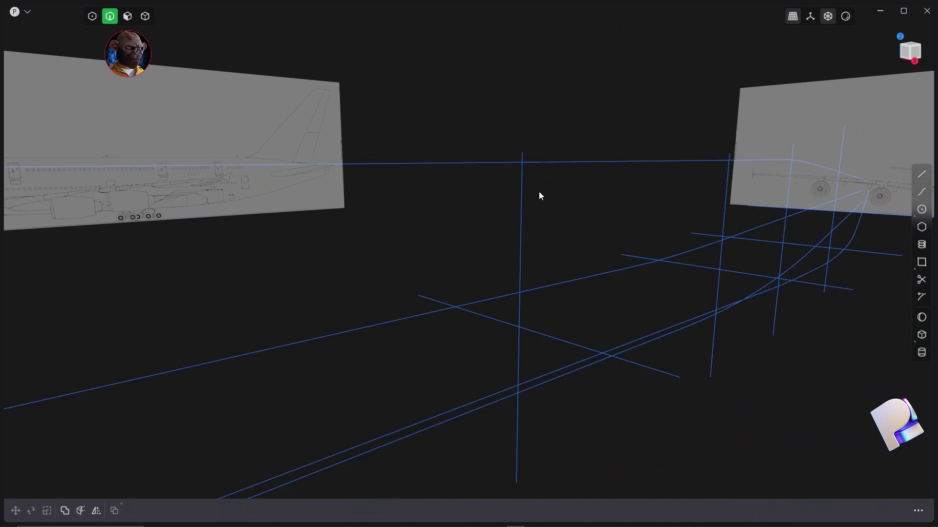
pyautogui.click(921, 193)
pyautogui.click(523, 168)
pyautogui.moveTo(601, 329); pyautogui.dragTo(579, 157, button='middle')
pyautogui.click(585, 154)
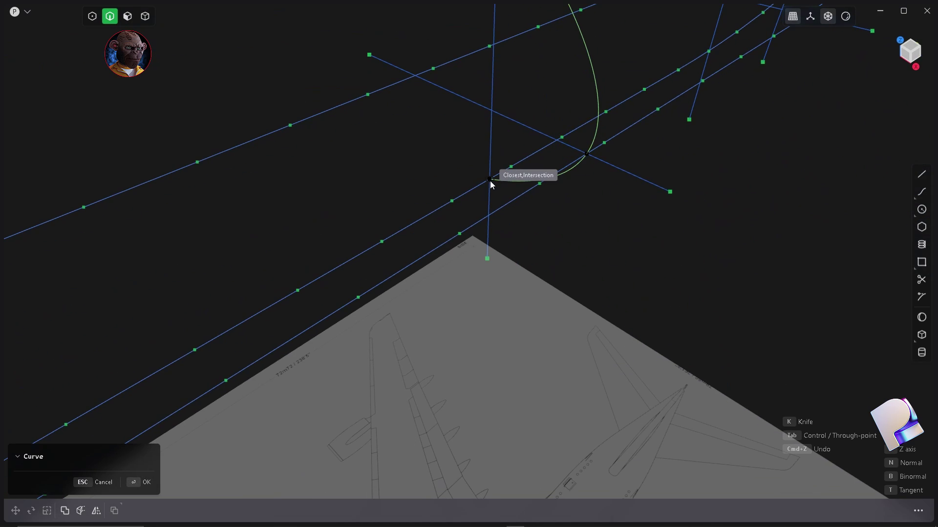
pyautogui.click(489, 179)
pyautogui.click(415, 76)
pyautogui.moveTo(438, 182); pyautogui.dragTo(464, 307, button='middle')
pyautogui.click(529, 262)
# - Flatten the mid-fuselage cross-section curve by scaling it to 0 along Y
pyautogui.press('r')
pyautogui.moveTo(664, 400); pyautogui.dragTo(508, 299, button='middle')
pyautogui.press('s')
pyautogui.click(482, 254)
pyautogui.write('0')
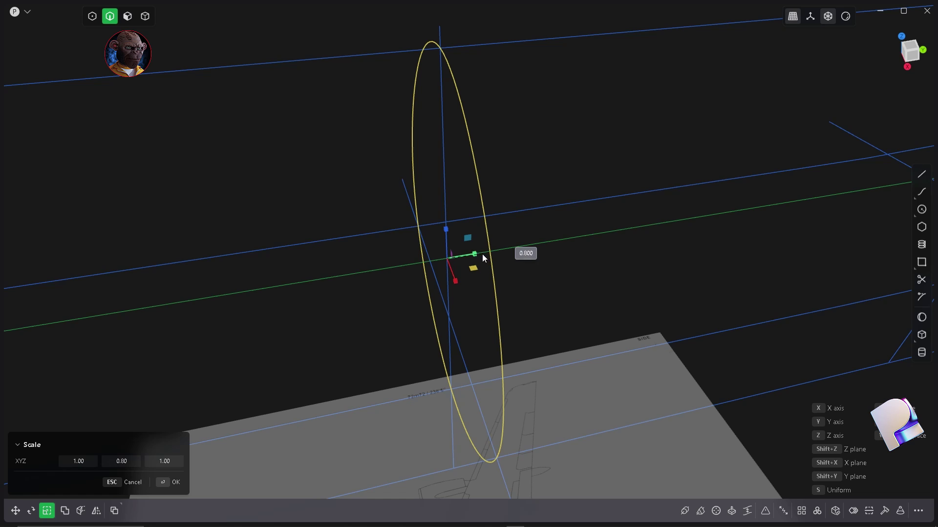
pyautogui.press('Return')
# - Try to draw a closed cross-section curve through the outline intersections of the guide lines behind mid-fuselage
pyautogui.moveTo(563, 295); pyautogui.dragTo(497, 286, button='middle')
pyautogui.scroll(-8, 497, 287)
pyautogui.scroll(6, 593, 295)
pyautogui.moveTo(561, 305); pyautogui.dragTo(683, 298, button='middle')
pyautogui.click(921, 192)
pyautogui.click(592, 140)
pyautogui.moveTo(623, 340); pyautogui.dragTo(615, 352, button='middle')
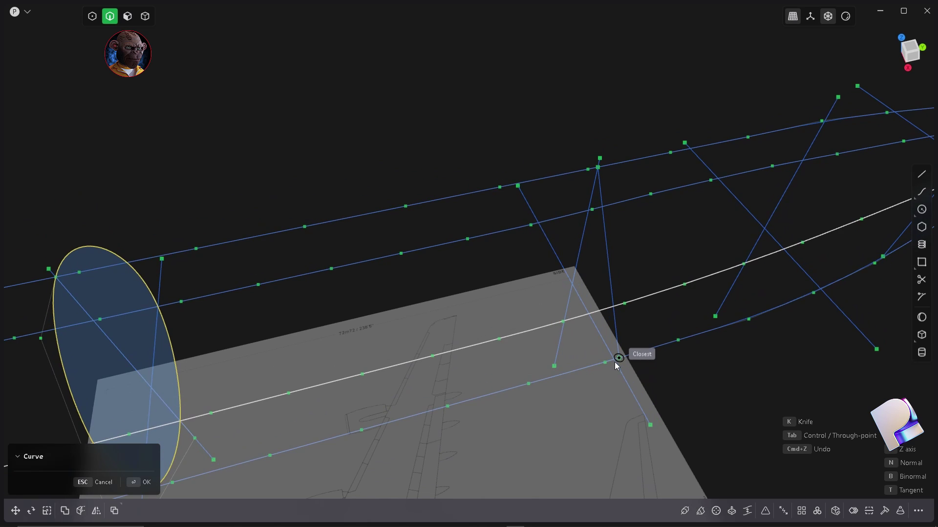
pyautogui.scroll(5, 615, 362)
pyautogui.click(615, 333)
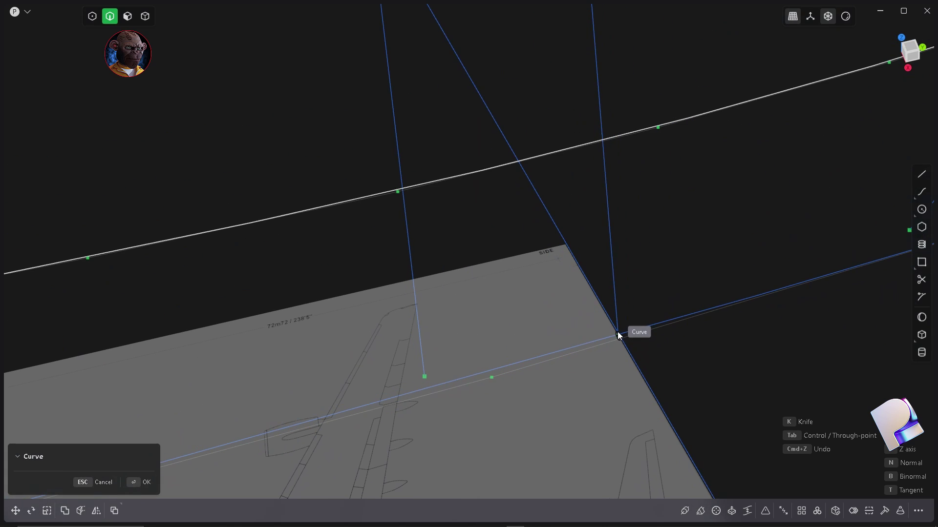
pyautogui.moveTo(504, 167); pyautogui.dragTo(468, 217, button='middle')
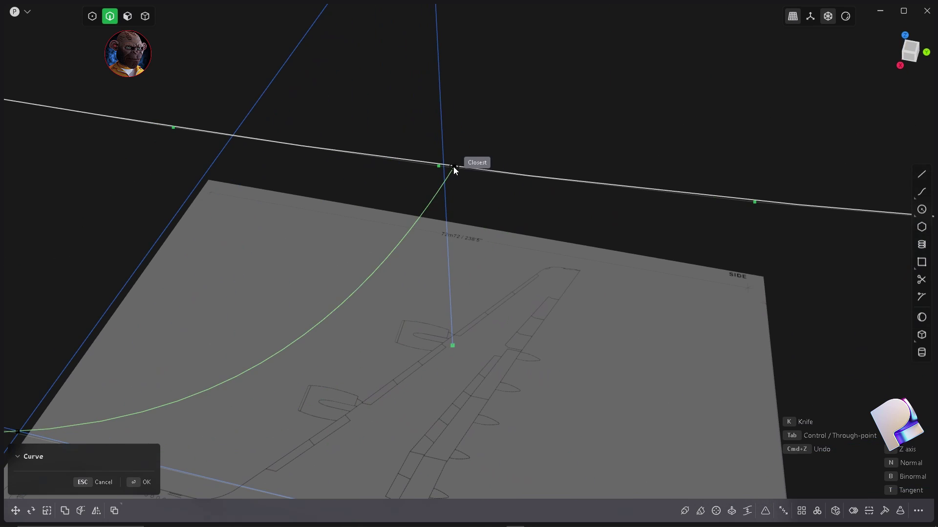
pyautogui.click(446, 165)
pyautogui.scroll(-7, 470, 268)
pyautogui.moveTo(471, 181); pyautogui.dragTo(506, 151, button='middle')
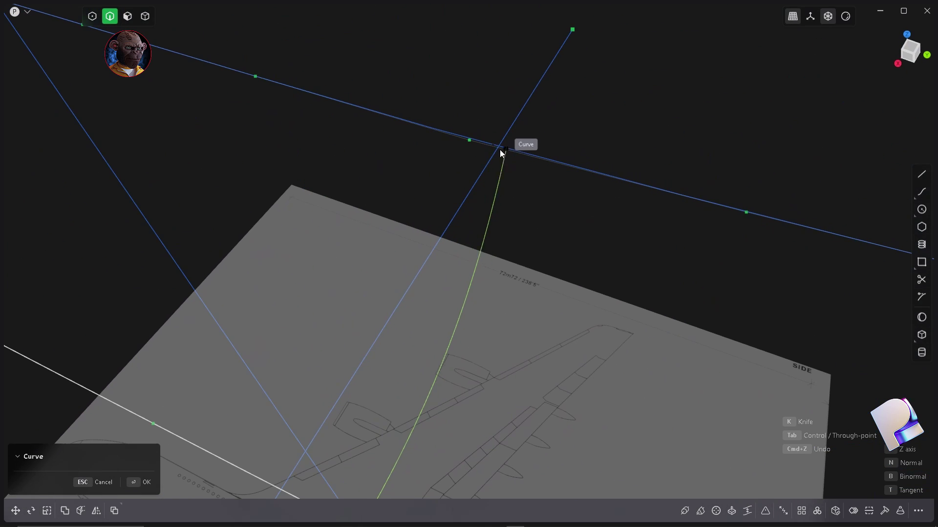
pyautogui.click(499, 149)
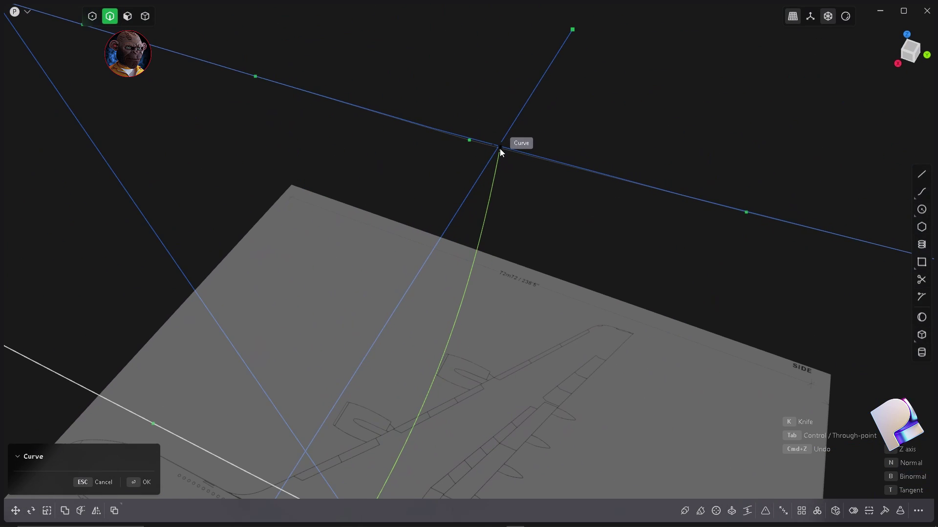
pyautogui.scroll(-5, 490, 233)
pyautogui.click(450, 146)
pyautogui.moveTo(465, 294); pyautogui.dragTo(507, 311, button='middle')
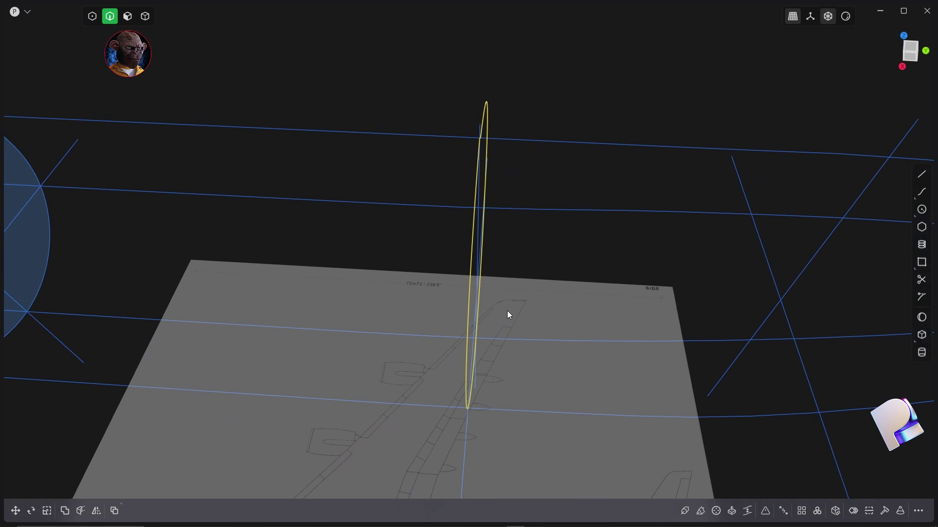
# - Try flattening the new cross-section curve behind mid-fuselage along Y, and delete it
pyautogui.press('s')
pyautogui.press('y')
pyautogui.press('Return')
pyautogui.moveTo(561, 303); pyautogui.dragTo(572, 72, button='middle')
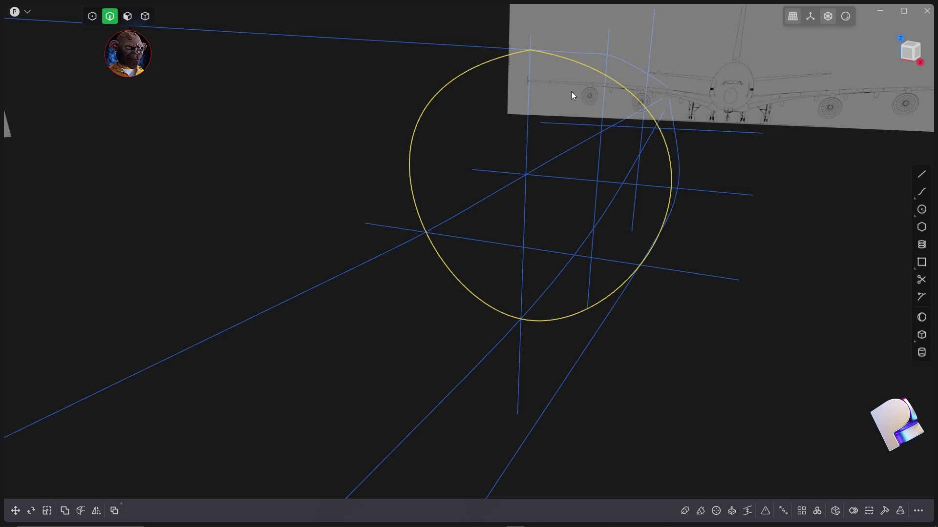
pyautogui.press('Delete')
# - Redraw the closed cross-section curve through the four outline intersections of the guide lines behind mid-fuselage
pyautogui.click(922, 191)
pyautogui.moveTo(544, 109); pyautogui.dragTo(527, 72, button='middle')
pyautogui.click(516, 66)
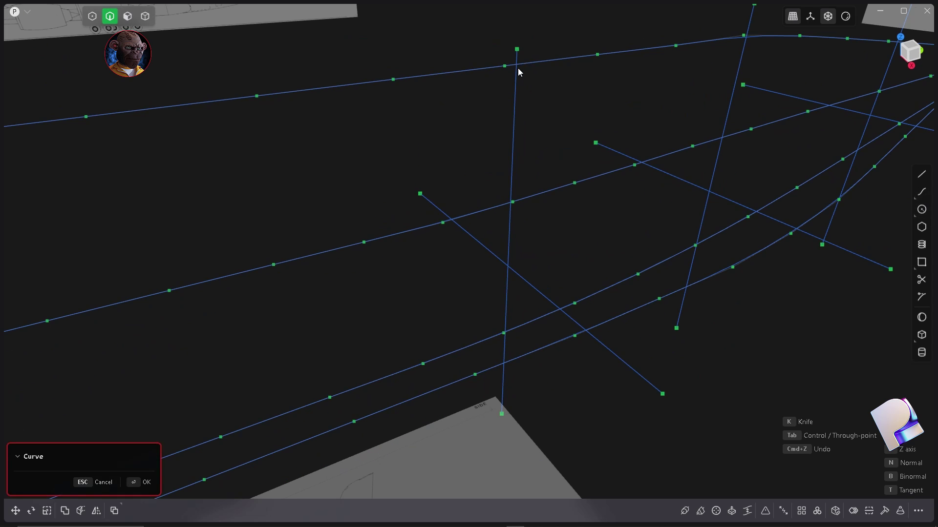
pyautogui.scroll(5, 587, 335)
pyautogui.moveTo(589, 244); pyautogui.dragTo(600, 264, button='middle')
pyautogui.scroll(-2, 600, 263)
pyautogui.click(622, 288)
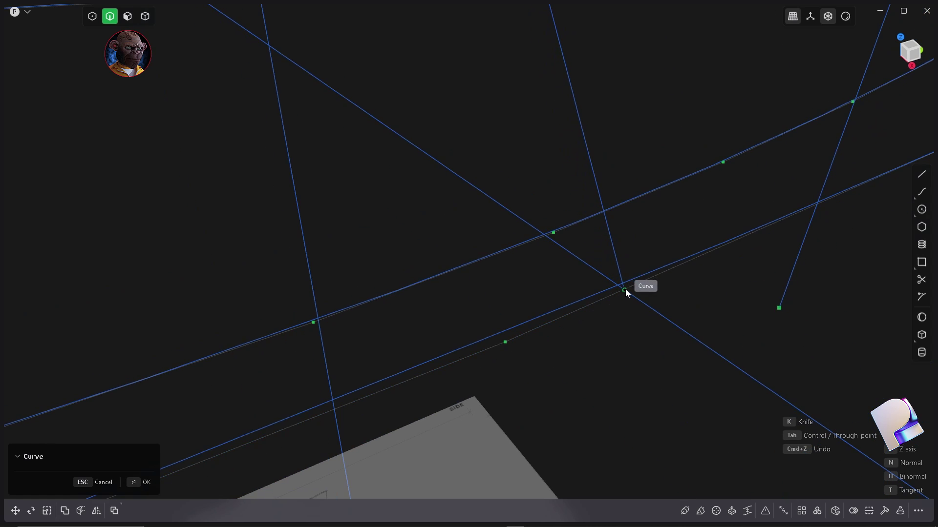
pyautogui.moveTo(506, 247); pyautogui.dragTo(469, 267, button='middle')
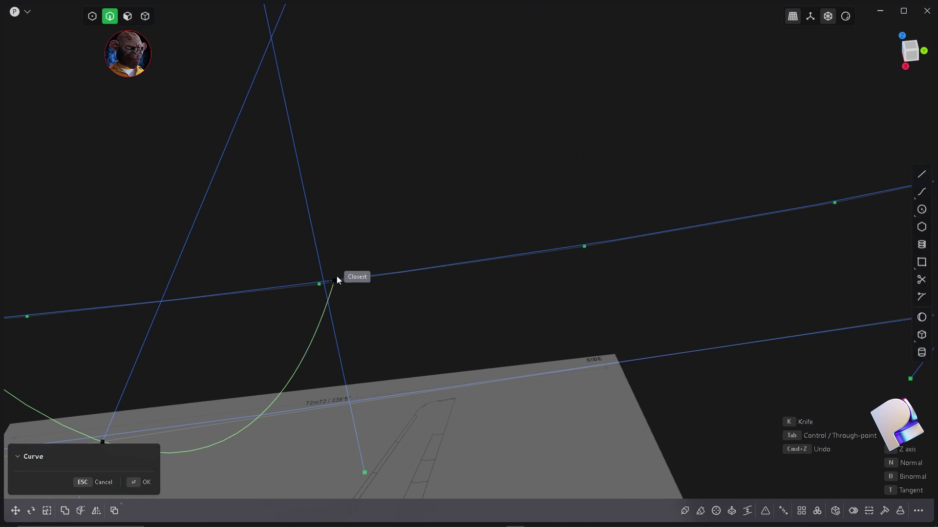
pyautogui.click(325, 283)
pyautogui.scroll(-5, 352, 307)
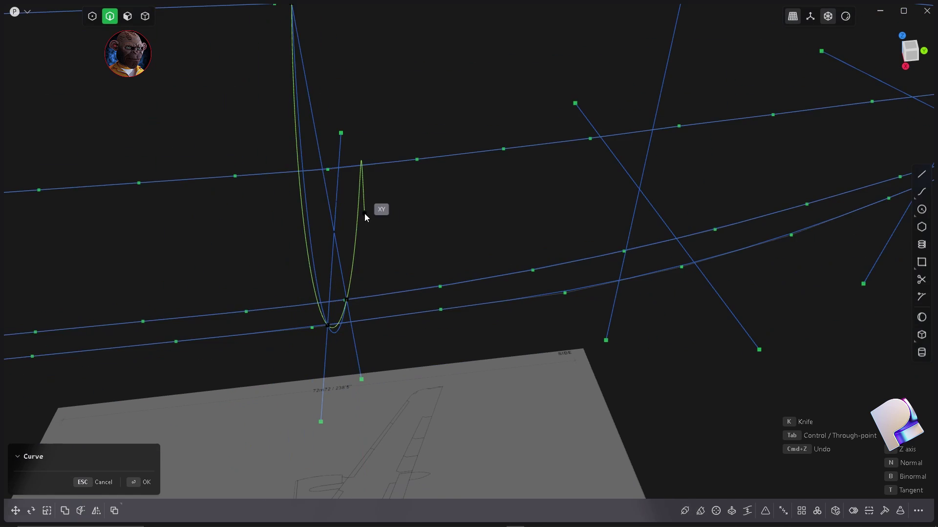
pyautogui.moveTo(364, 213); pyautogui.dragTo(327, 203, button='middle')
pyautogui.scroll(5, 398, 143)
pyautogui.moveTo(439, 184); pyautogui.dragTo(472, 191, button='middle')
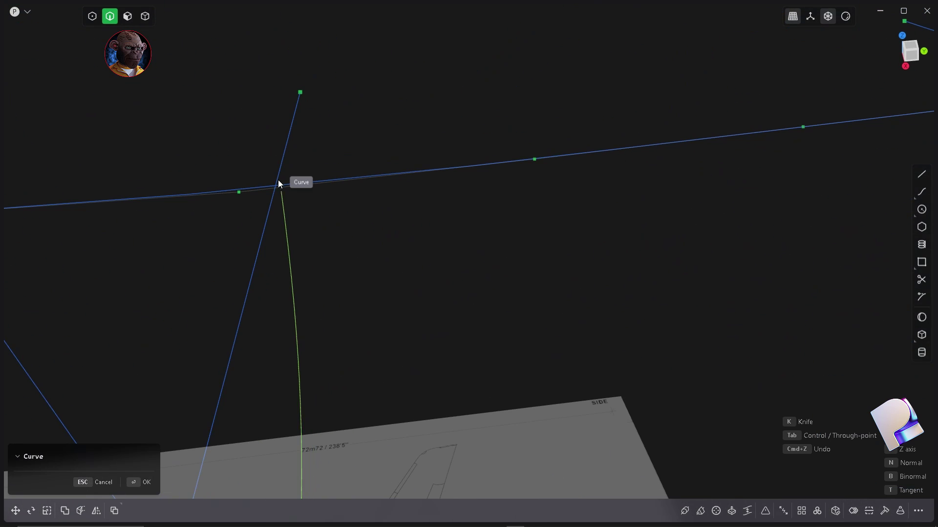
pyautogui.click(274, 183)
pyautogui.scroll(-5, 309, 236)
pyautogui.moveTo(309, 239); pyautogui.dragTo(236, 121, button='middle')
pyautogui.click(289, 57)
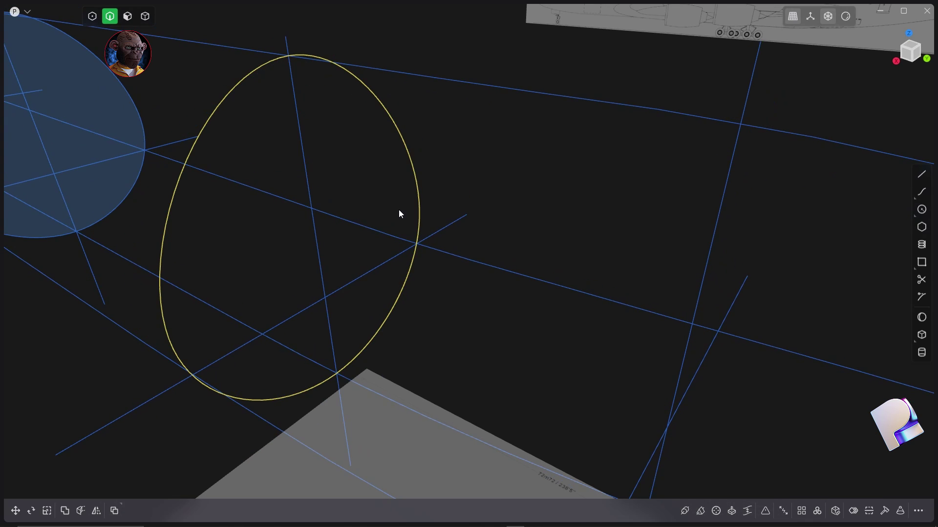
# - Flatten the redrawn cross-section curve behind mid-fuselage by scaling it along Y
pyautogui.moveTo(399, 211); pyautogui.dragTo(411, 293, button='middle')
pyautogui.press('s')
pyautogui.press('y')
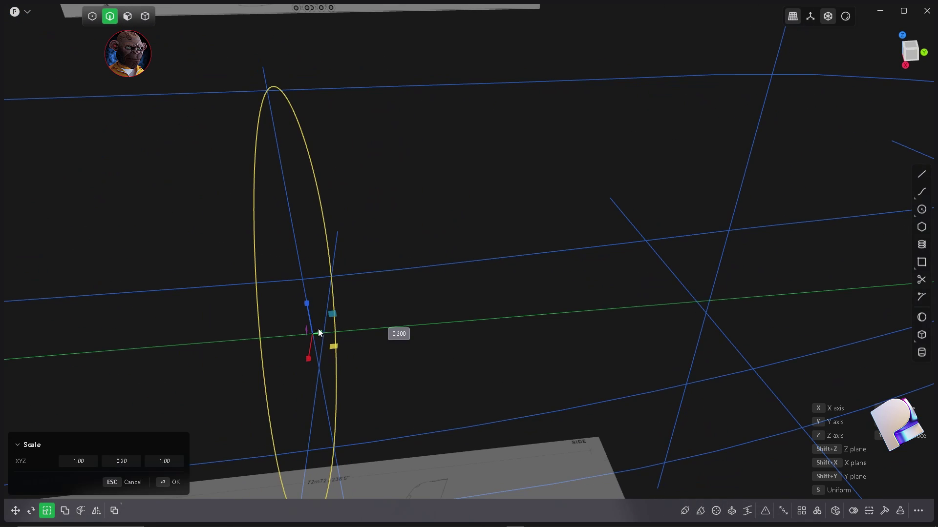
pyautogui.click(314, 331)
# - Draw a closed cross-section curve through the four outline intersections of the guide lines at the start of the tail taper
pyautogui.scroll(-5, 439, 298)
pyautogui.moveTo(480, 286); pyautogui.dragTo(505, 229, button='middle')
pyautogui.scroll(5, 505, 229)
pyautogui.click(921, 194)
pyautogui.moveTo(606, 279); pyautogui.dragTo(531, 274, button='middle')
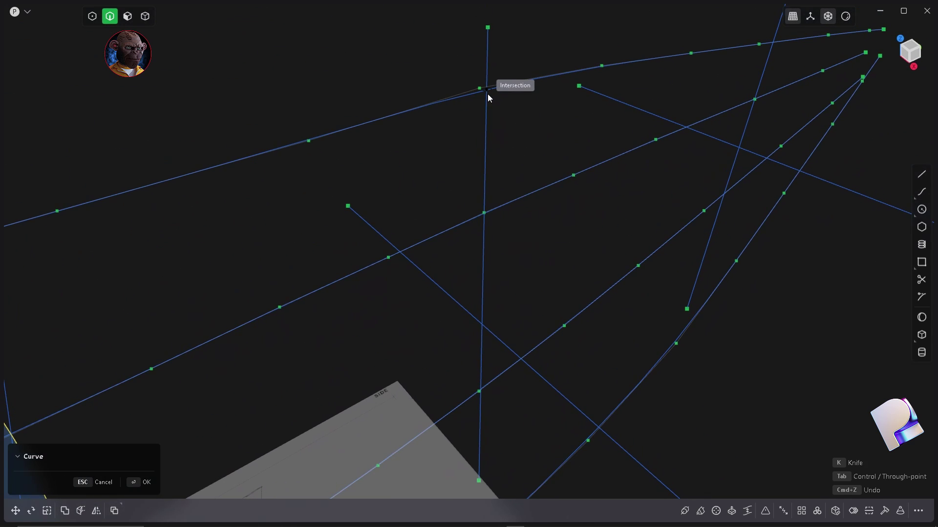
pyautogui.click(485, 90)
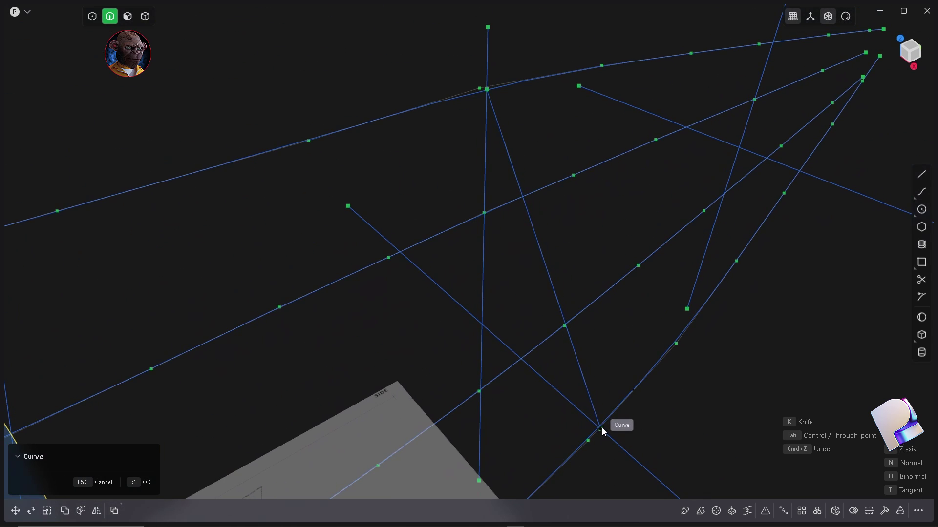
pyautogui.click(599, 428)
pyautogui.moveTo(487, 390); pyautogui.dragTo(479, 393, button='middle')
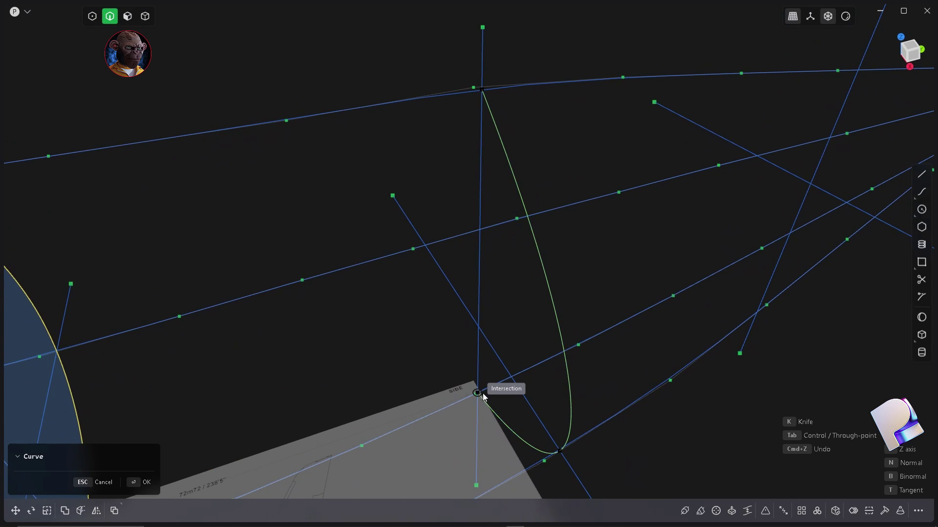
pyautogui.click(478, 394)
pyautogui.click(427, 246)
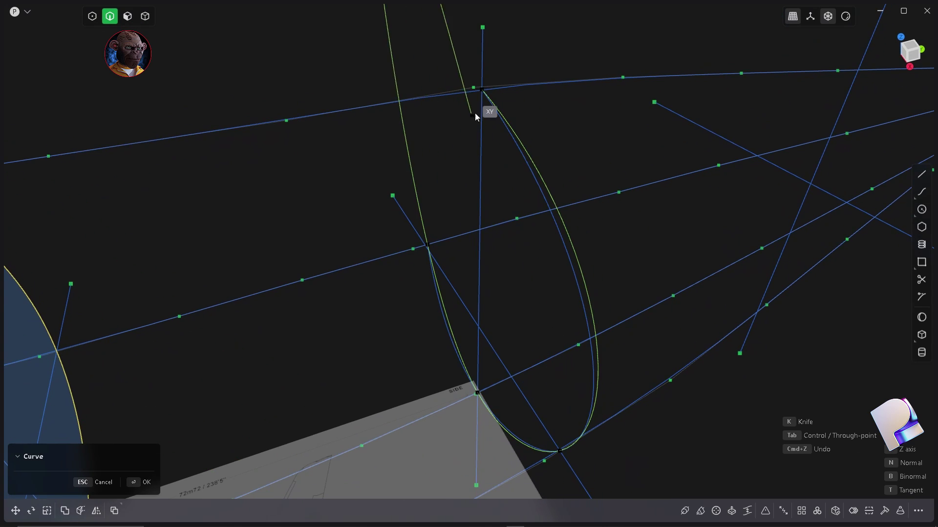
pyautogui.click(482, 92)
# - Flatten the cross-section curve at the start of the tail taper by scaling it to 0 along Y
pyautogui.moveTo(522, 323); pyautogui.dragTo(601, 327, button='middle')
pyautogui.press('s')
pyautogui.moveTo(511, 275); pyautogui.dragTo(509, 275)
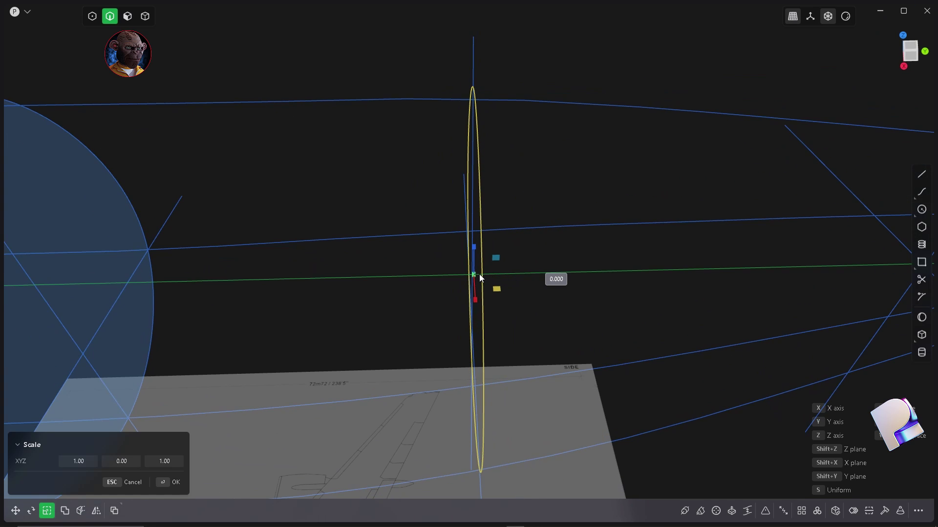
pyautogui.click(496, 280)
# - Draw a closed cross-section curve through the four outline intersections of the rearmost guide lines on the tail taper
pyautogui.scroll(-5, 567, 295)
pyautogui.moveTo(497, 259); pyautogui.dragTo(648, 280, button='middle')
pyautogui.scroll(5, 604, 251)
pyautogui.moveTo(603, 251); pyautogui.dragTo(582, 261, button='middle')
pyautogui.click(922, 192)
pyautogui.moveTo(584, 173); pyautogui.dragTo(558, 212, button='middle')
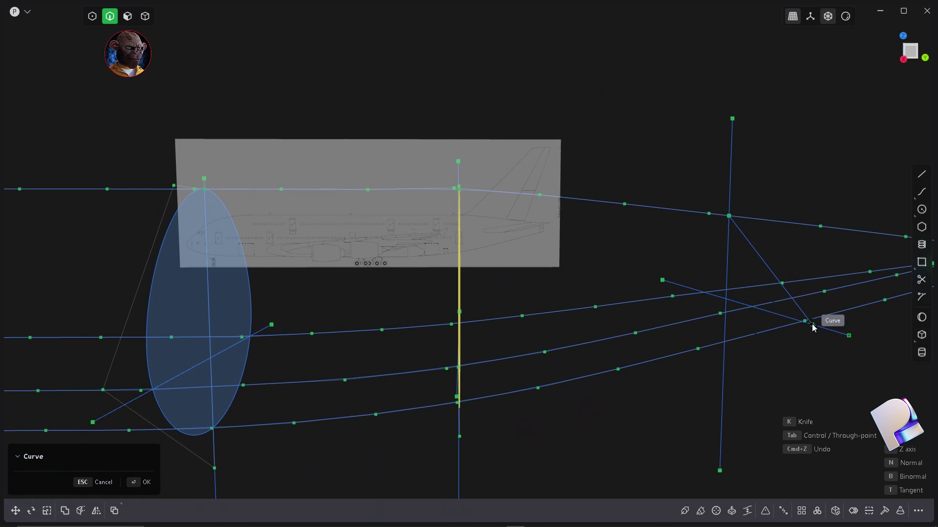
pyautogui.moveTo(807, 331); pyautogui.dragTo(570, 206, button='middle')
pyautogui.scroll(2, 488, 210)
pyautogui.click(480, 212)
pyautogui.moveTo(367, 277); pyautogui.dragTo(332, 285, button='middle')
pyautogui.moveTo(486, 200); pyautogui.dragTo(655, 237, button='middle')
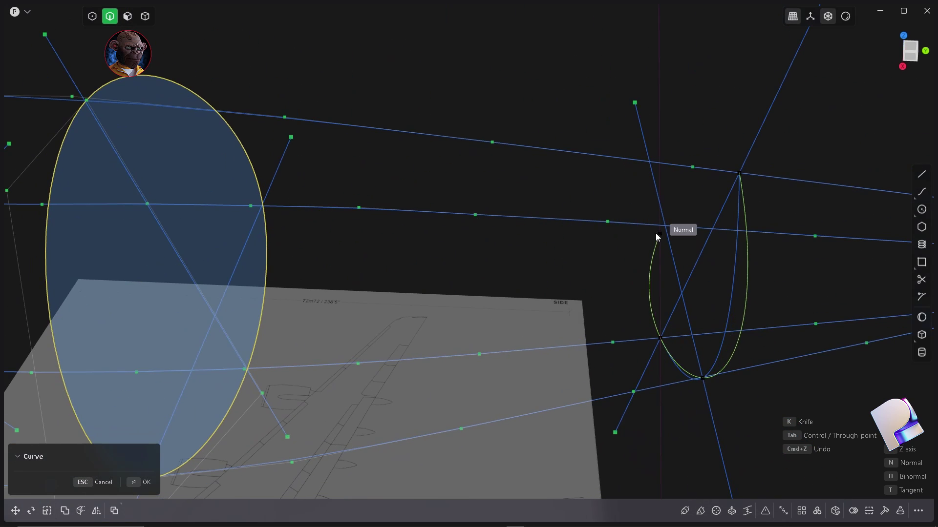
pyautogui.click(740, 174)
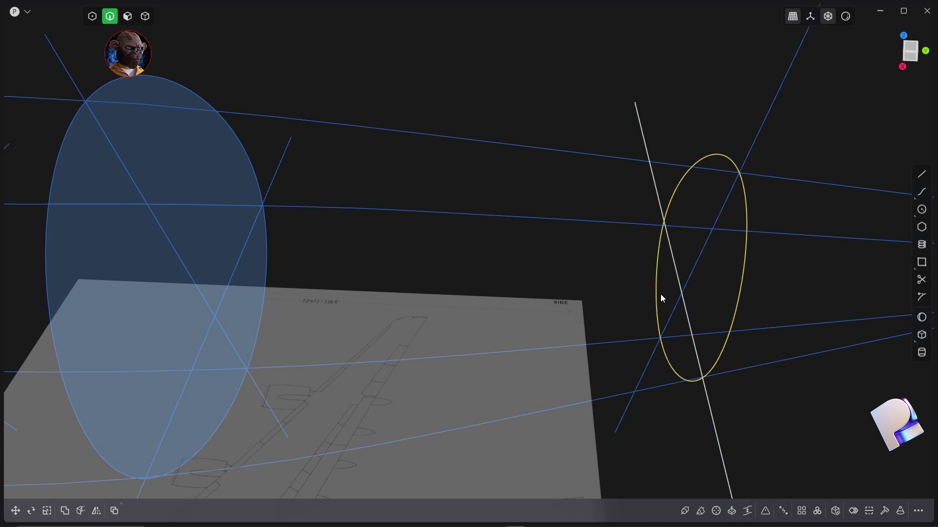
# - Flatten the rearmost guide-line cross-section curve by scaling it to 0 along Y
pyautogui.scroll(-1, 608, 289)
pyautogui.press('s')
pyautogui.moveTo(719, 275); pyautogui.dragTo(686, 274)
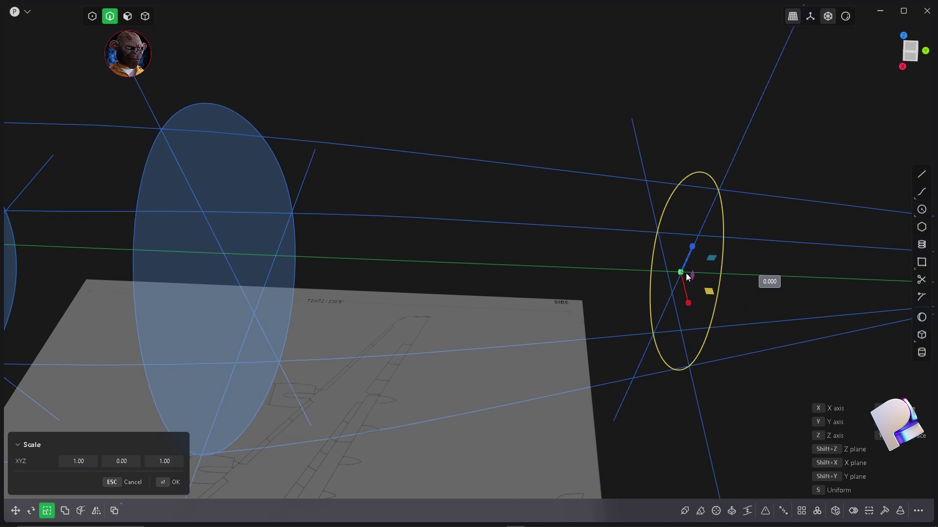
pyautogui.rightClick(605, 296)
# - Draw a closed curve through the four rear endpoints of the fuselage outlines at the tail tip
pyautogui.scroll(-4, 602, 296)
pyautogui.moveTo(602, 296)
pyautogui.mouseDown(button='middle')
pyautogui.moveTo(560, 239)
pyautogui.moveTo(585, 297)
pyautogui.mouseUp(button='middle')
pyautogui.scroll(6, 694, 301)
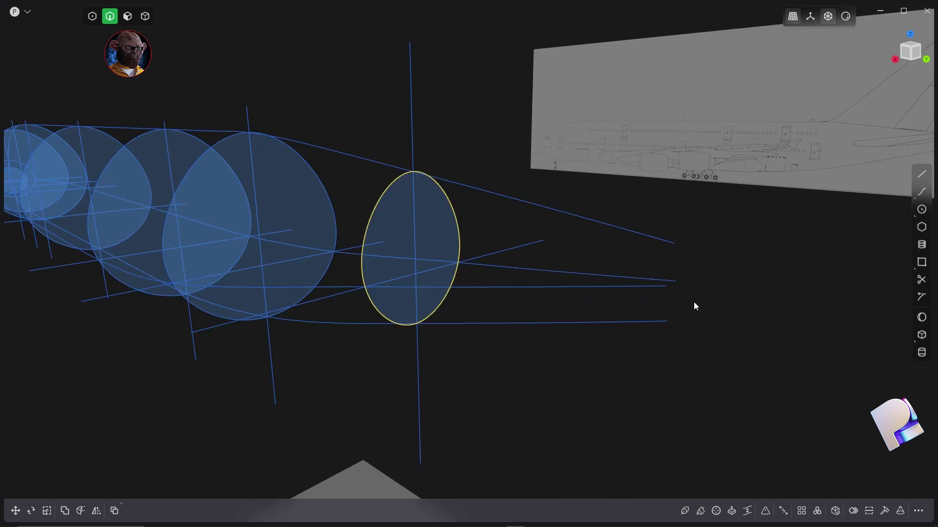
pyautogui.click(921, 192)
pyautogui.click(627, 255)
pyautogui.click(631, 337)
pyautogui.click(609, 426)
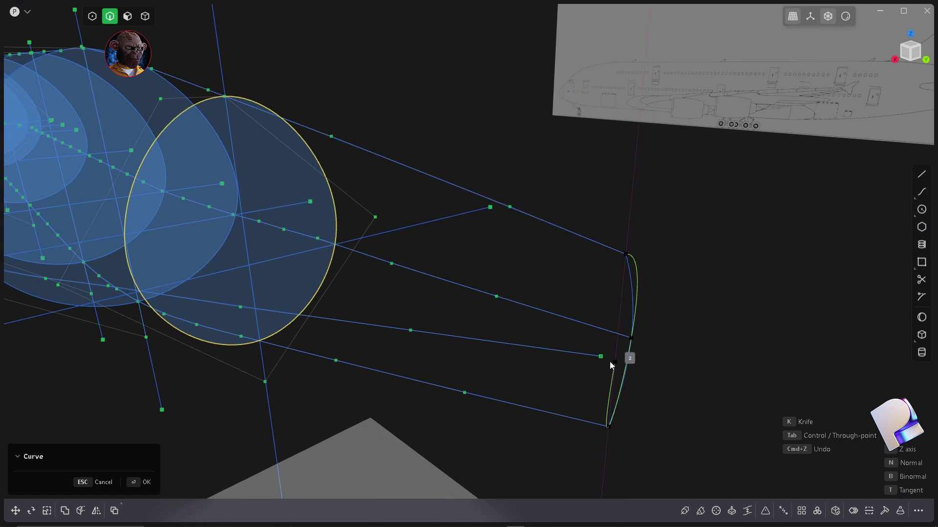
pyautogui.click(627, 255)
# - Examine the fuselage cross-sections against the front blueprint and from around the nose and tail
pyautogui.moveTo(626, 254); pyautogui.dragTo(695, 259, button='middle')
pyautogui.scroll(-5, 610, 284)
pyautogui.moveTo(526, 308); pyautogui.dragTo(430, 302, button='middle')
pyautogui.scroll(5, 553, 256)
pyautogui.moveTo(552, 257); pyautogui.dragTo(593, 337, button='middle')
pyautogui.press('KP_1')
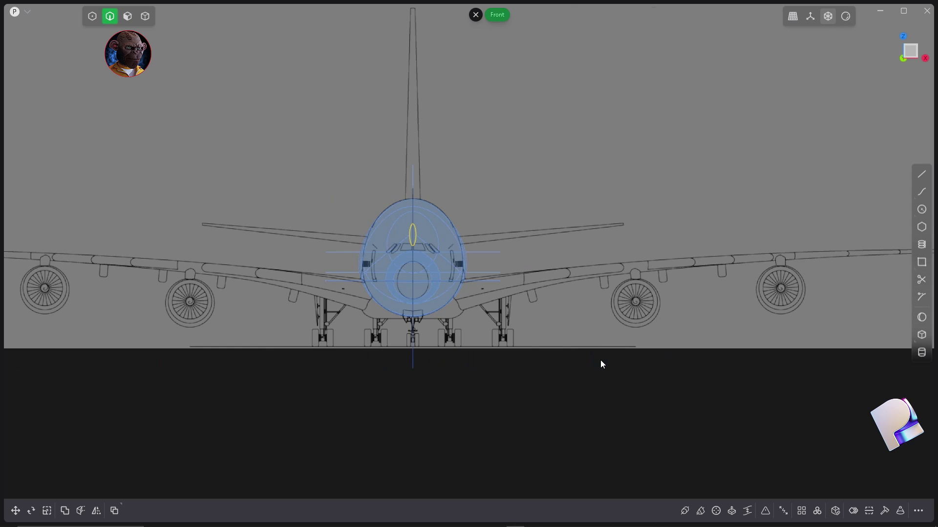
pyautogui.scroll(1, 396, 274)
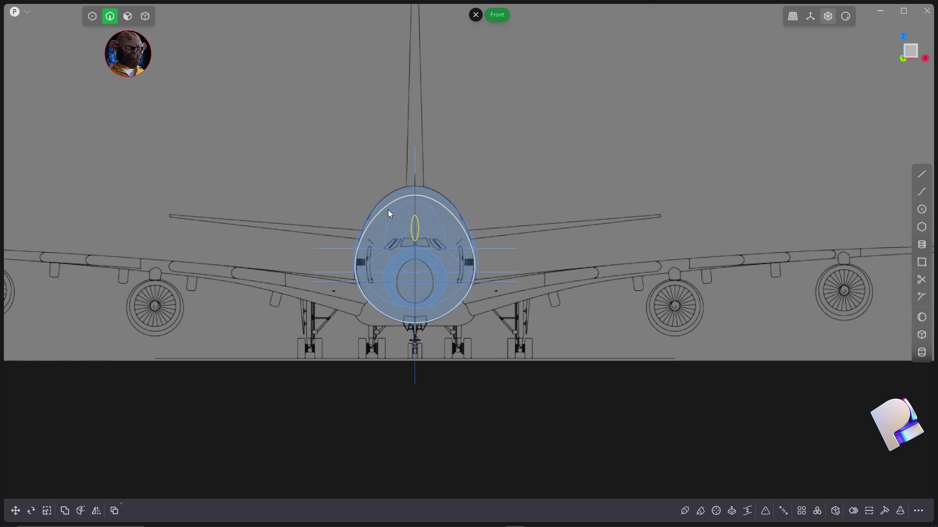
pyautogui.moveTo(379, 312); pyautogui.dragTo(488, 374, button='middle')
pyautogui.scroll(-5, 577, 301)
pyautogui.scroll(5, 576, 301)
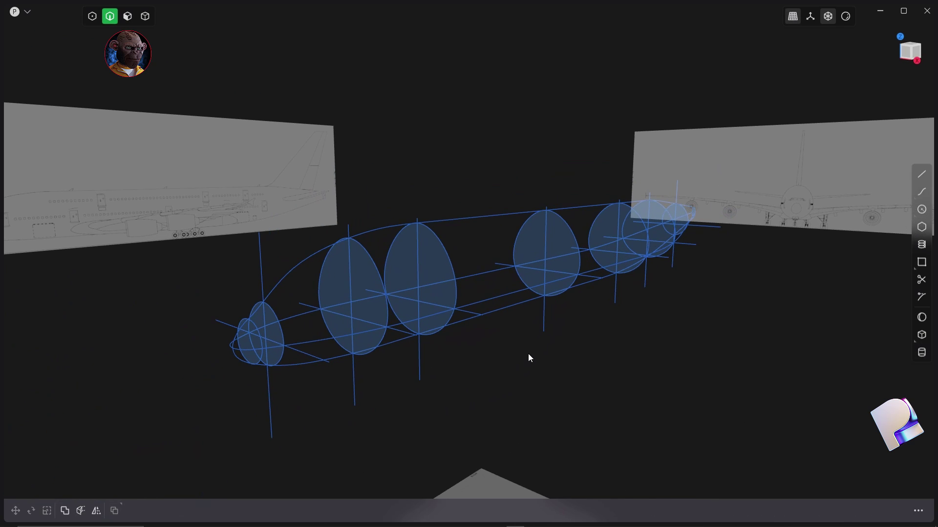
# - Start a looped Loft through the long fuselage outline curves running from nose to tail
pyautogui.moveTo(575, 373); pyautogui.dragTo(356, 341, button='middle')
pyautogui.click(356, 341)
pyautogui.moveTo(547, 394); pyautogui.dragTo(540, 353, button='middle')
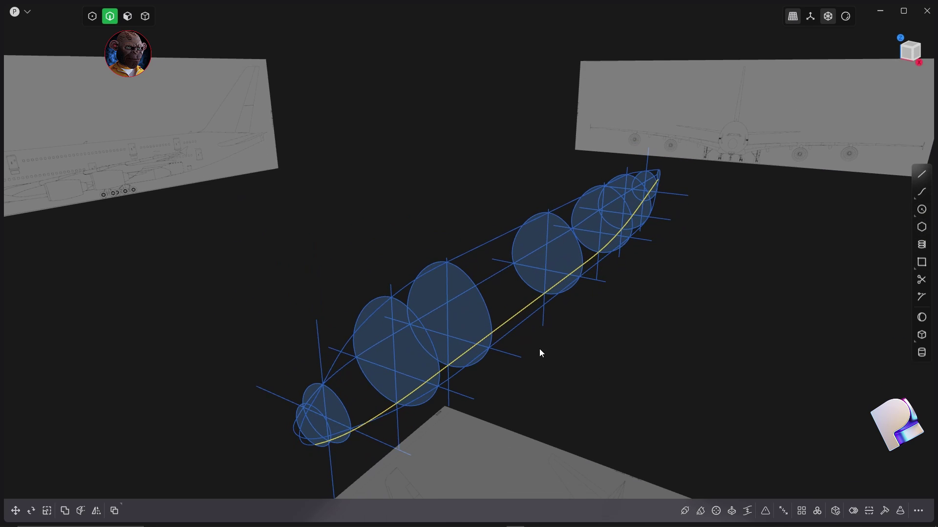
pyautogui.click(493, 239)
pyautogui.click(502, 271)
pyautogui.press('l')
pyautogui.moveTo(578, 386); pyautogui.dragTo(552, 362, button='middle')
pyautogui.click(346, 361)
pyautogui.click(321, 346)
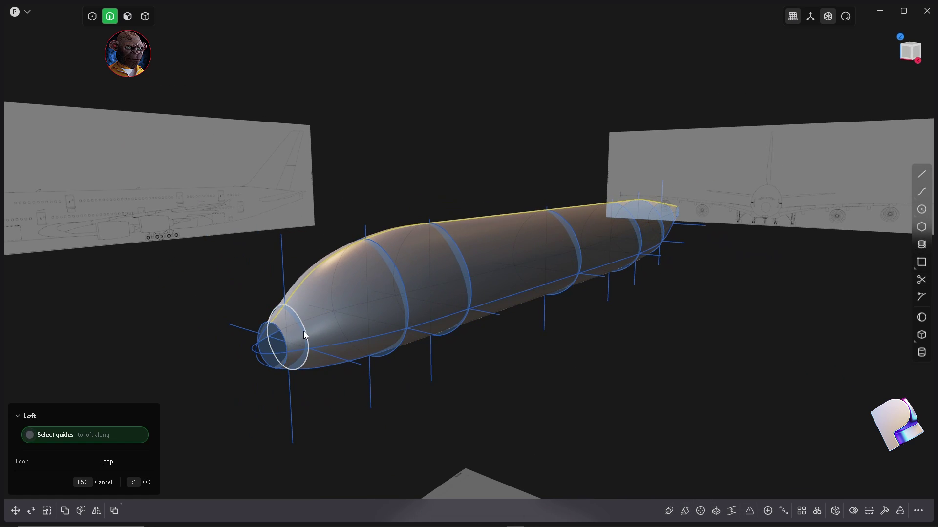
# - Add all closed cross-section curves from nose to tail as guides and complete the fuselage loft
pyautogui.click(304, 331)
pyautogui.click(282, 336)
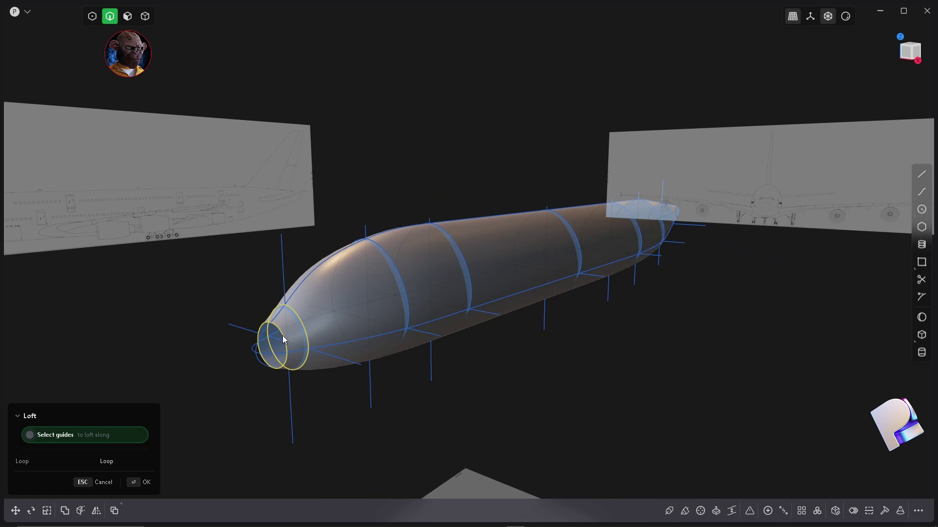
pyautogui.click(396, 270)
pyautogui.click(461, 259)
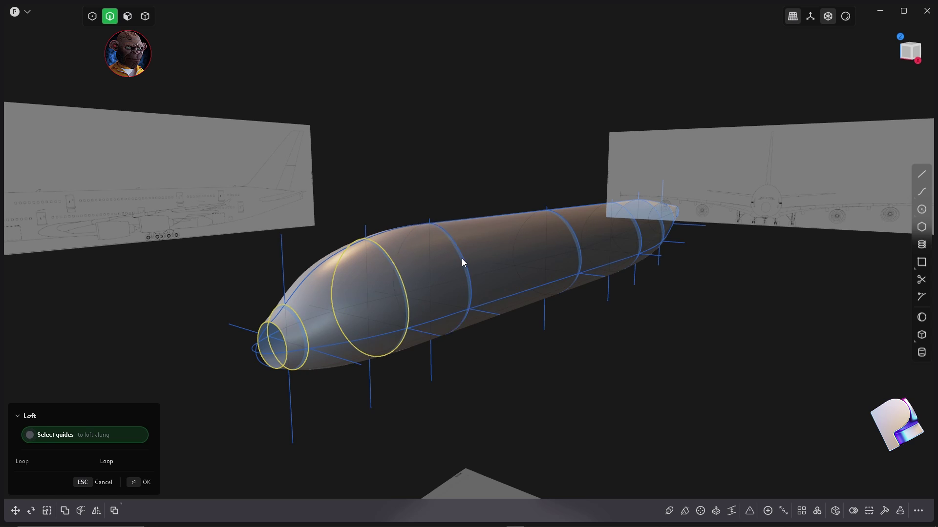
pyautogui.click(574, 237)
pyautogui.moveTo(673, 326); pyautogui.dragTo(504, 243, button='middle')
pyautogui.click(416, 204)
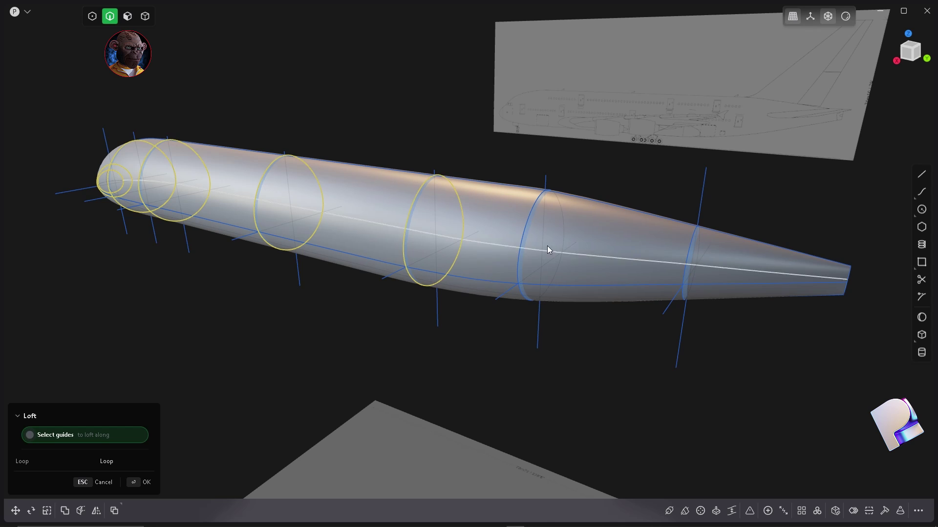
pyautogui.click(532, 210)
pyautogui.moveTo(658, 360); pyautogui.dragTo(672, 342, button='middle')
pyautogui.click(672, 198)
pyautogui.moveTo(583, 368); pyautogui.dragTo(514, 364, button='middle')
pyautogui.press('Return')
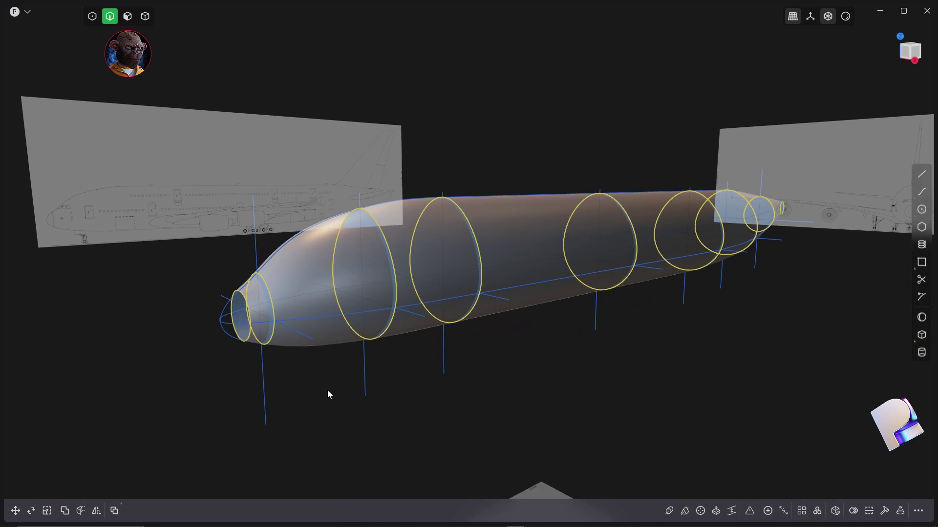
# - Loft the nose cap from the nose-tip outline curves, using the foremost cross-section curve as guide
pyautogui.scroll(6, 227, 329)
pyautogui.moveTo(247, 278); pyautogui.dragTo(344, 331, button='middle')
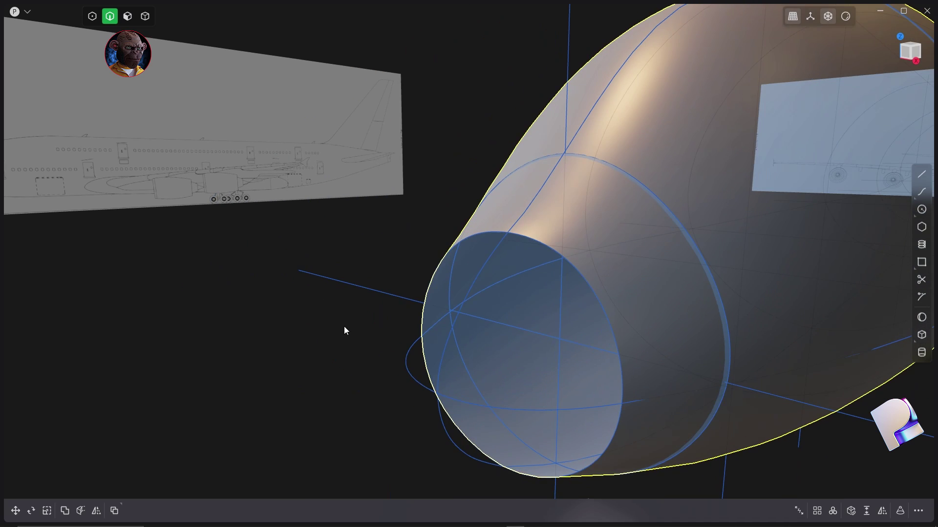
pyautogui.click(410, 373)
pyautogui.click(450, 441)
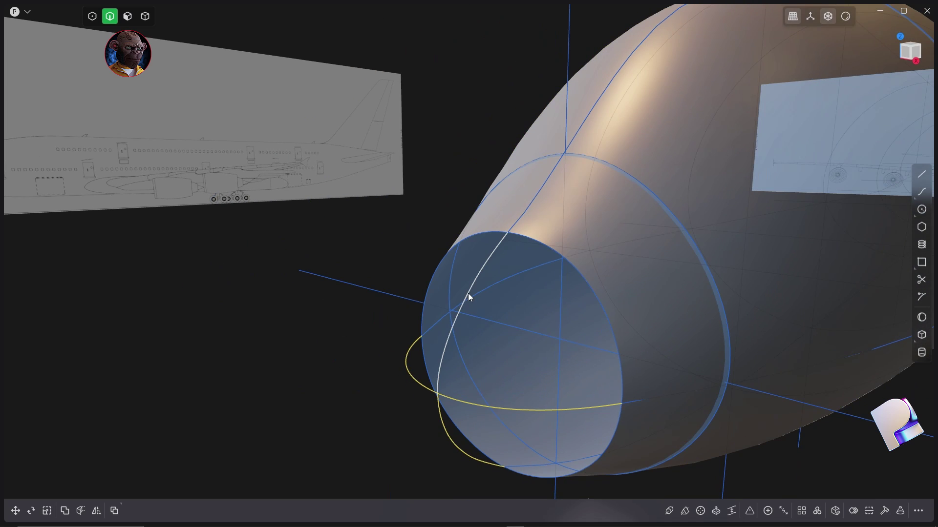
pyautogui.moveTo(349, 316); pyautogui.dragTo(306, 310, button='middle')
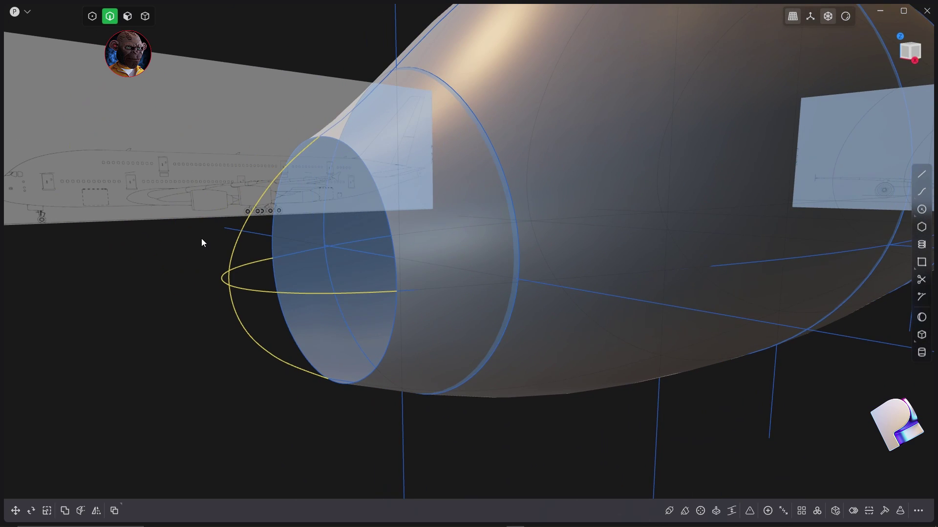
pyautogui.press('l')
pyautogui.click(369, 173)
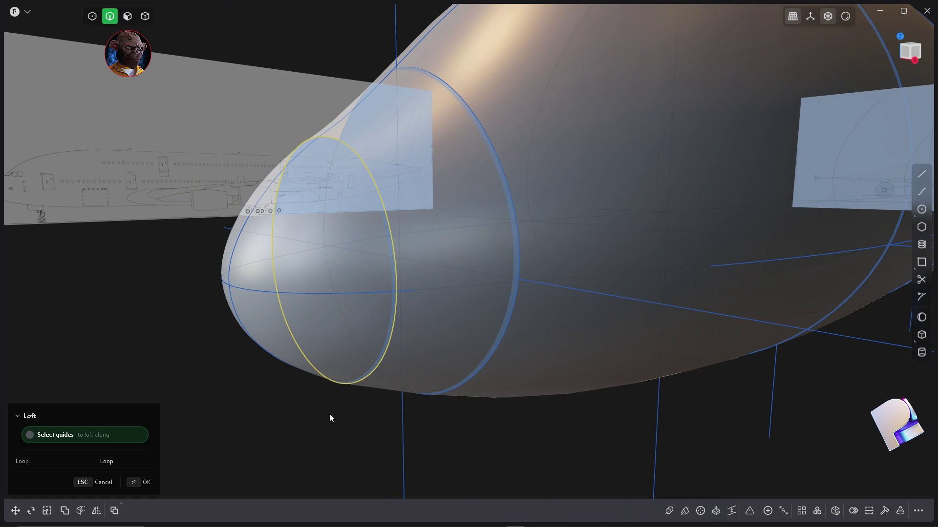
pyautogui.press('Return')
# - Examine the lofted fuselage's surface continuity with horizontal zebra stripe shading
pyautogui.moveTo(330, 413)
pyautogui.mouseDown(button='middle')
pyautogui.moveTo(364, 352)
pyautogui.moveTo(426, 336)
pyautogui.moveTo(534, 338)
pyautogui.moveTo(716, 242)
pyautogui.mouseUp(button='middle')
pyautogui.scroll(-6, 351, 338)
pyautogui.click(845, 16)
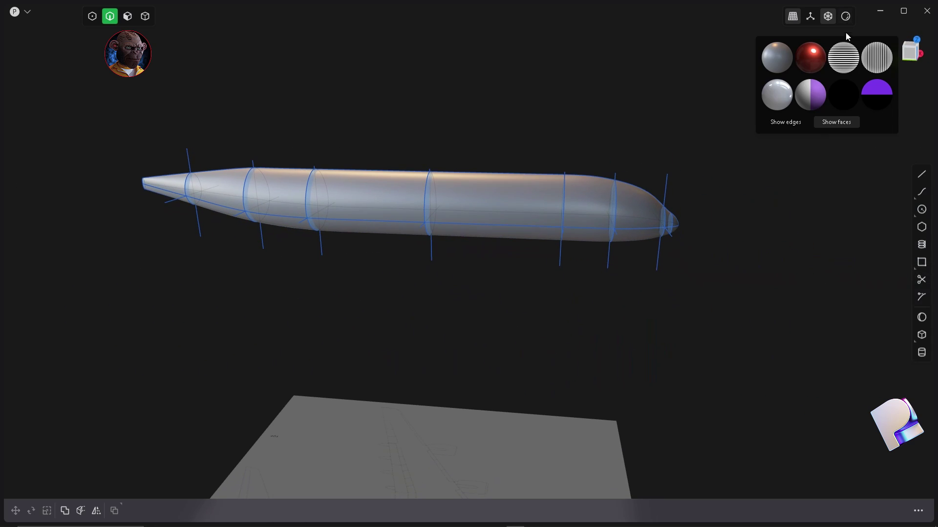
pyautogui.click(844, 59)
pyautogui.scroll(6, 386, 203)
pyautogui.moveTo(454, 259); pyautogui.dragTo(509, 291, button='middle')
pyautogui.scroll(-8, 499, 274)
pyautogui.scroll(5, 358, 232)
pyautogui.scroll(-4, 318, 234)
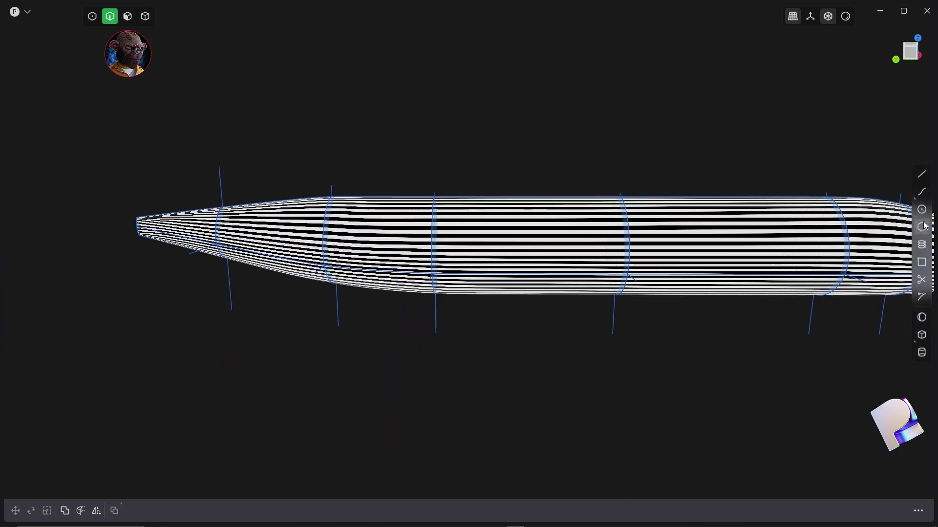
pyautogui.moveTo(703, 339); pyautogui.dragTo(577, 360, button='middle')
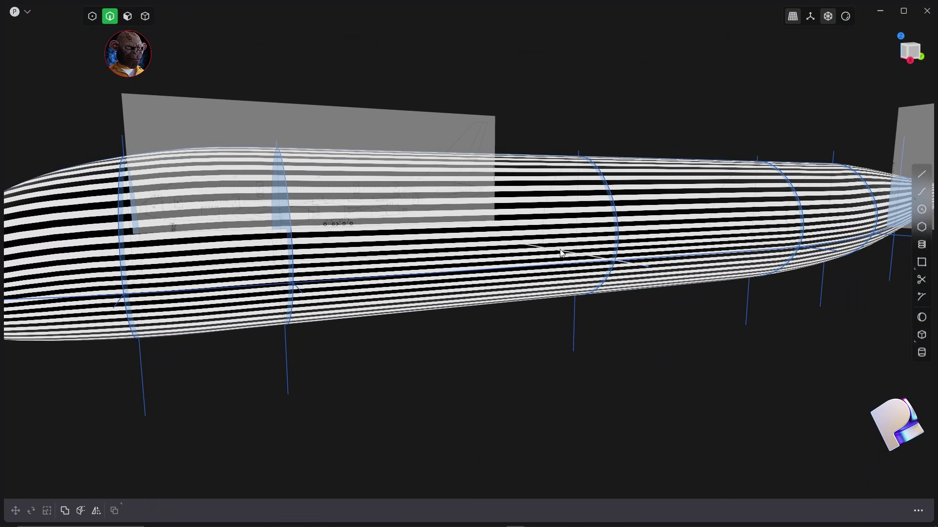
# - Replace the zebra stripe shading with the plain white and purple front/back face shading
pyautogui.click(848, 22)
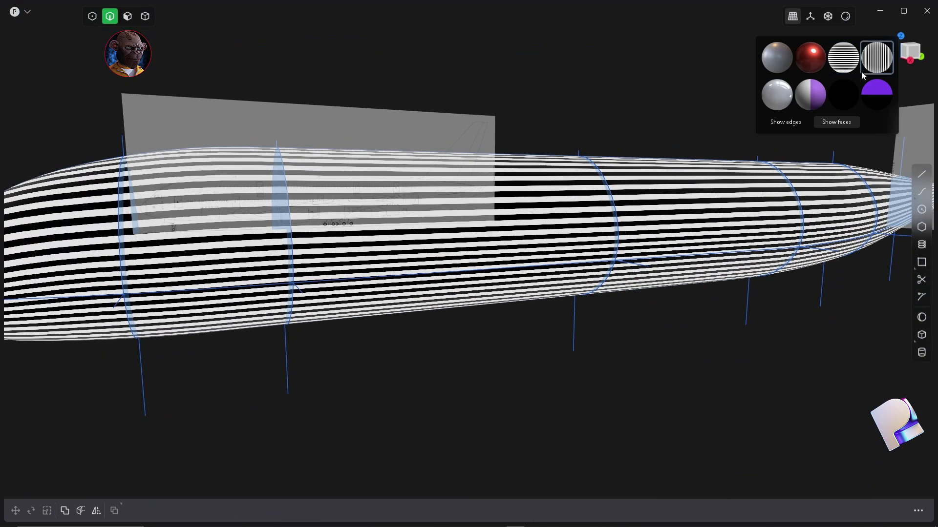
pyautogui.click(809, 97)
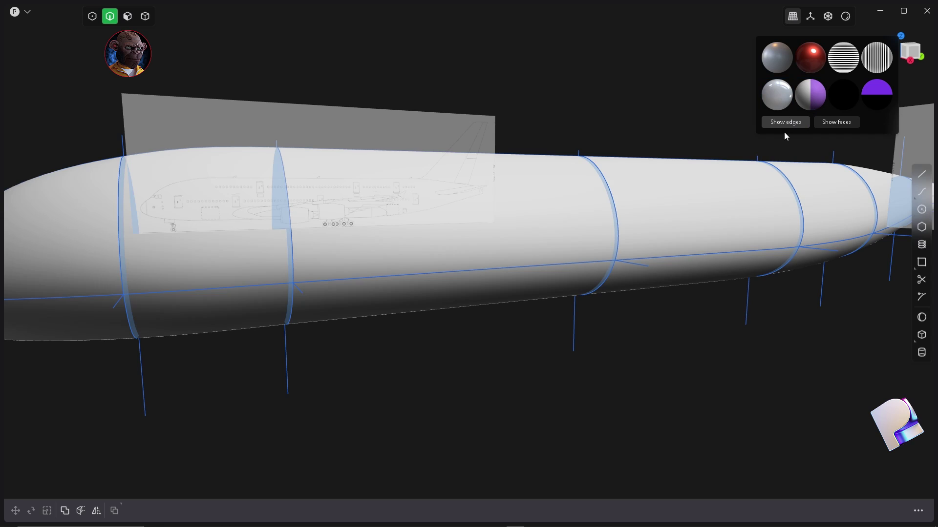
pyautogui.scroll(-3, 520, 117)
pyautogui.moveTo(519, 322); pyautogui.dragTo(541, 340, button='middle')
# - Group all the loose fuselage curves under the name Curves Fuseledge and hide the group
pyautogui.press('Tab')
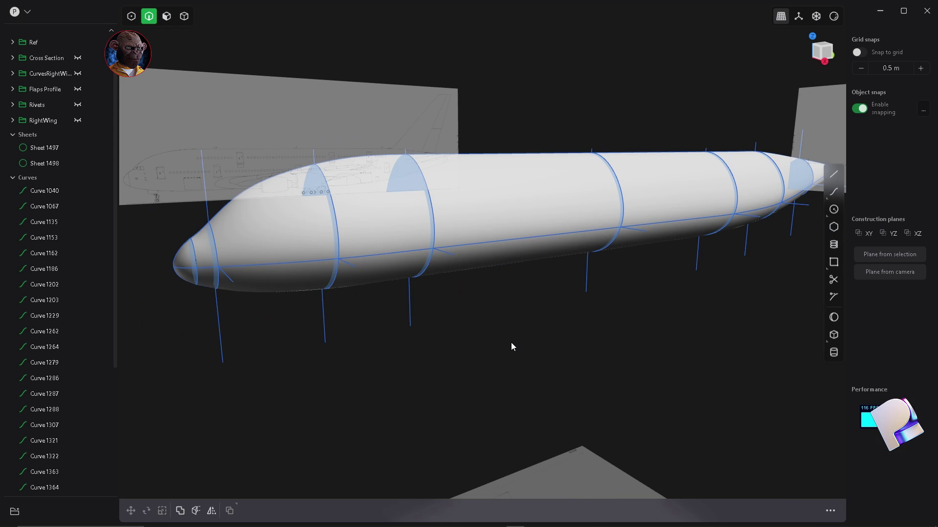
pyautogui.click(40, 192)
pyautogui.scroll(-4, 53, 293)
pyautogui.keyDown('shift'); pyautogui.click(43, 488); pyautogui.keyUp('shift')
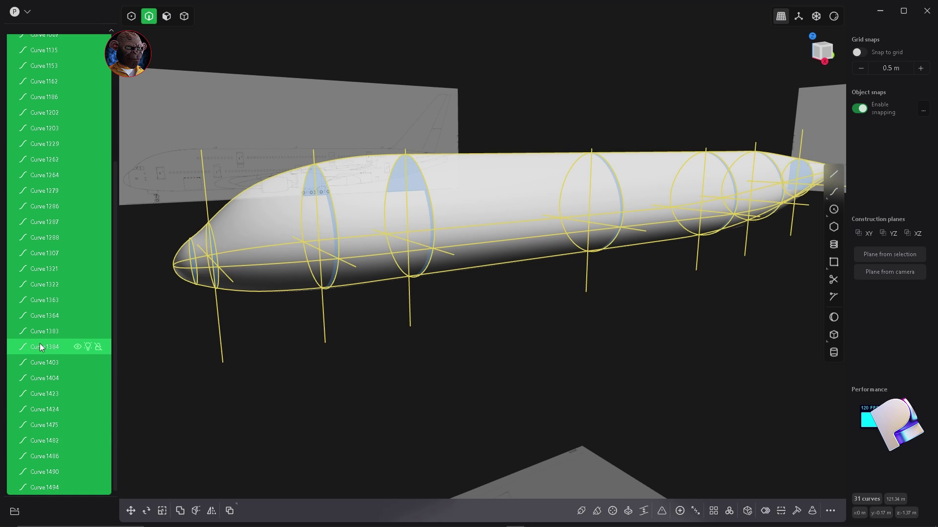
pyautogui.scroll(5, 40, 344)
pyautogui.hotkey('ctrl', 'g')
pyautogui.doubleClick(40, 136)
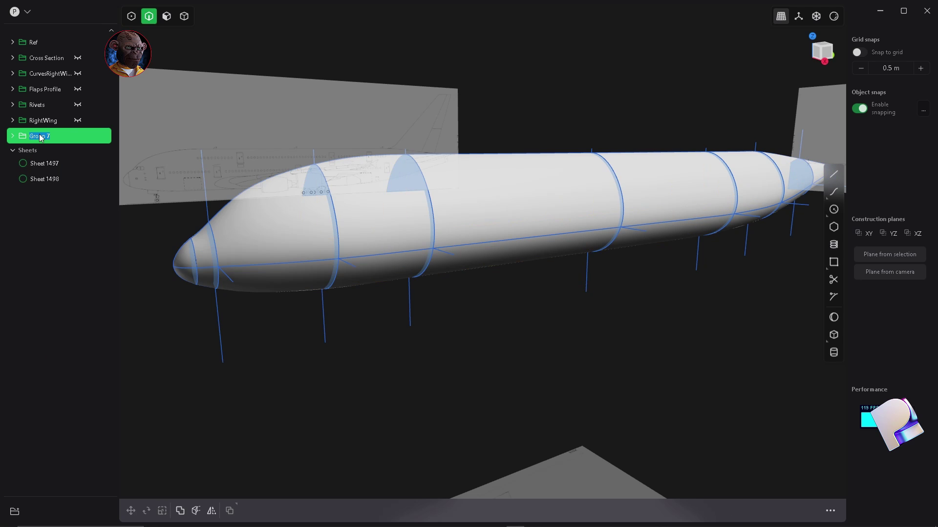
pyautogui.write('Fuseledge')
pyautogui.press('Return')
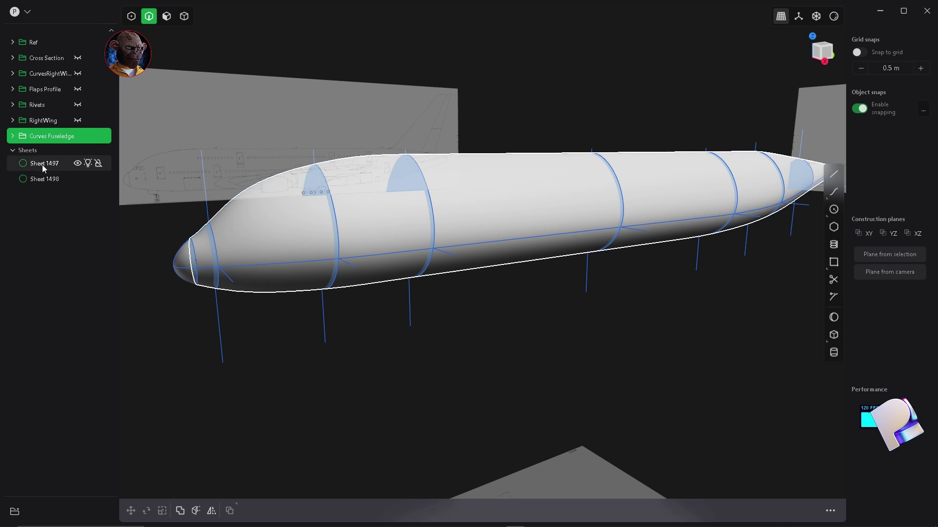
pyautogui.moveTo(540, 321); pyautogui.dragTo(518, 293, button='middle')
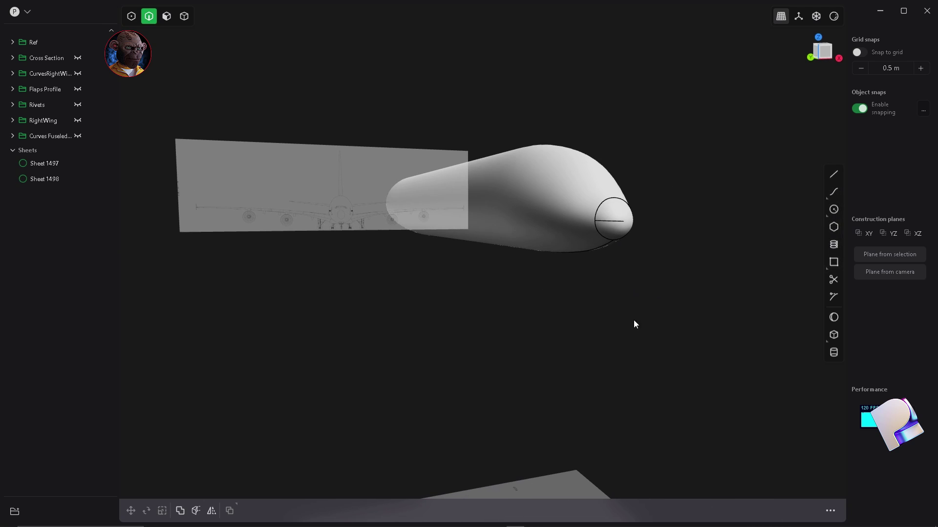
# - Apply Delete Redundant Topology to the nose cap sheet
pyautogui.press('4')
pyautogui.click(614, 226)
pyautogui.click(830, 511)
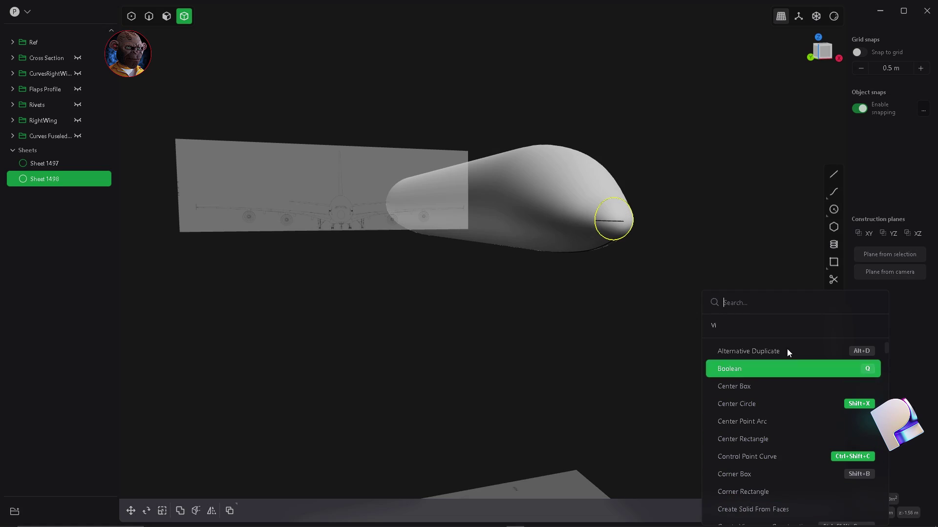
pyautogui.write('red')
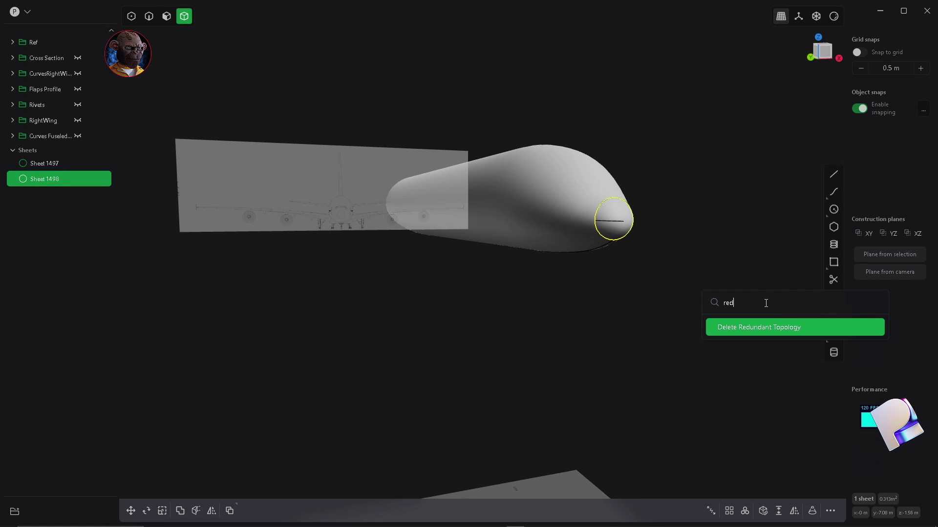
pyautogui.click(792, 330)
pyautogui.moveTo(759, 360); pyautogui.dragTo(549, 299, button='middle')
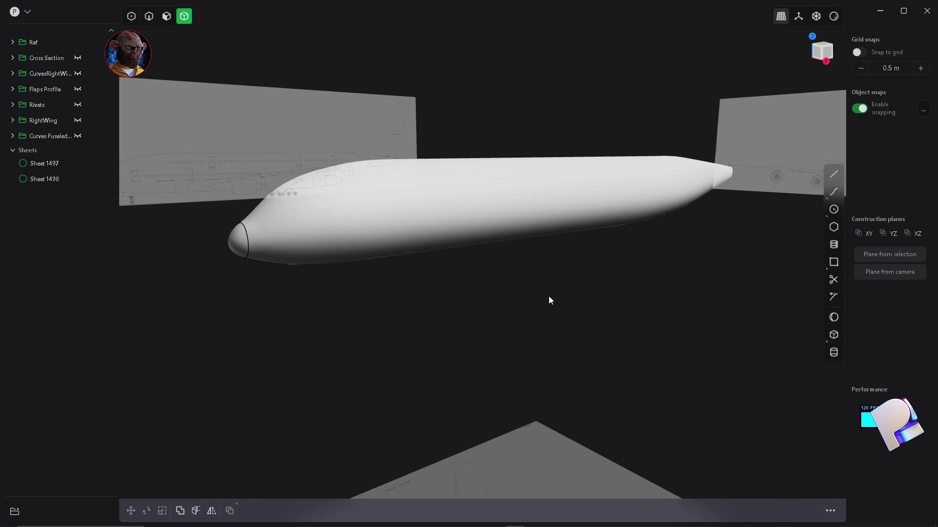